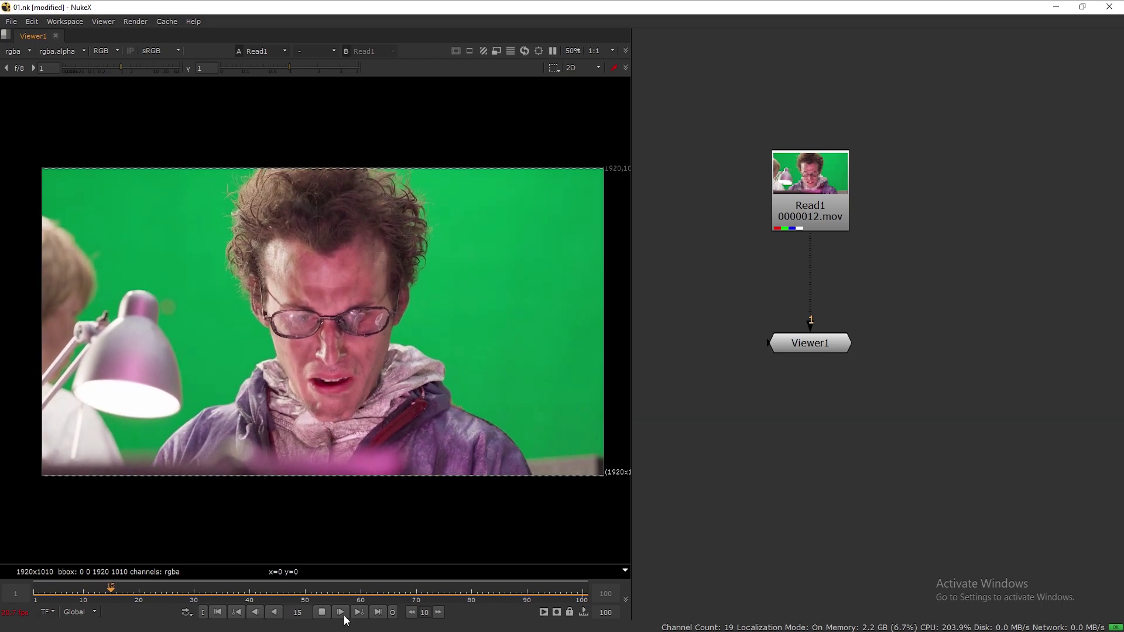
Step: Stop playback, return to the first frame and move the Read1 node up in the node graph
click(322, 611)
click(218, 612)
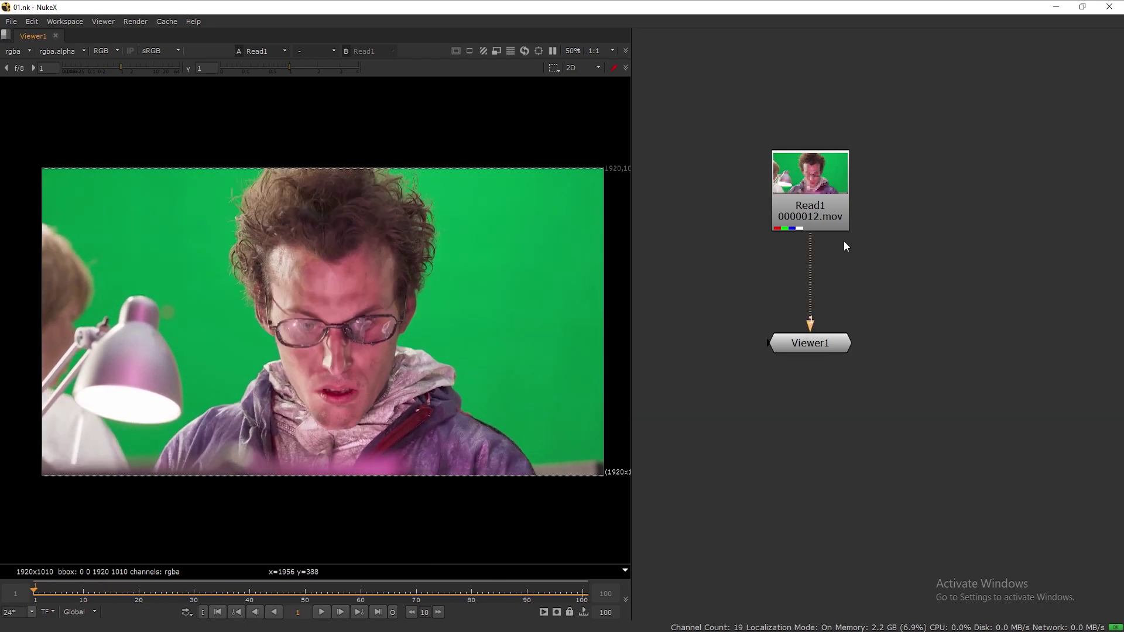
drag(828, 192, 827, 178)
key(ctrl+s)
Step: Insert a Denoise node between Read1 and Viewer1 and place its analysis region on plain green screen beside the man's head
key(Tab)
text(de)
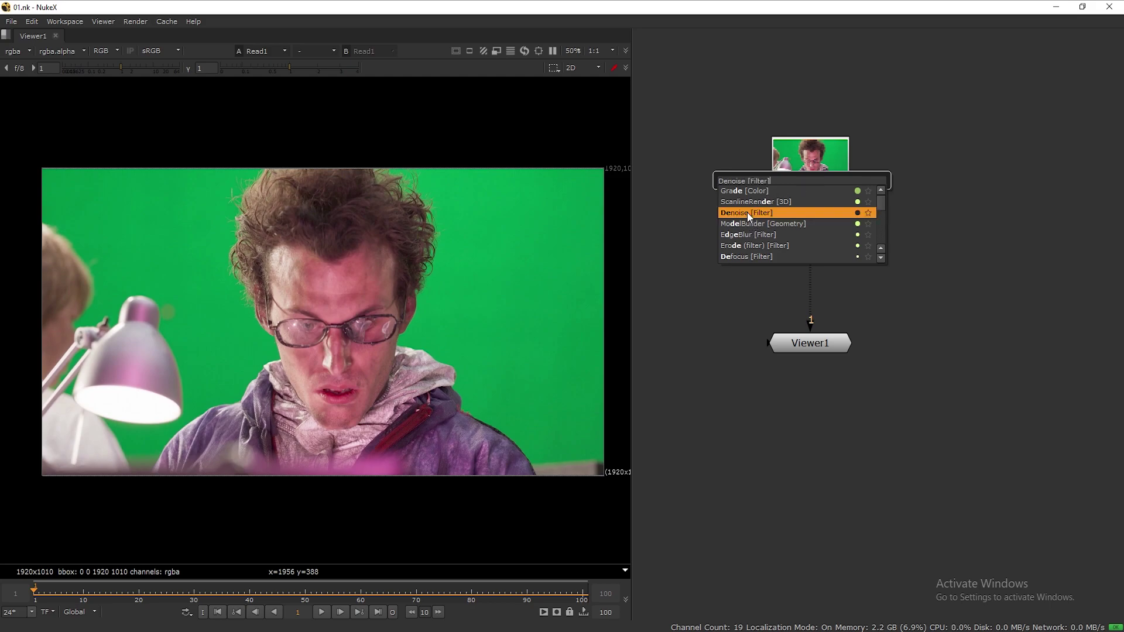
click(748, 214)
drag(818, 233, 817, 264)
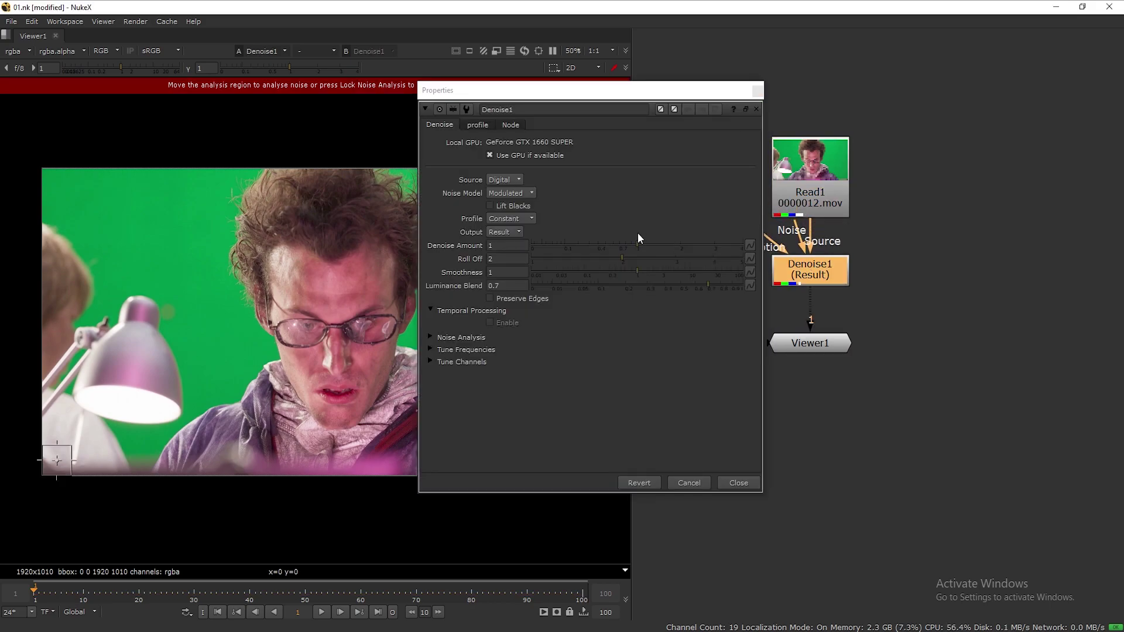
drag(561, 88, 1016, 140)
drag(58, 464, 530, 243)
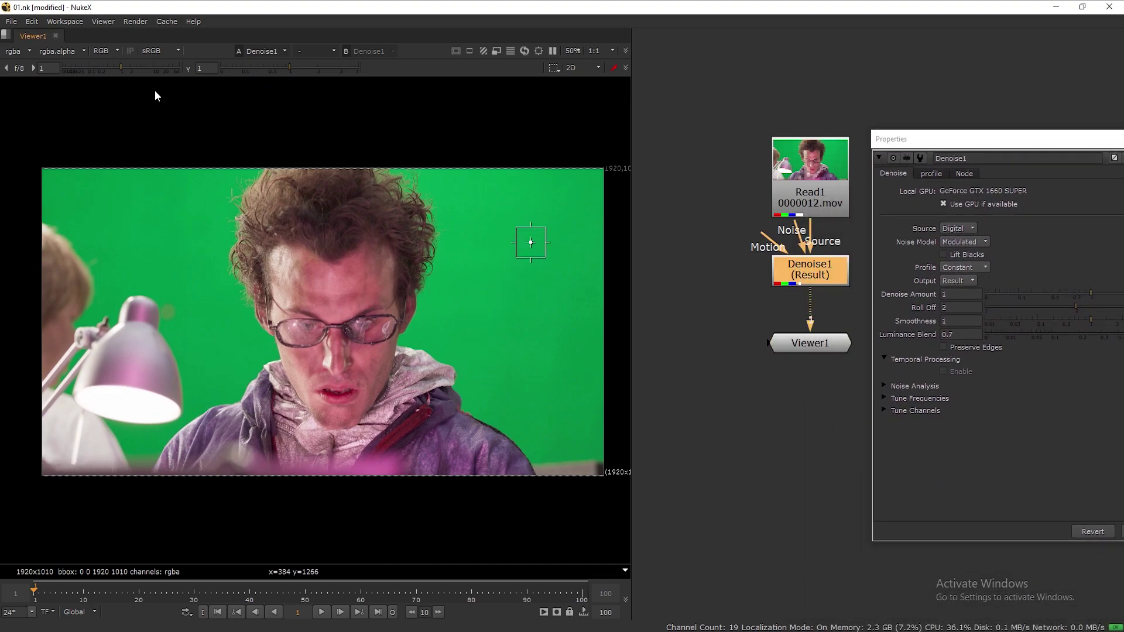
Step: Examine the noise of the green background in the blue channel, switching Denoise1 off and on to compare
click(115, 51)
click(109, 95)
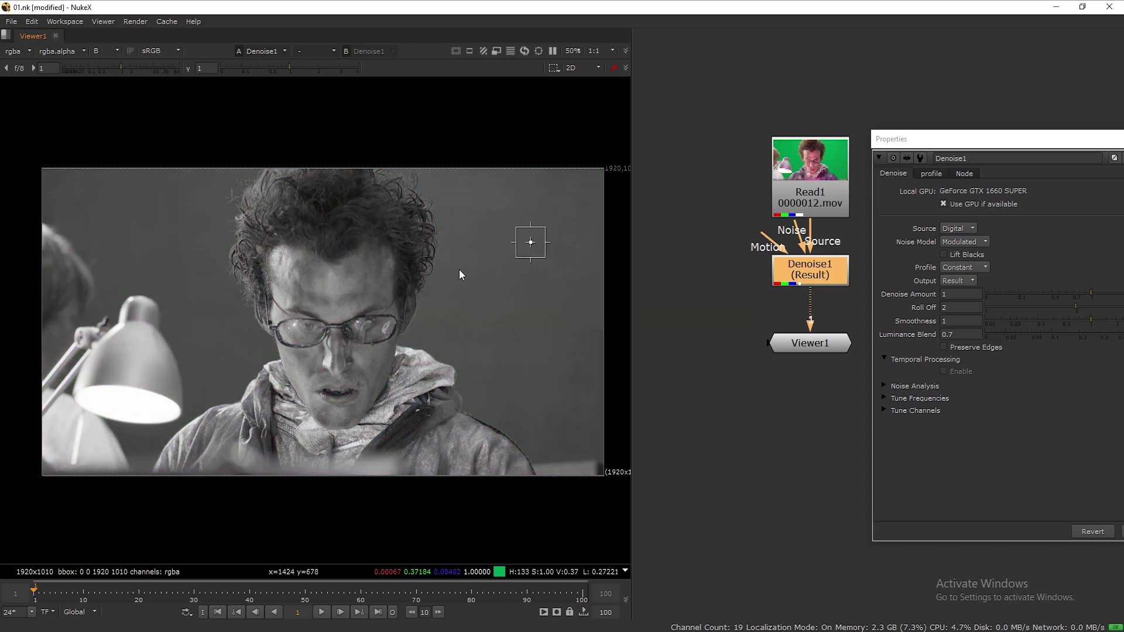
scroll(459, 266, up, 2)
middle_drag(483, 272, 410, 183)
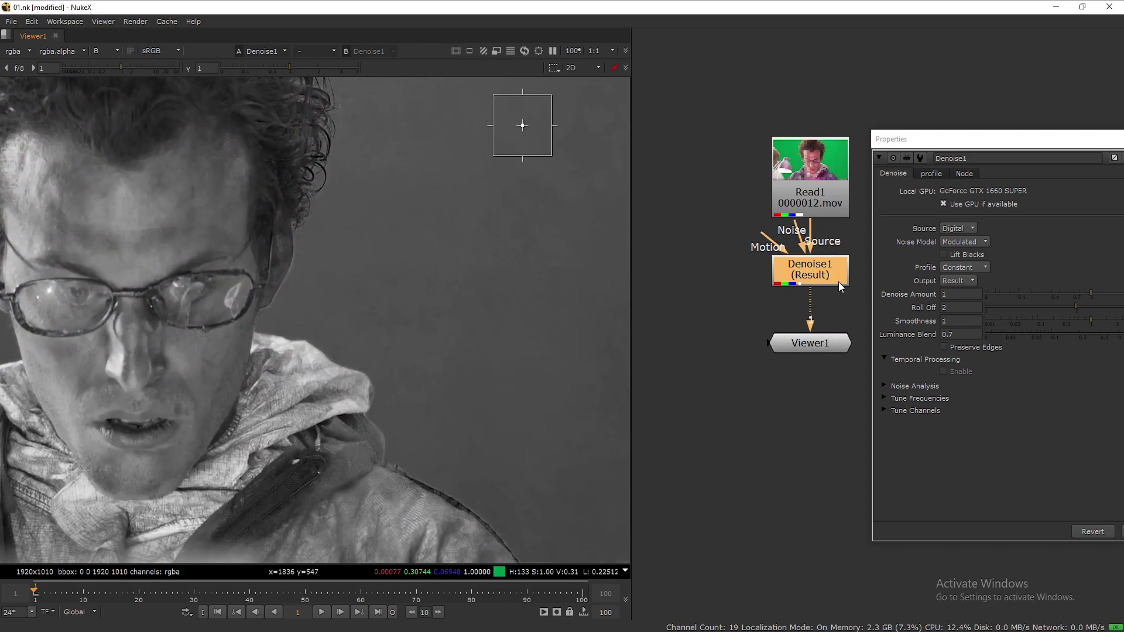
scroll(491, 316, up, 2)
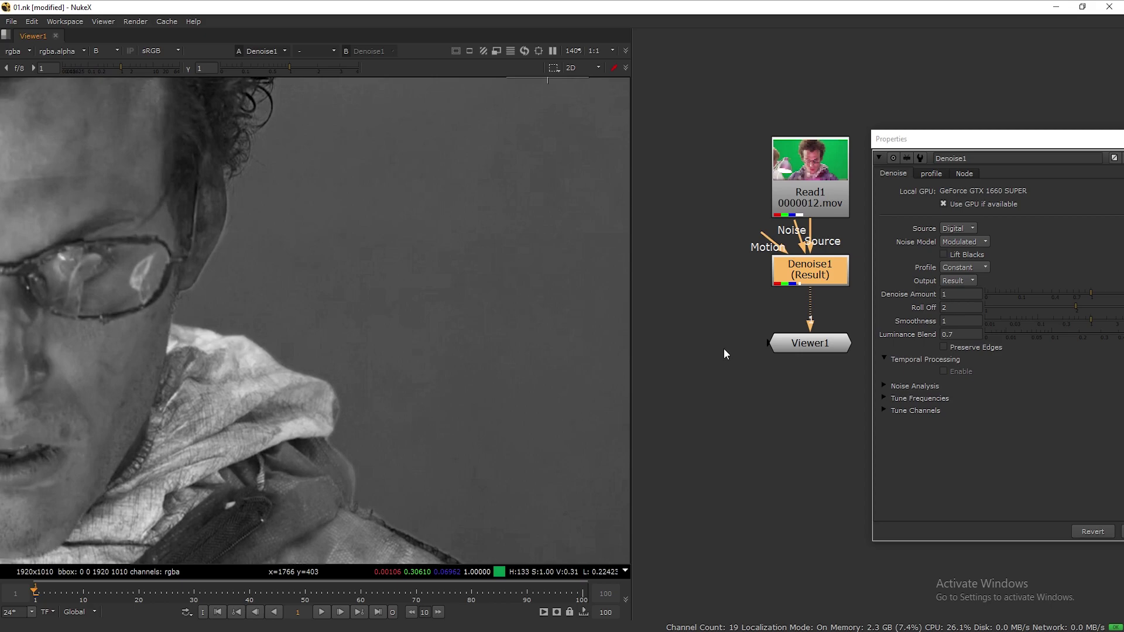
key(d)
key(d)
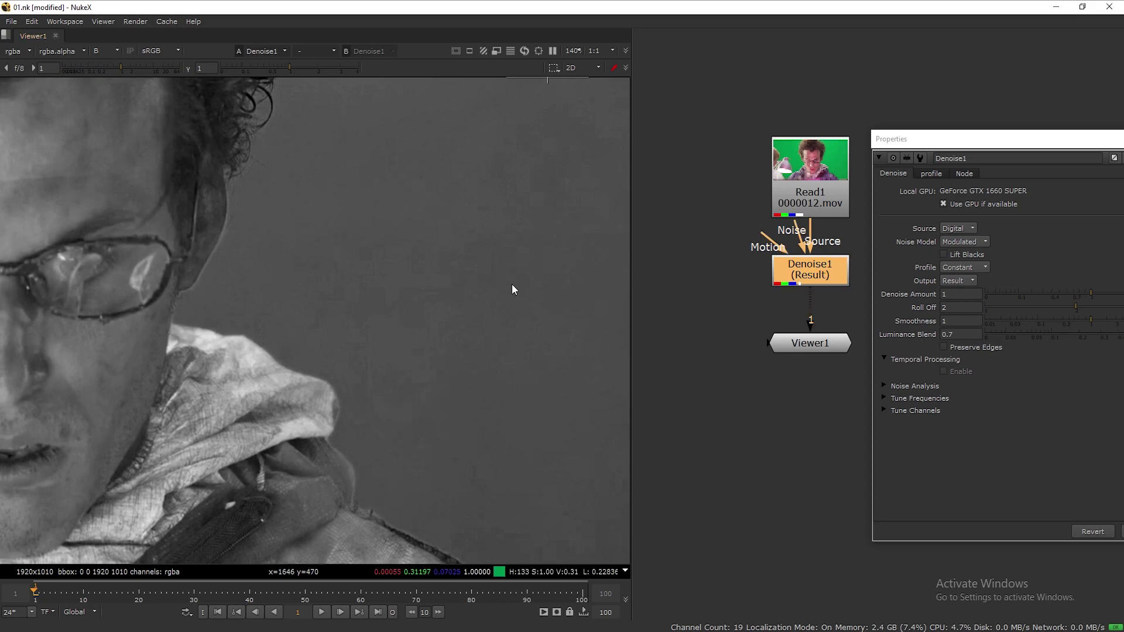
scroll(438, 295, up, 1)
key(d)
key(d)
key(d)
key(d)
key(d)
key(d)
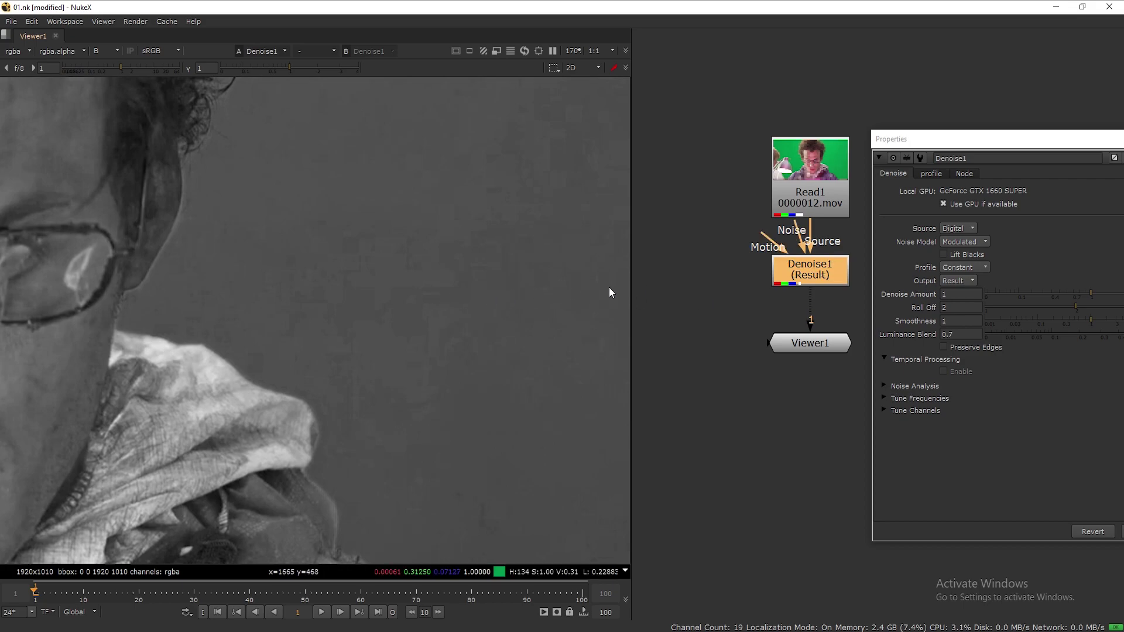
Step: Set Denoise1's Denoise Amount to 1.42 and Roll Off to 1.97
drag(990, 142, 864, 142)
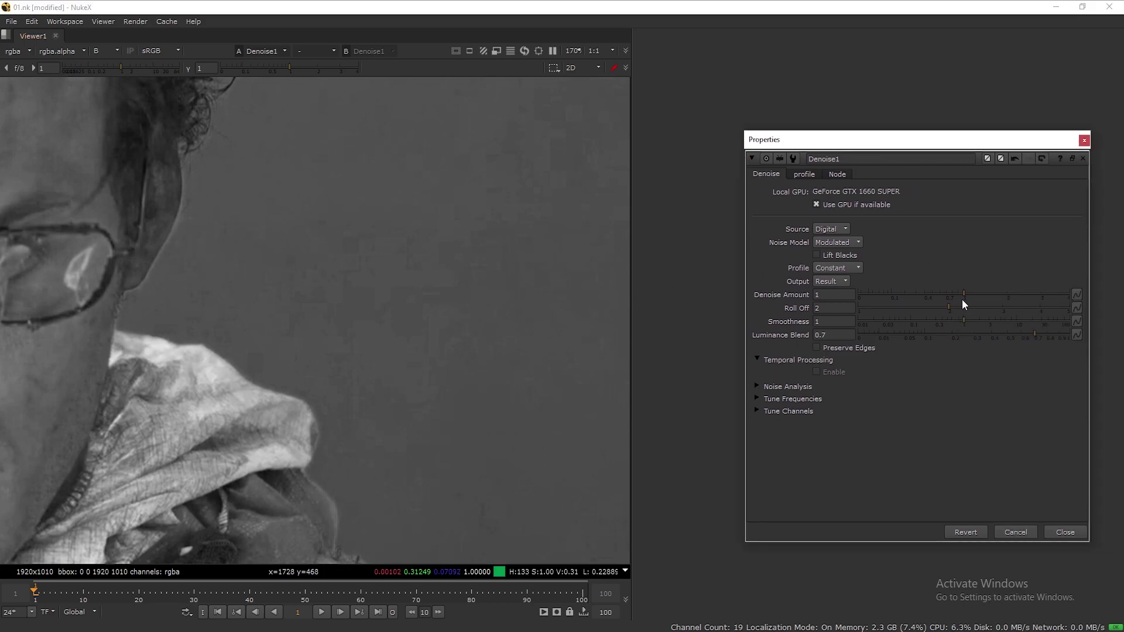
drag(966, 293, 900, 309)
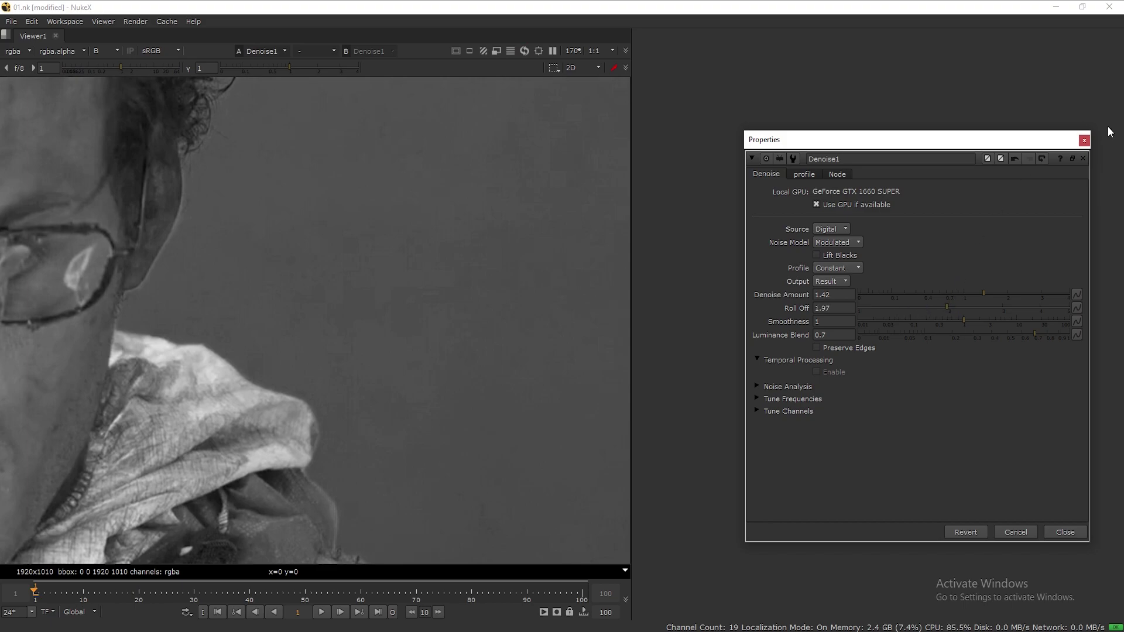
click(1084, 140)
Step: Return the viewer to RGB display with the whole frame in view and save the script
click(115, 51)
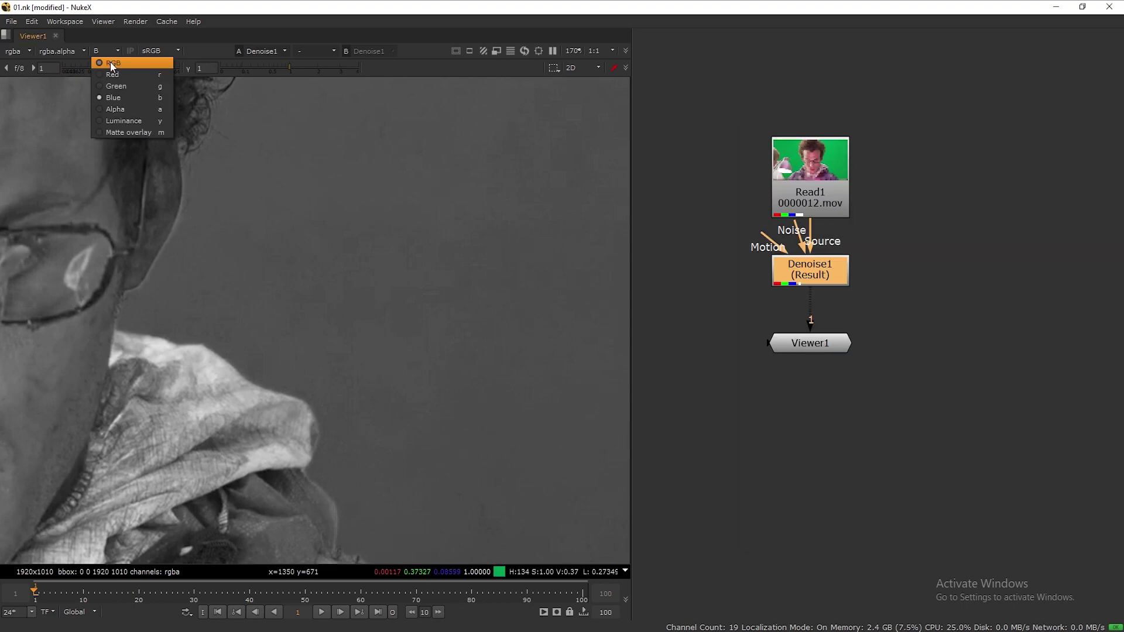
click(111, 62)
scroll(264, 239, down, 4)
scroll(413, 305, down, 2)
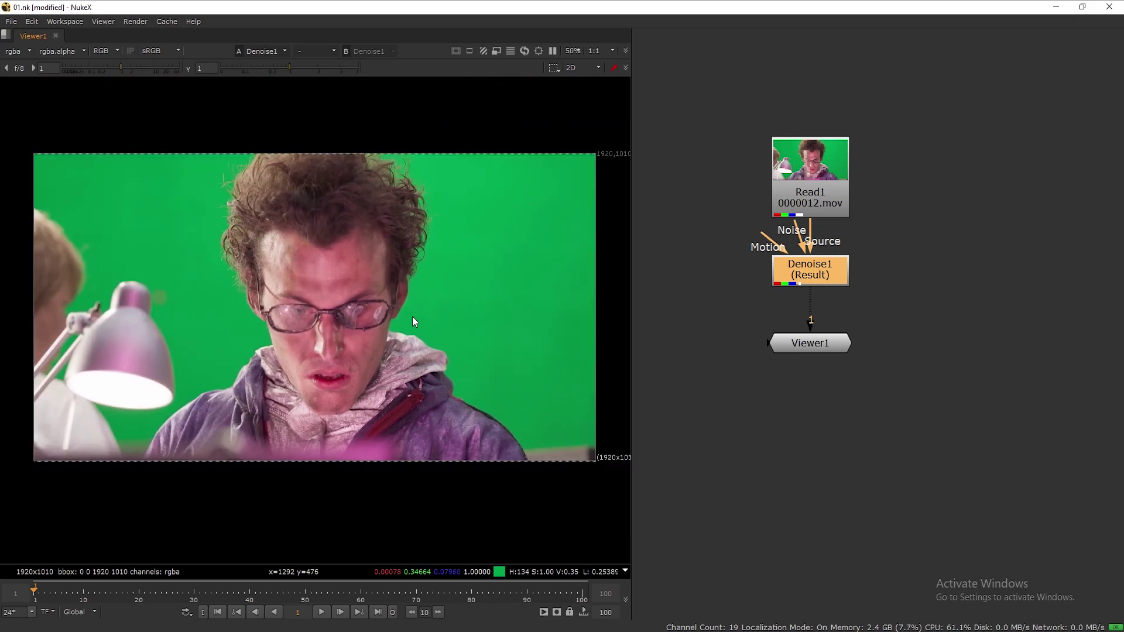
key(ctrl+s)
Step: Insert a Grade node between Denoise1 and Viewer1 and sample its whitepoint from the white clothing behind the lamp (0.758378, 0.7147, 0.696885)
drag(818, 344, 820, 463)
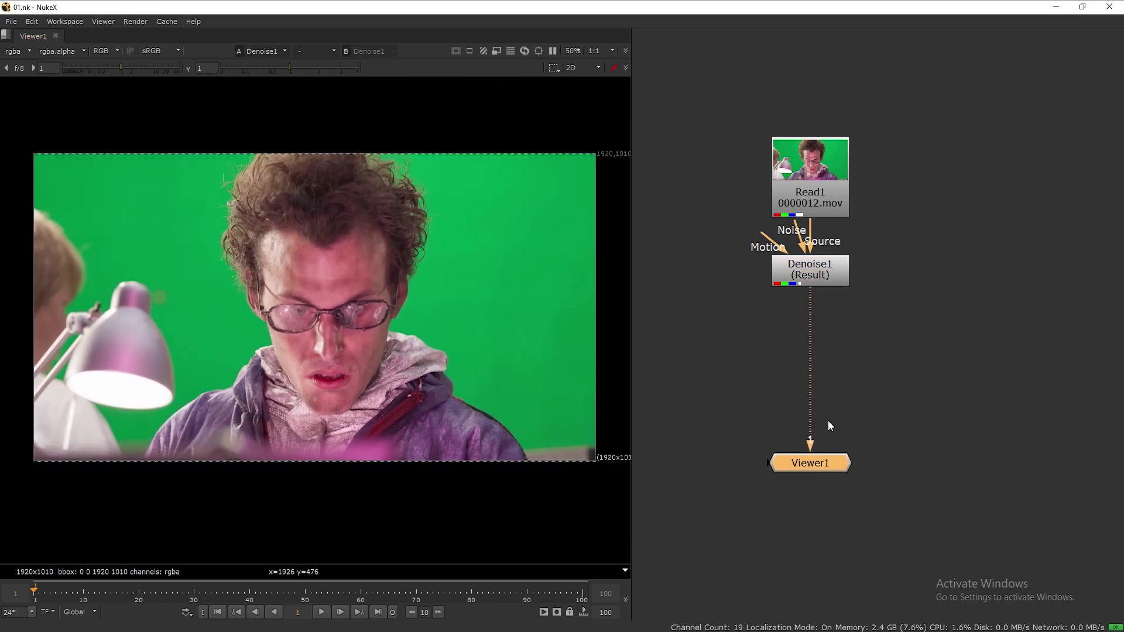
middle_drag(871, 324, 841, 304)
scroll(786, 232, down, 1)
click(785, 252)
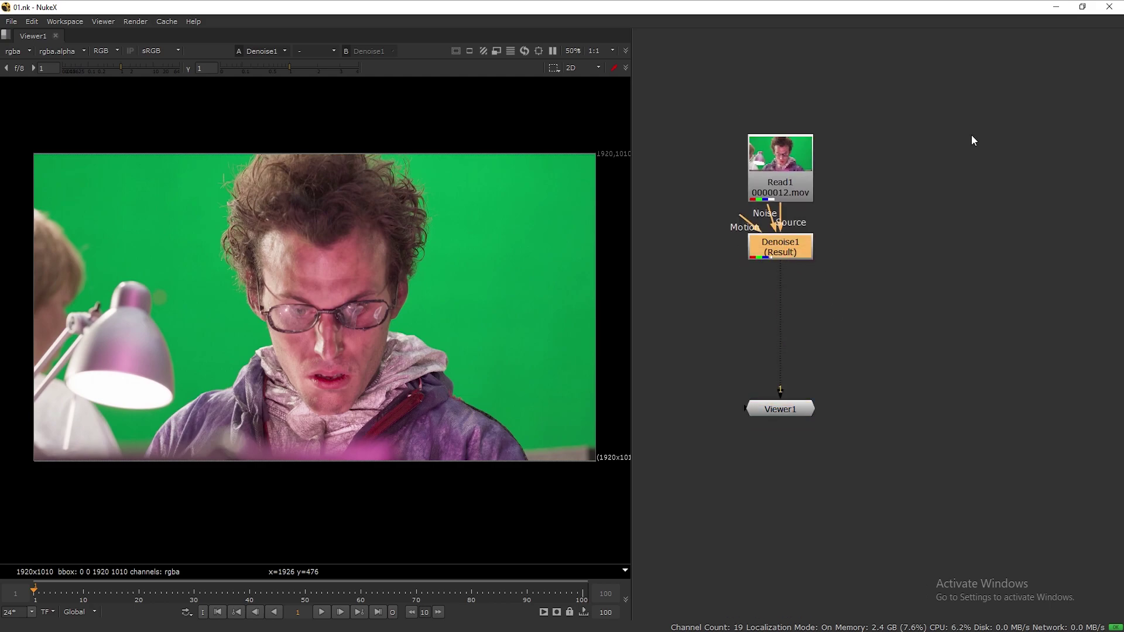
key(Tab)
text(g)
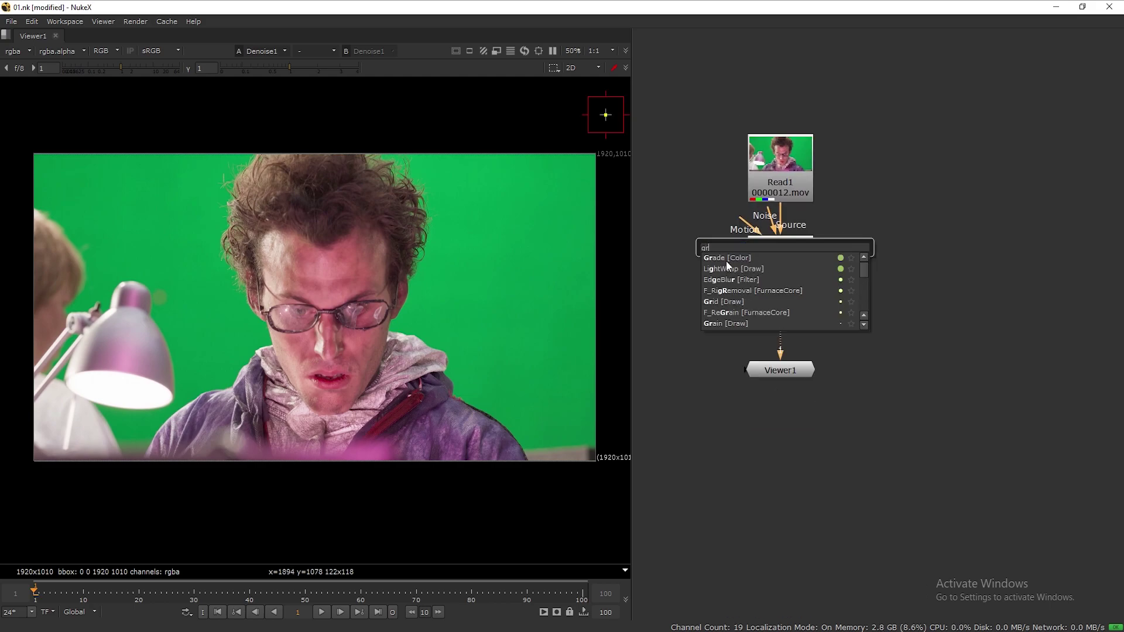
key(Return)
drag(785, 315, 782, 321)
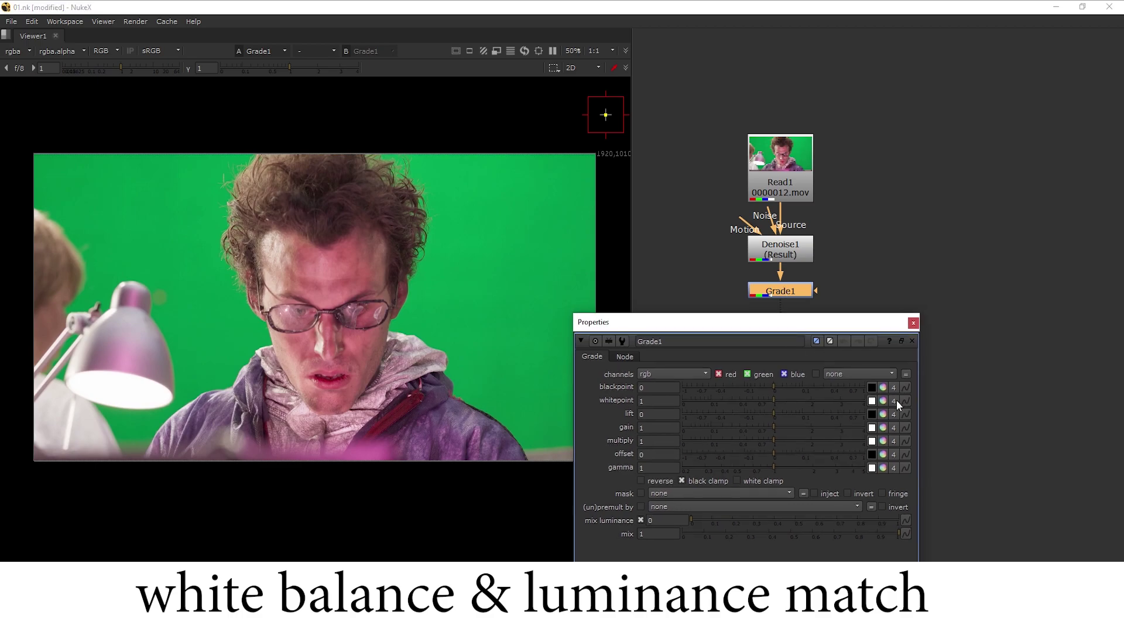
ctrl+shift+drag(47, 400, 75, 433)
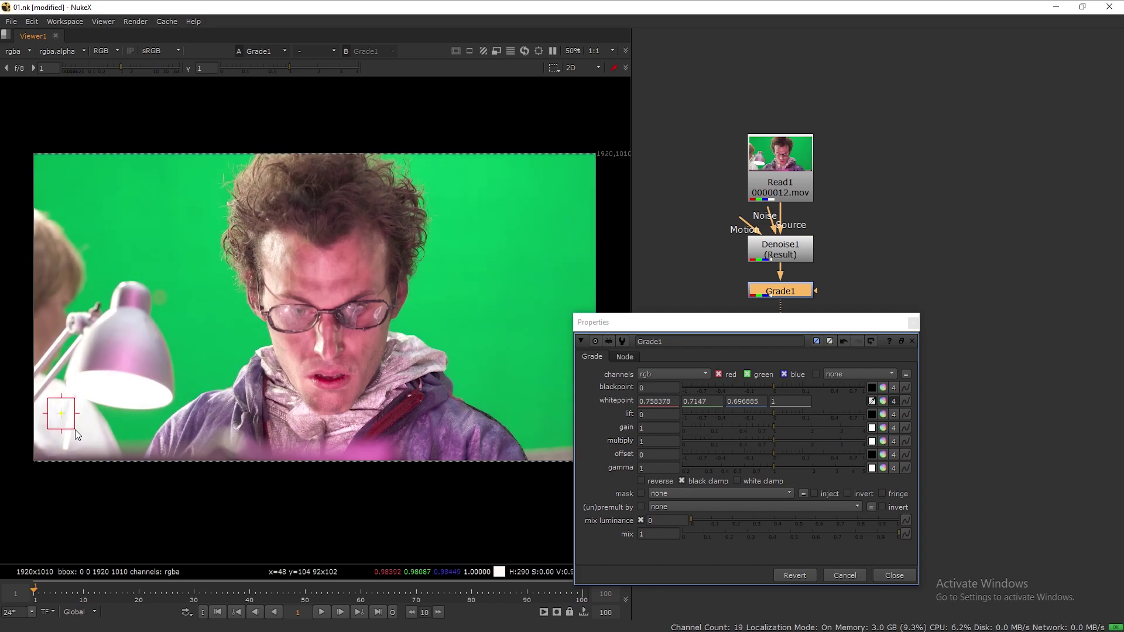
click(912, 324)
Step: Connect Denoise1 to viewer input 1 and Grade1 to viewer input 2, with Viewer1 placed beside the node chain
drag(783, 369, 942, 346)
click(809, 251)
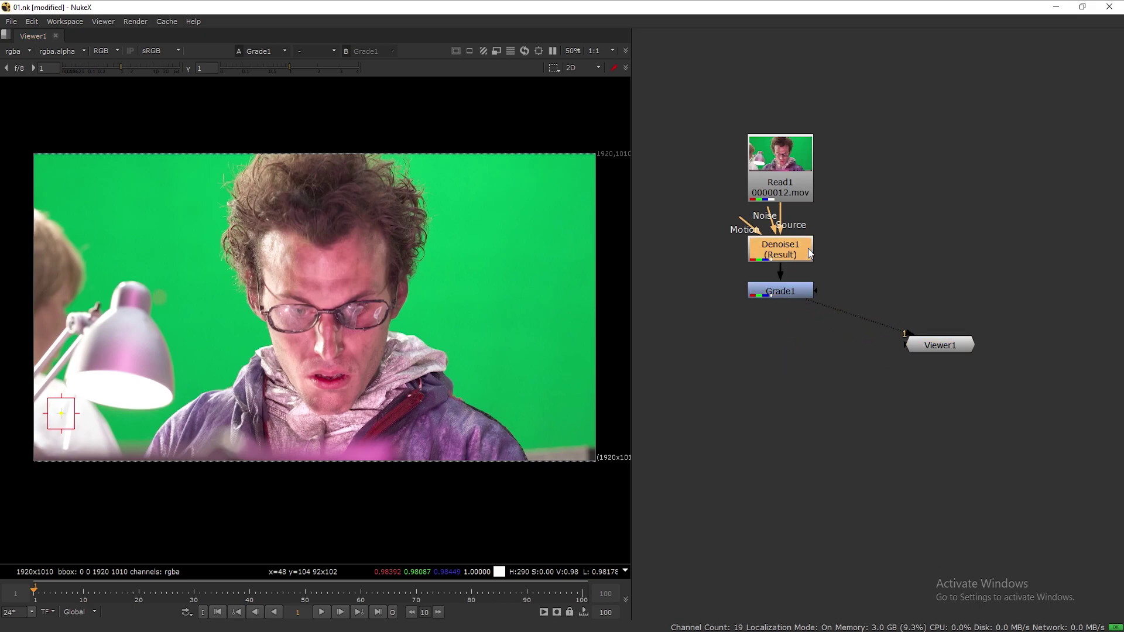
key(1)
drag(931, 345, 955, 284)
click(792, 291)
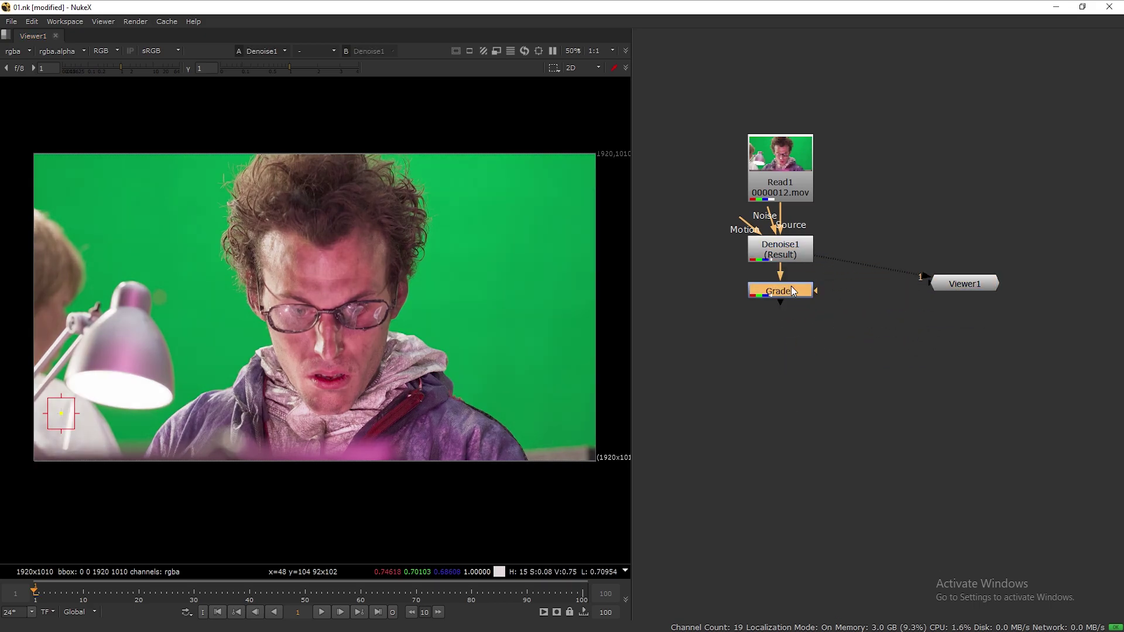
key(2)
Step: Show luminance only and compare Grade1 with Denoise1 using a wipe placed across the man's face
click(112, 51)
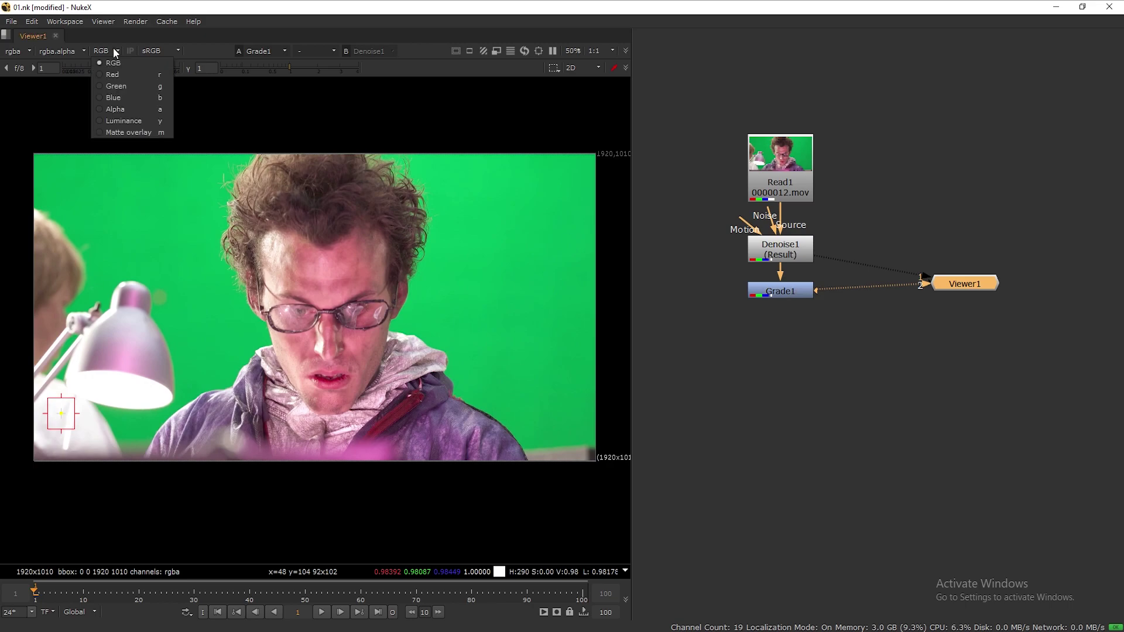
click(115, 109)
click(320, 51)
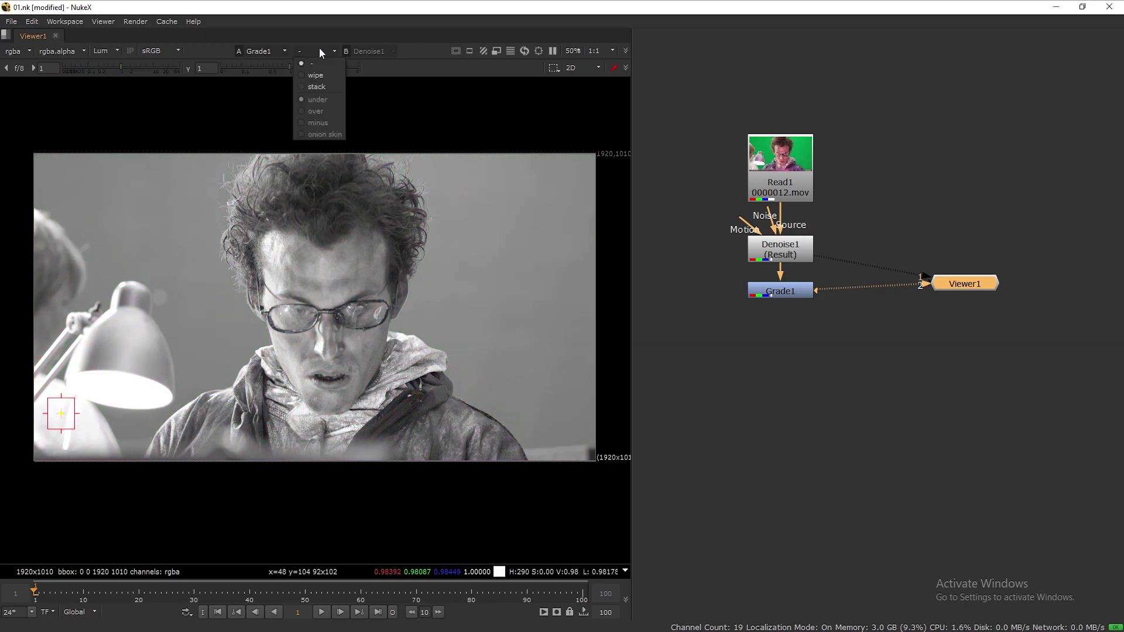
click(322, 74)
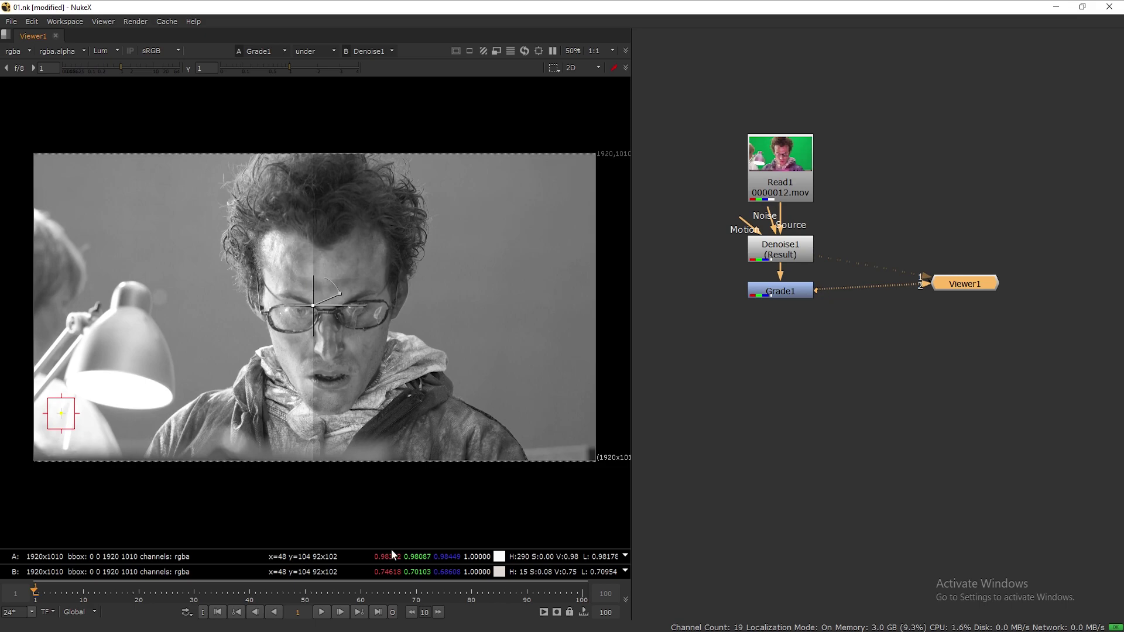
mouse_move(316, 306)
mouse_down()
mouse_move(229, 306)
mouse_move(328, 306)
mouse_up()
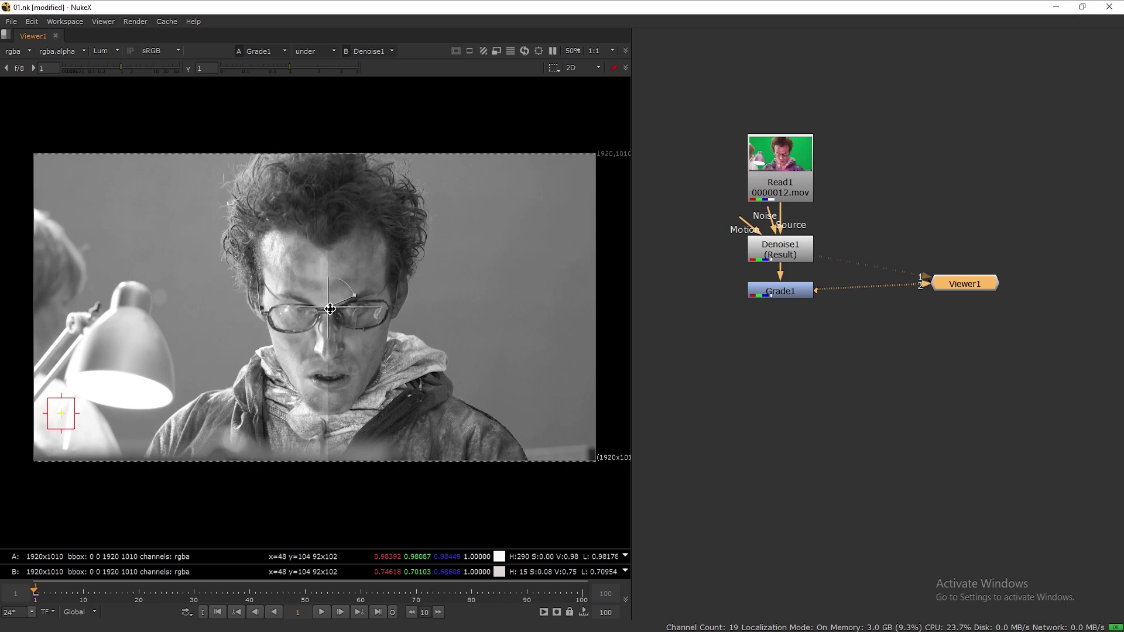
Step: Lower Grade1's gain to 0.74 to match the luminance of the denoised plate
double_click(772, 291)
drag(774, 426, 762, 427)
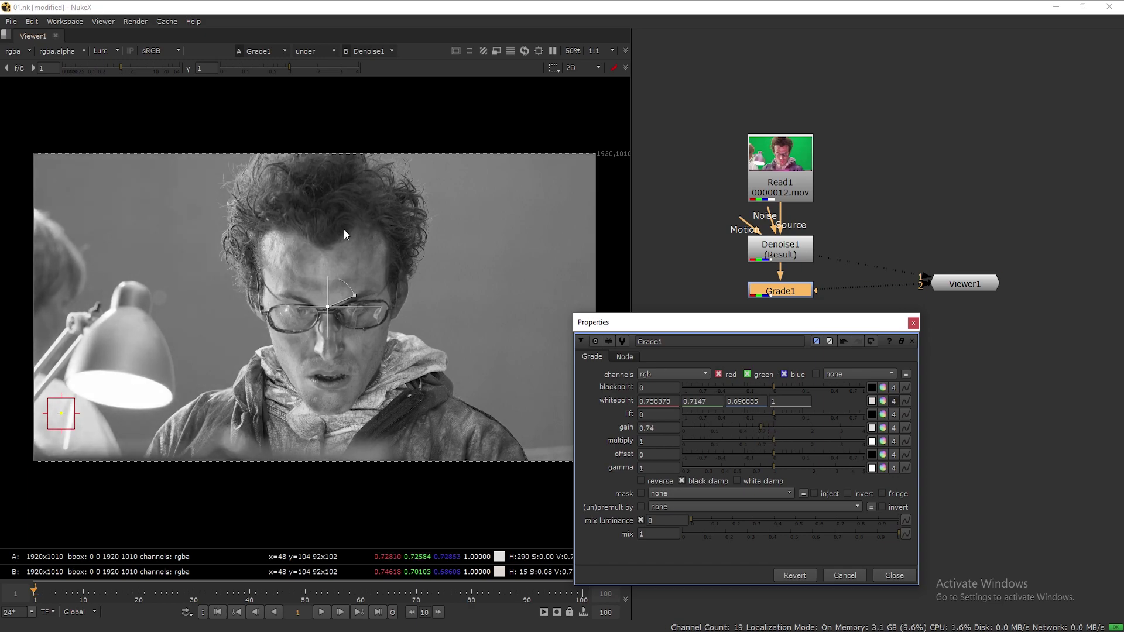
click(913, 323)
Step: Return the viewer to RGB display and turn off the wipe comparison
click(111, 51)
click(111, 59)
click(790, 253)
key(1)
key(2)
click(308, 51)
click(320, 64)
Step: Compare the white balance before and after Grade1 by alternating between the two viewer inputs
scroll(416, 286, up, 2)
key(1)
key(2)
key(1)
key(2)
key(1)
key(2)
key(1)
key(2)
key(1)
key(2)
Step: Reconnect Viewer1 to Grade1 only and place it below Grade1 with space between them
drag(924, 276, 853, 297)
click(797, 295)
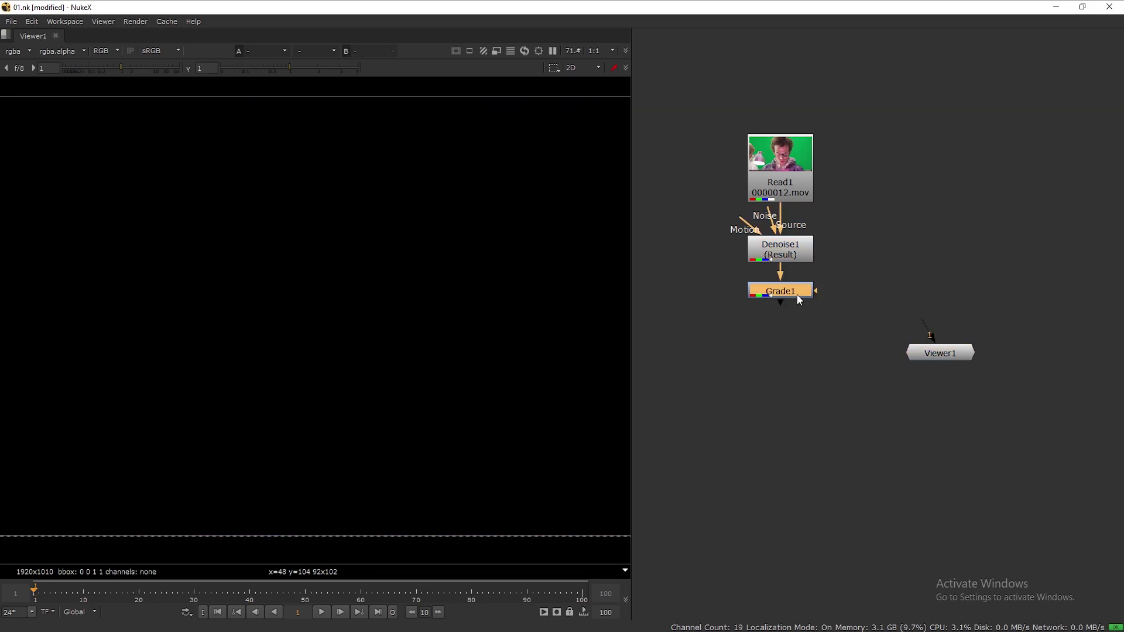
key(1)
drag(909, 349, 763, 372)
scroll(317, 275, down, 1)
right_click(318, 281)
click(373, 247)
middle_drag(337, 222, 364, 210)
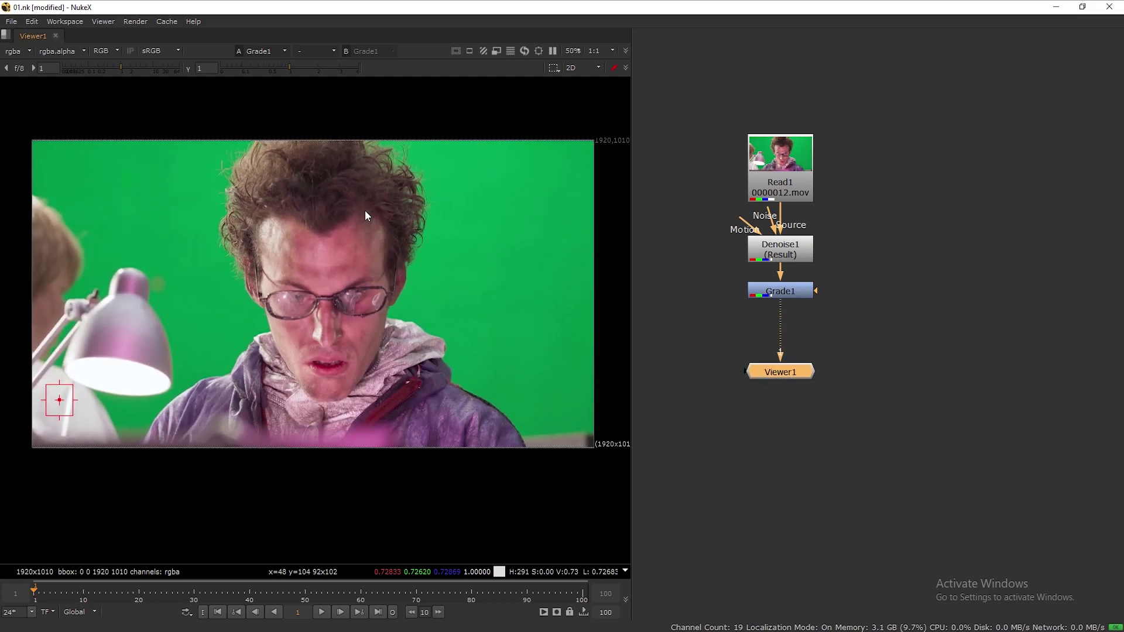
drag(800, 371, 796, 403)
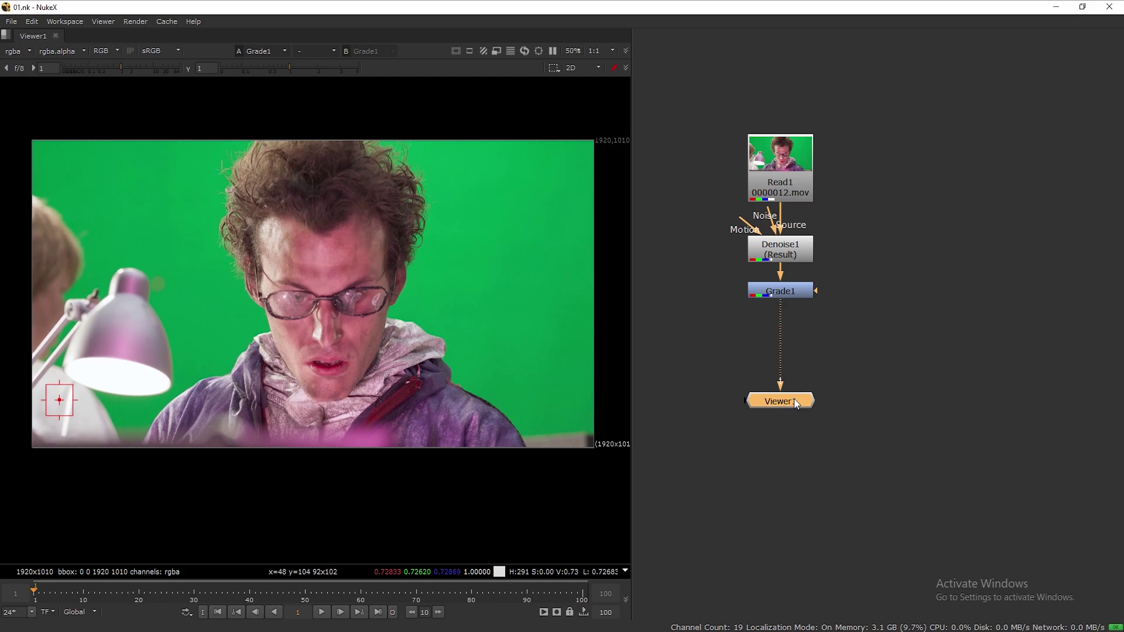
Step: Insert a Colorspace node between Grade1 and Viewer1
key(Tab)
text(colorspace)
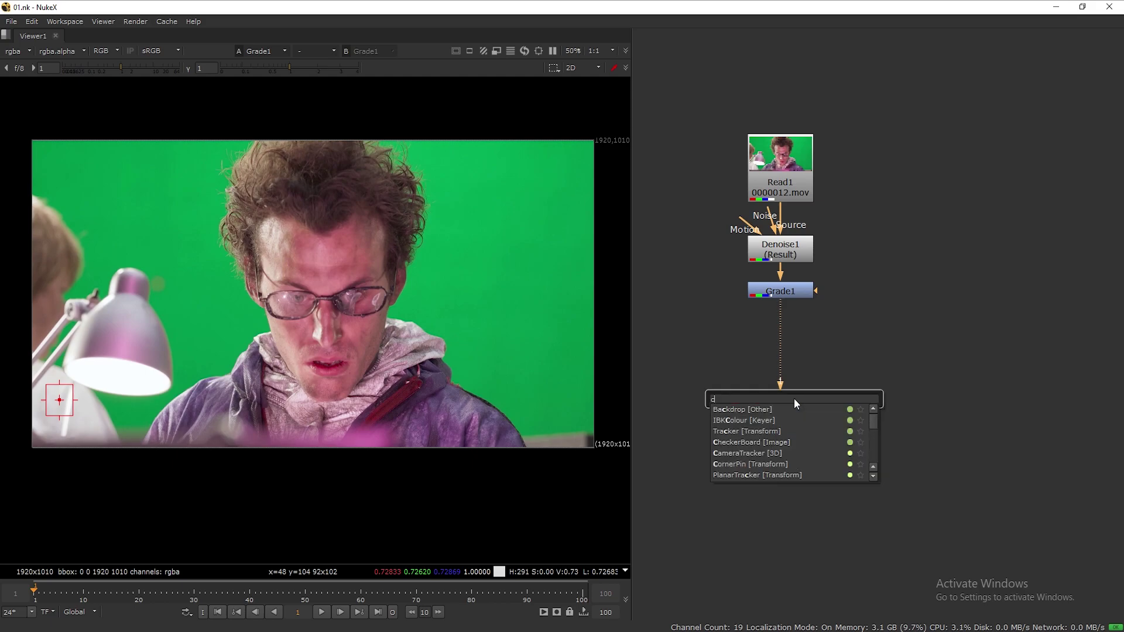
key(Return)
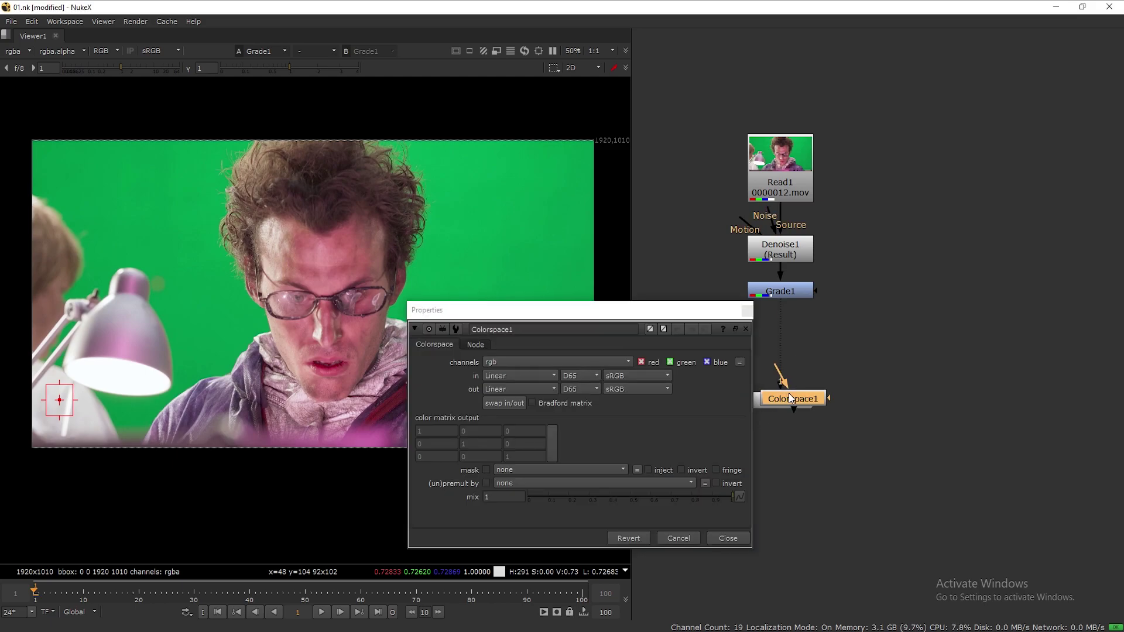
drag(788, 392, 776, 328)
drag(556, 311, 504, 292)
drag(791, 403, 795, 408)
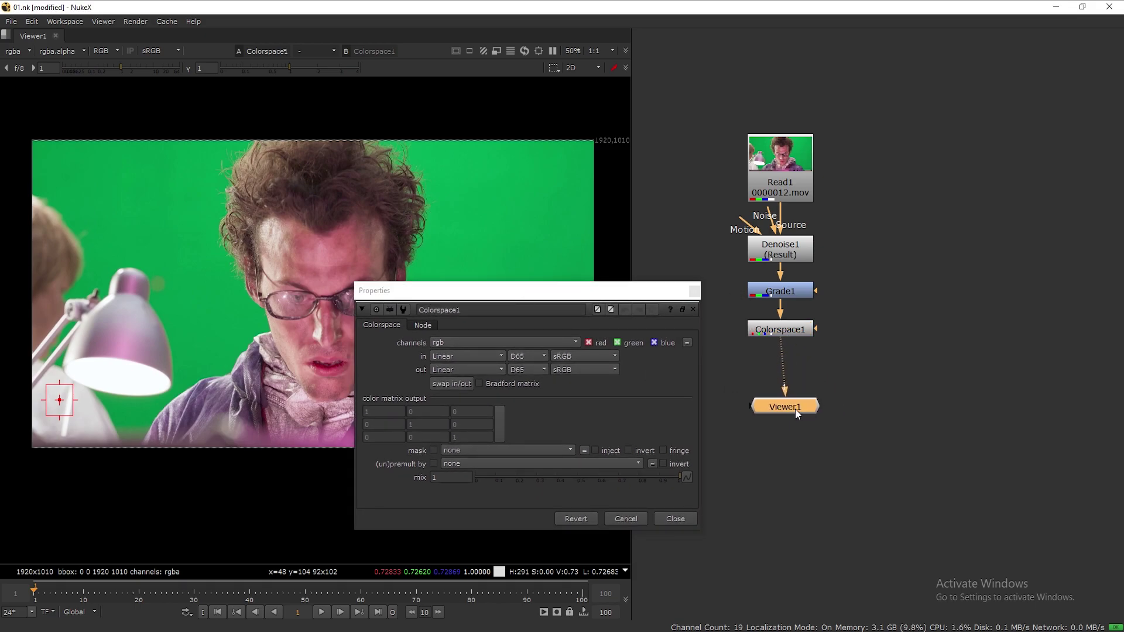
Step: Set Colorspace1's output colorspace to YCbCr and close its properties
click(455, 368)
click(469, 407)
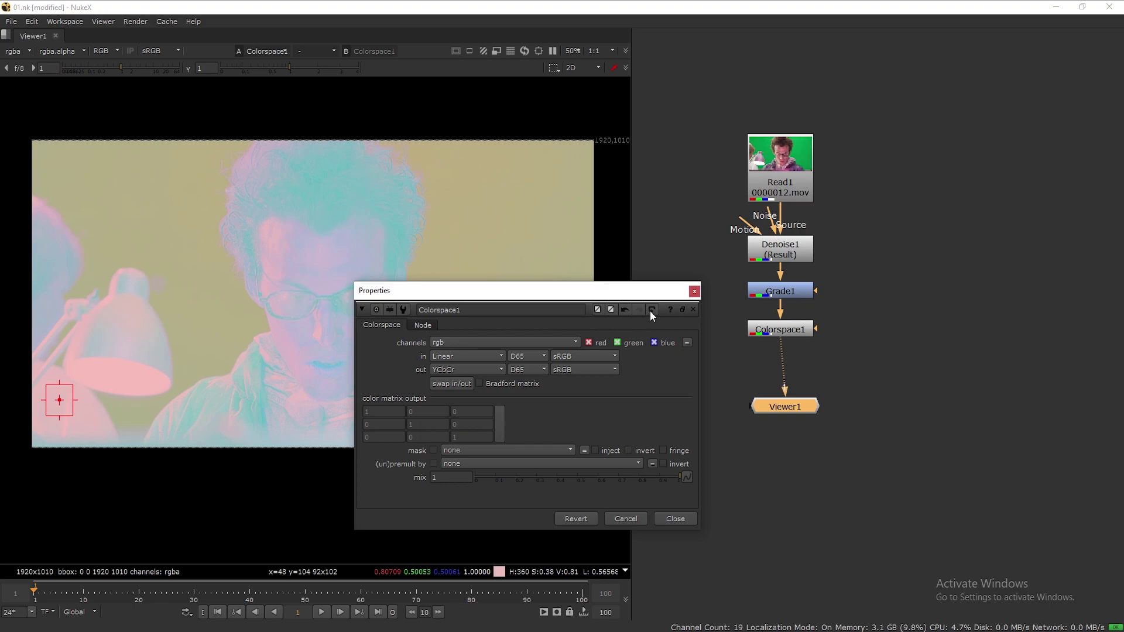
click(694, 292)
Step: Insert a Blur node between Colorspace1 and Viewer1 with a size of 2
drag(785, 407, 780, 430)
click(789, 332)
key(Tab)
text(blur)
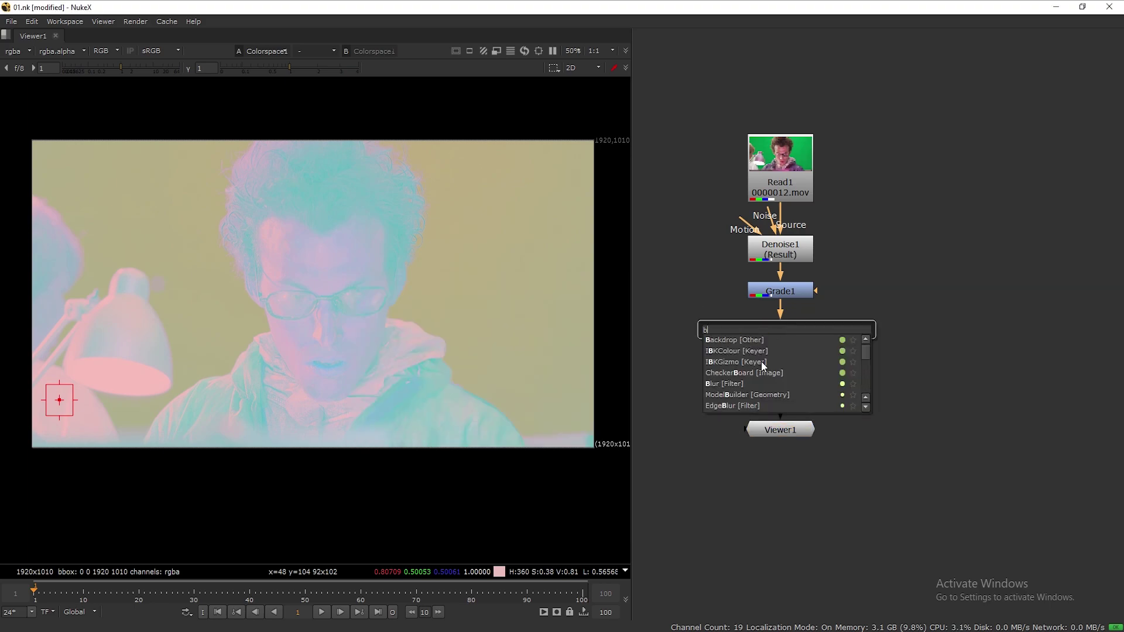
key(Return)
drag(771, 368, 772, 376)
click(440, 349)
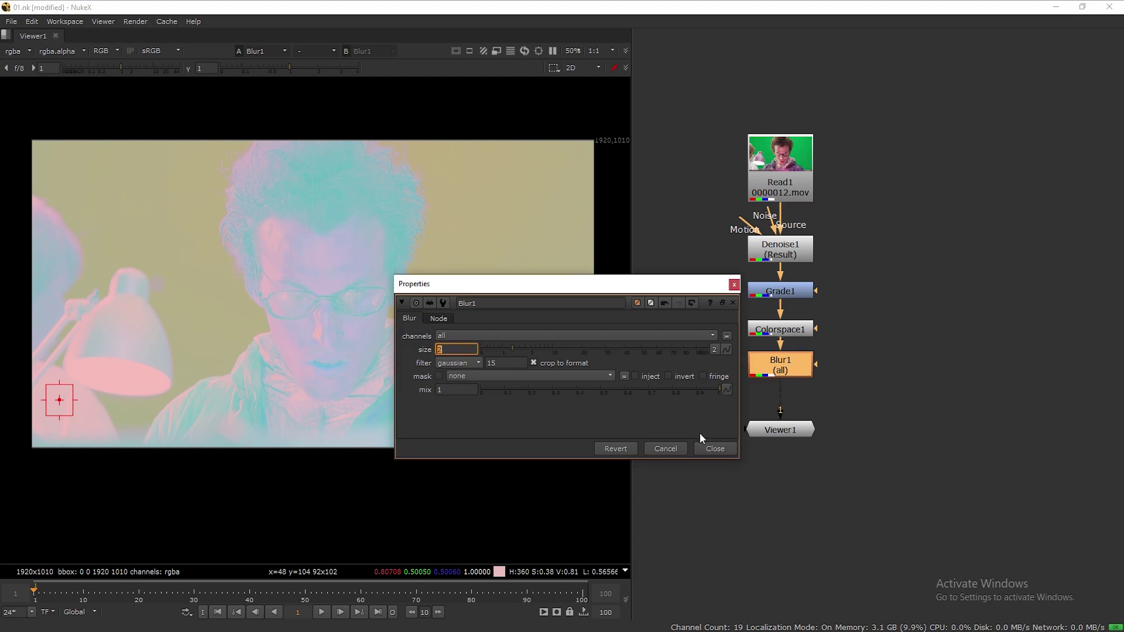
click(713, 448)
Step: Compare the jacket's edge against the green screen with Blur1 disabled and enabled
scroll(443, 316, up, 7)
right_click(434, 421)
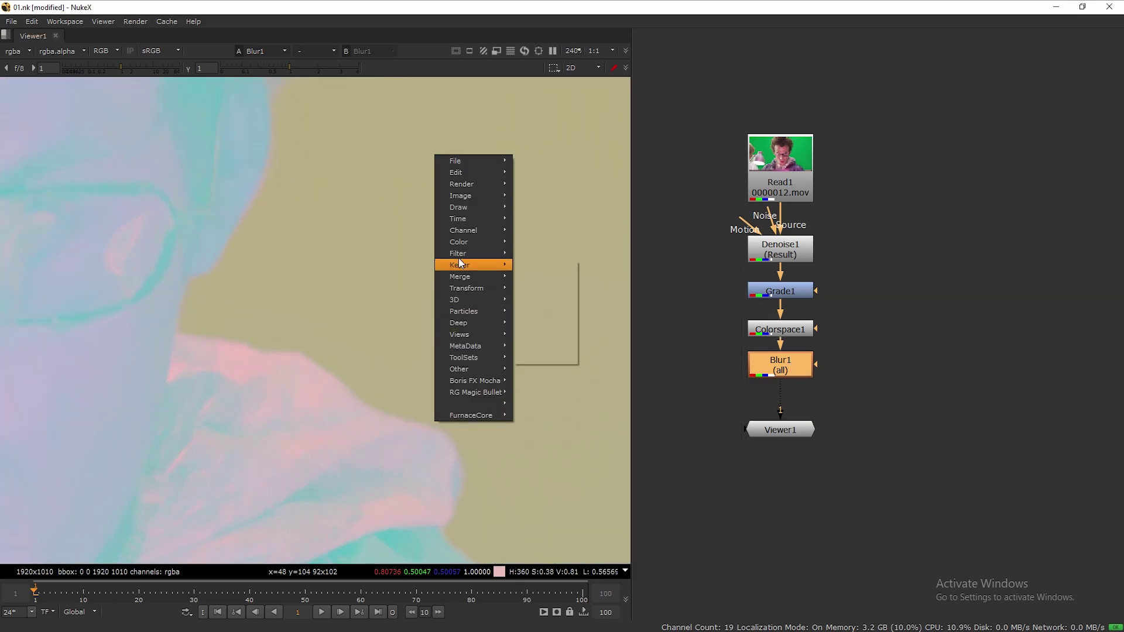
click(366, 335)
scroll(380, 366, up, 3)
key(d)
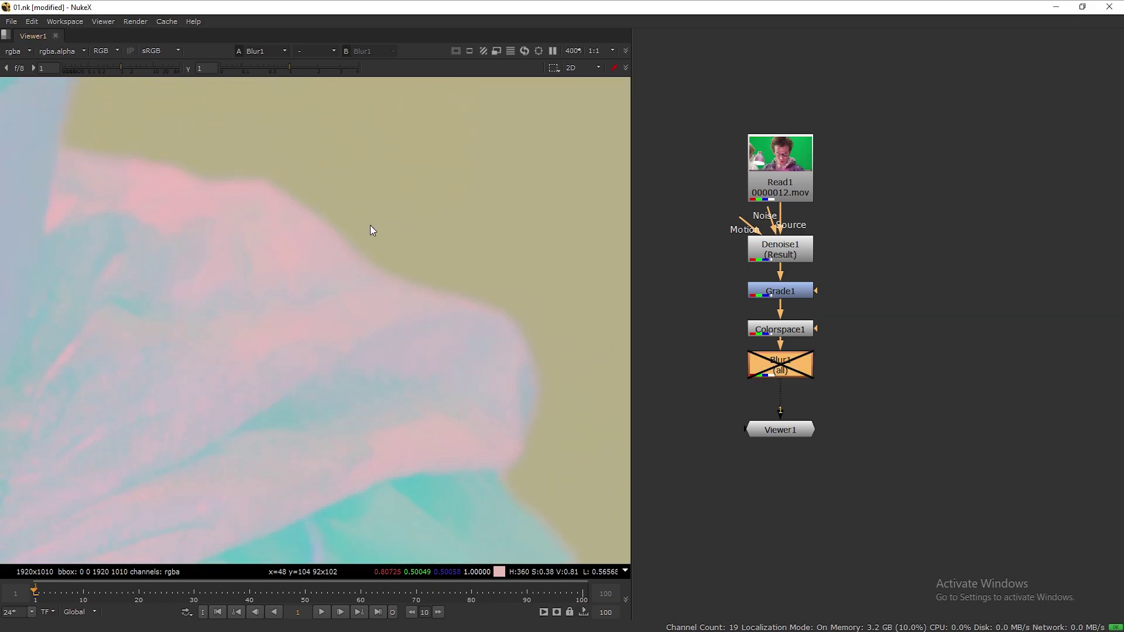
scroll(371, 231, up, 3)
key(d)
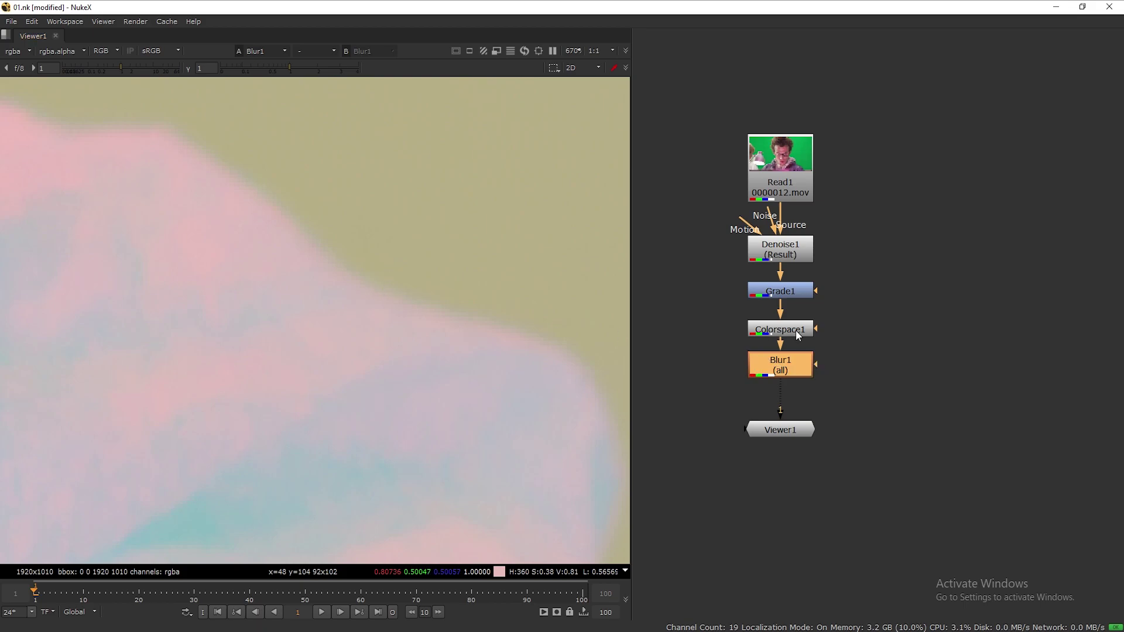
scroll(350, 257, down, 8)
right_click(349, 258)
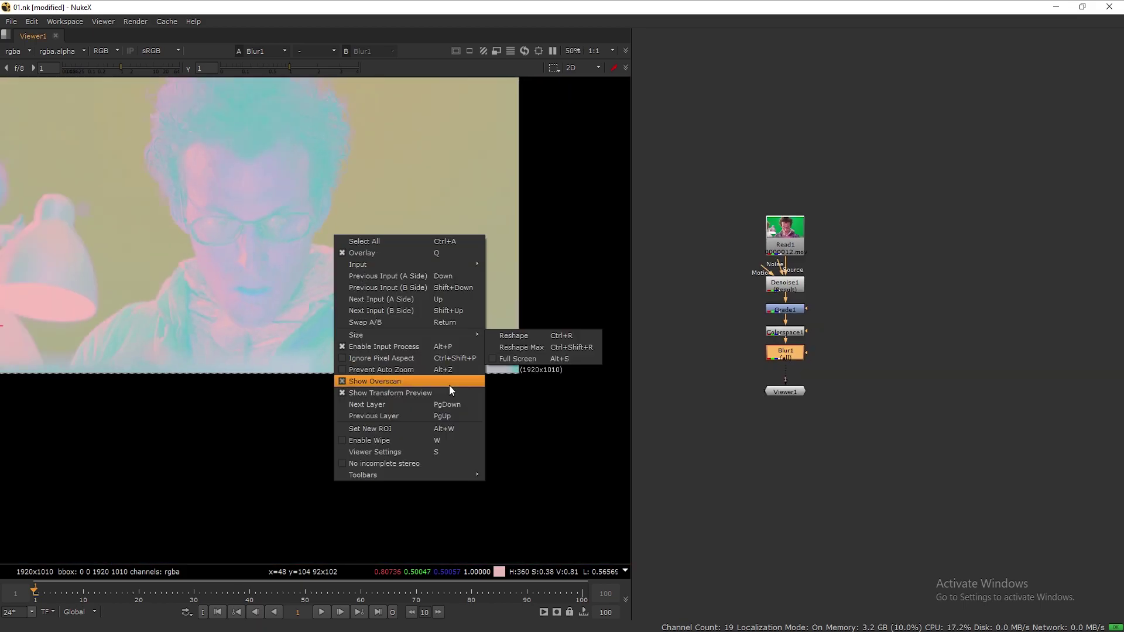
click(217, 248)
middle_drag(241, 209, 301, 268)
scroll(819, 325, up, 5)
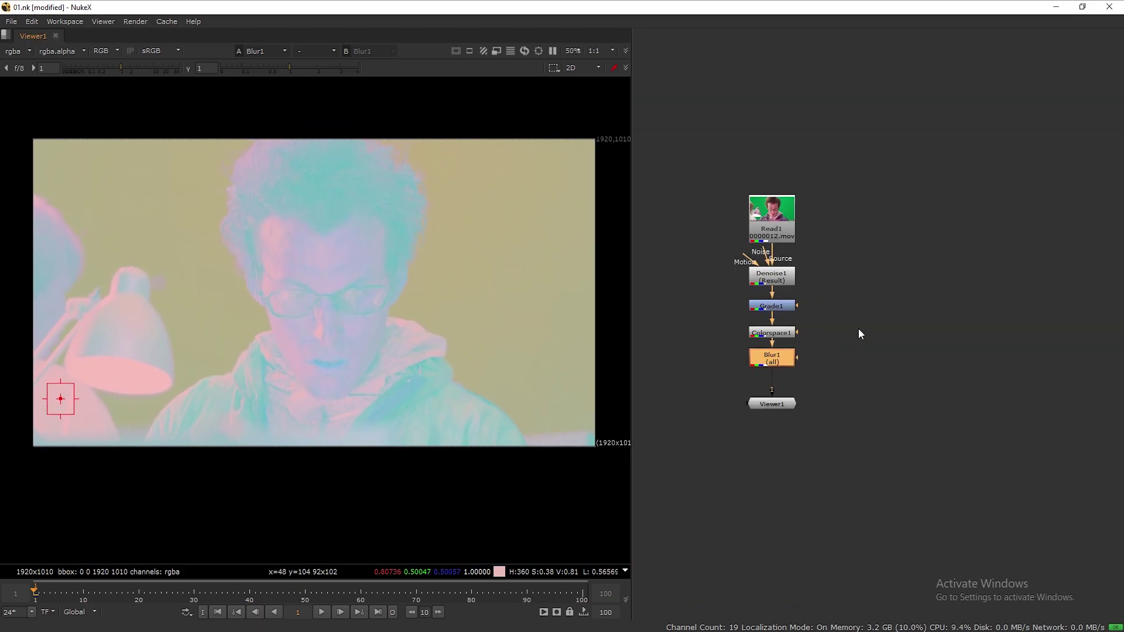
Step: Add a Colorspace node between Blur1 and Viewer1, set its input colorspace to YCbCr, and close its properties
drag(803, 410, 803, 483)
click(800, 341)
key(Tab)
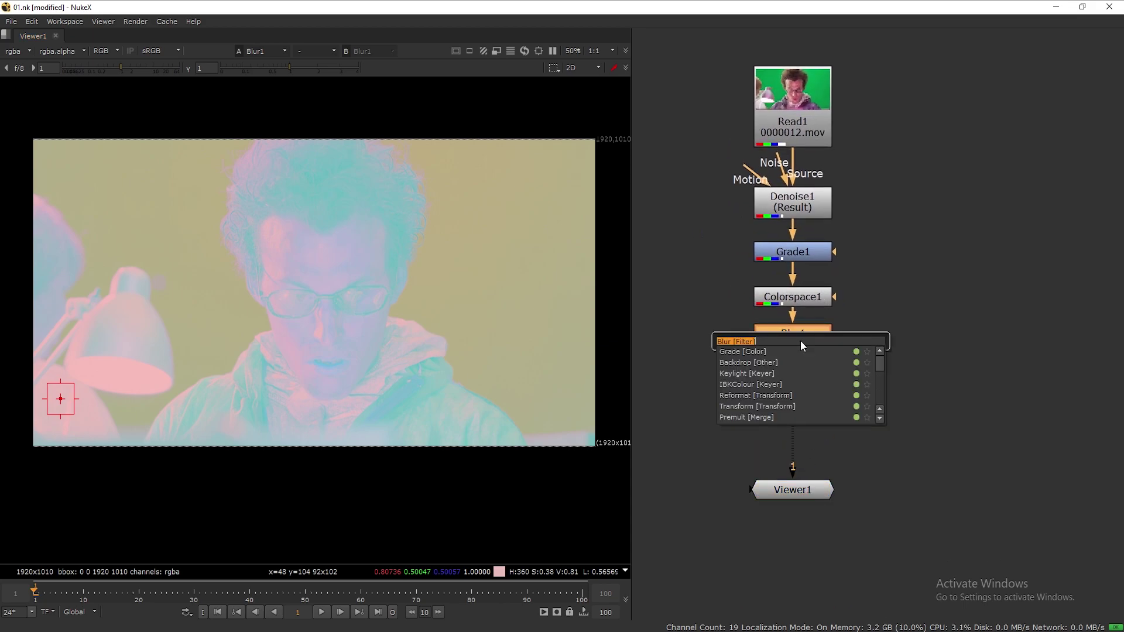
text(colo)
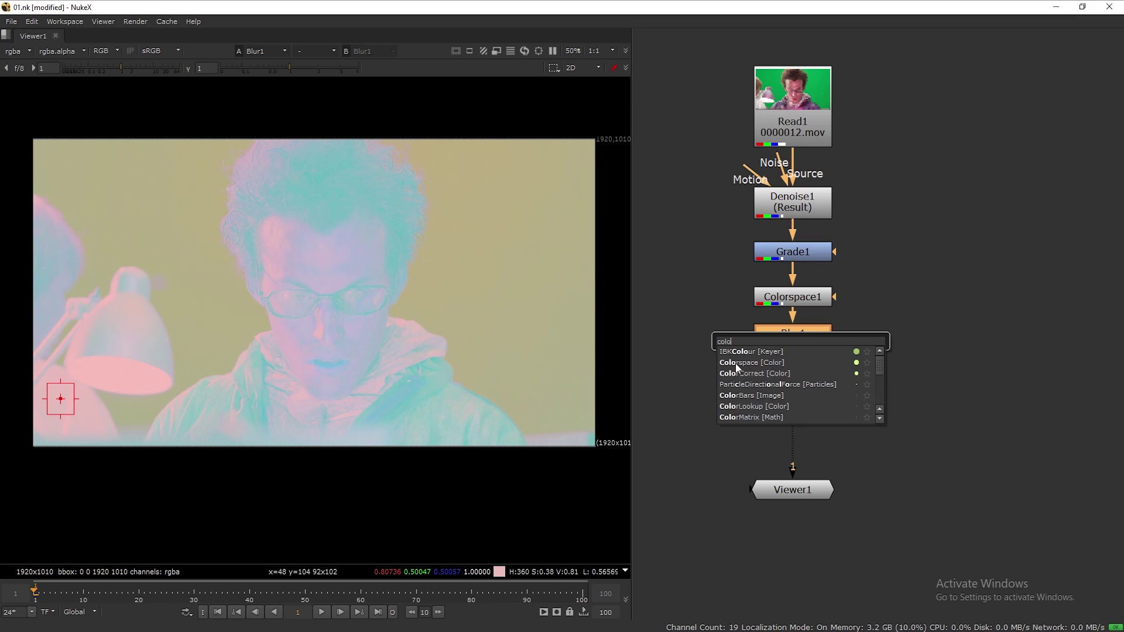
click(735, 363)
click(511, 349)
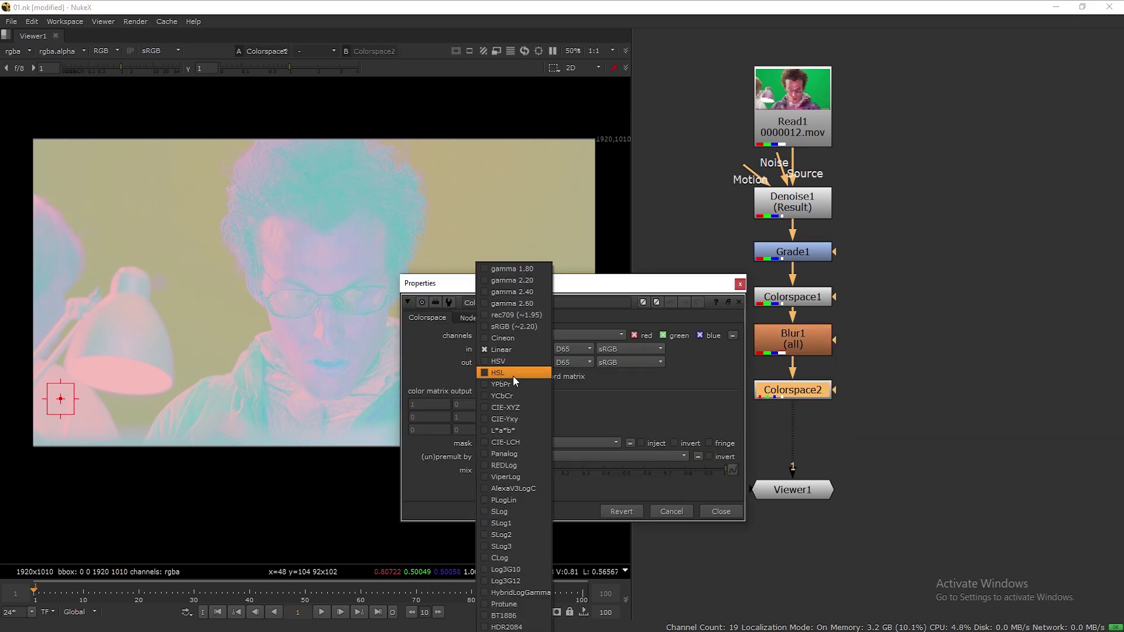
click(524, 396)
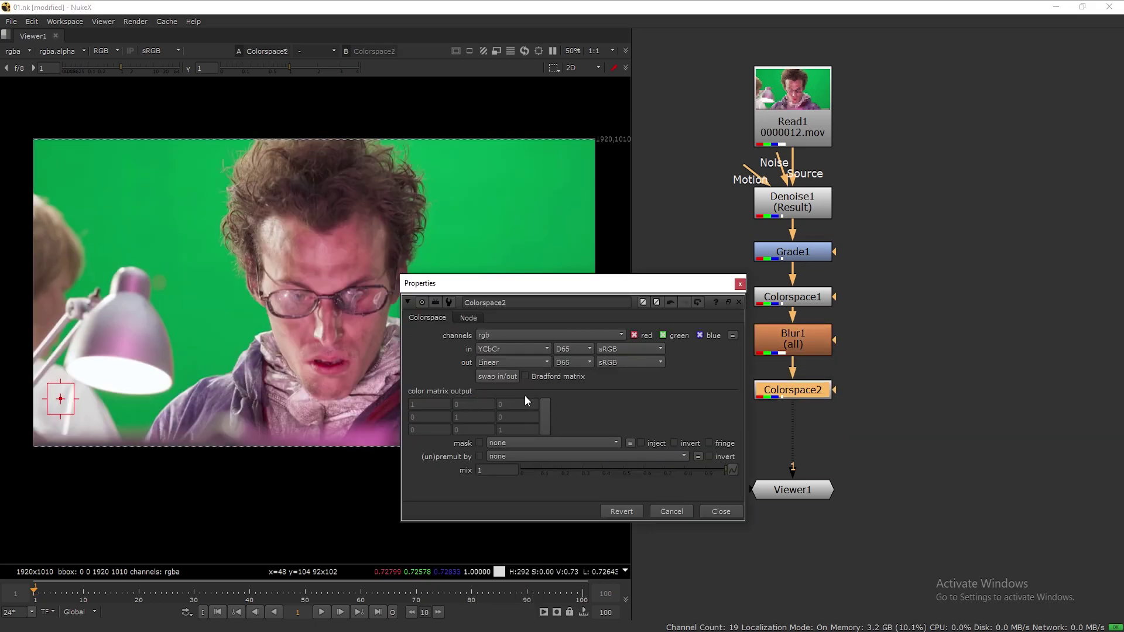
click(740, 284)
Step: Save the script and add an unconnected IBKColour node beside the space between Colorspace2 and Viewer1
scroll(820, 329, down, 2)
middle_drag(865, 311, 775, 277)
key(ctrl+s)
drag(719, 406, 716, 498)
click(785, 385)
key(Tab)
text(i)
click(732, 406)
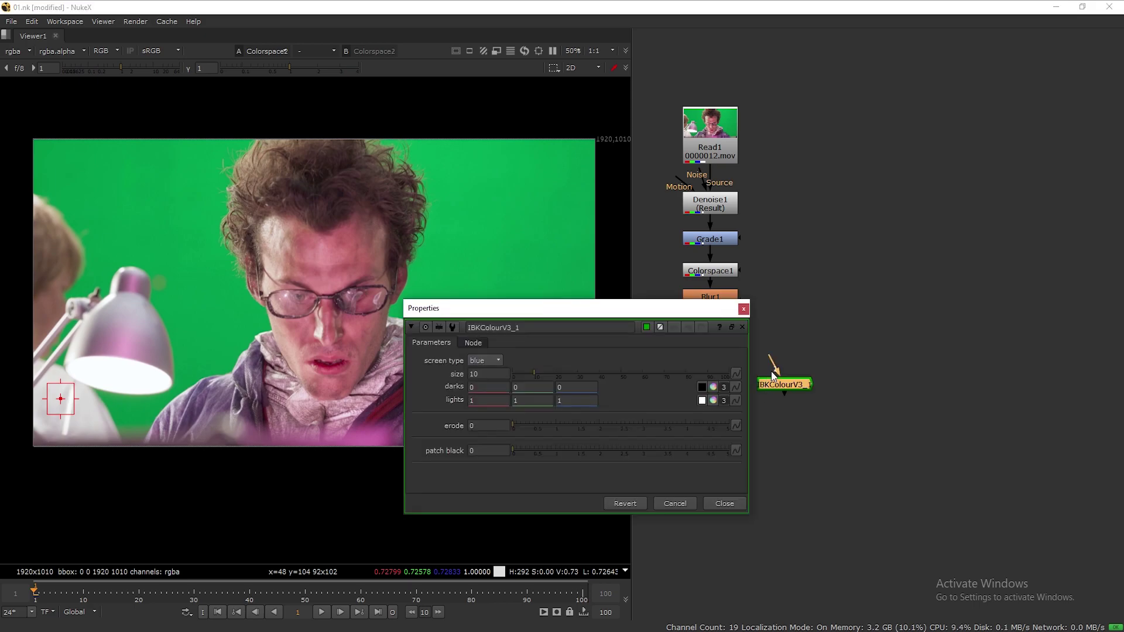
Step: Add an IBKGizmo node beside the IBKColour node and close its properties
click(865, 359)
key(Tab)
text(i)
click(814, 383)
click(823, 252)
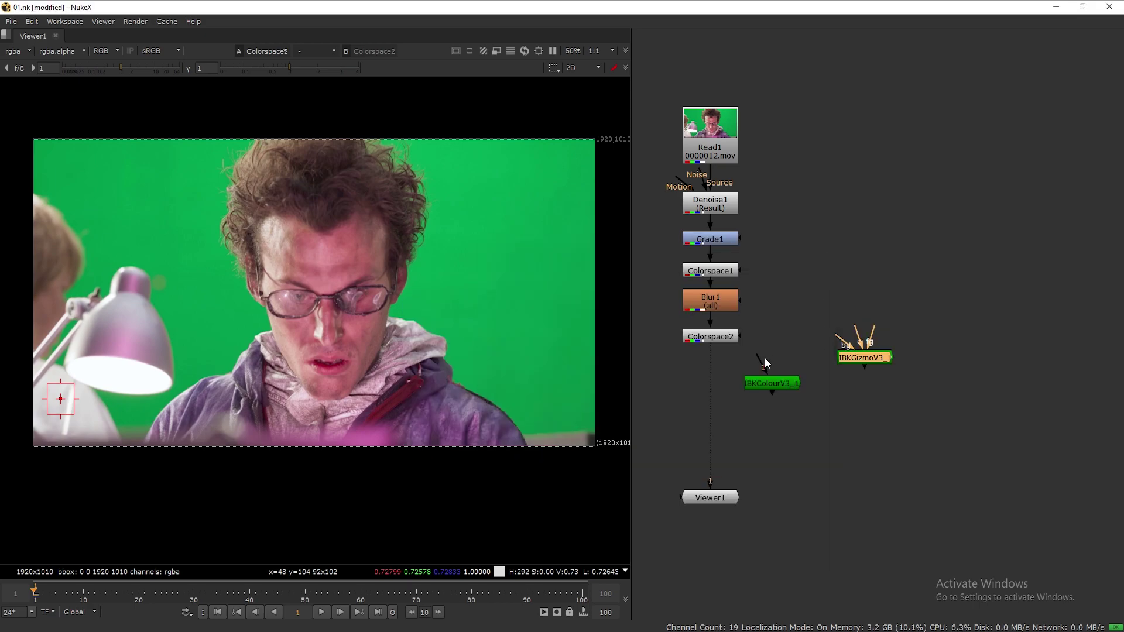
Step: Insert the IBKColour node between Colorspace2 and Viewer1
click(771, 383)
key(1)
drag(772, 385, 725, 389)
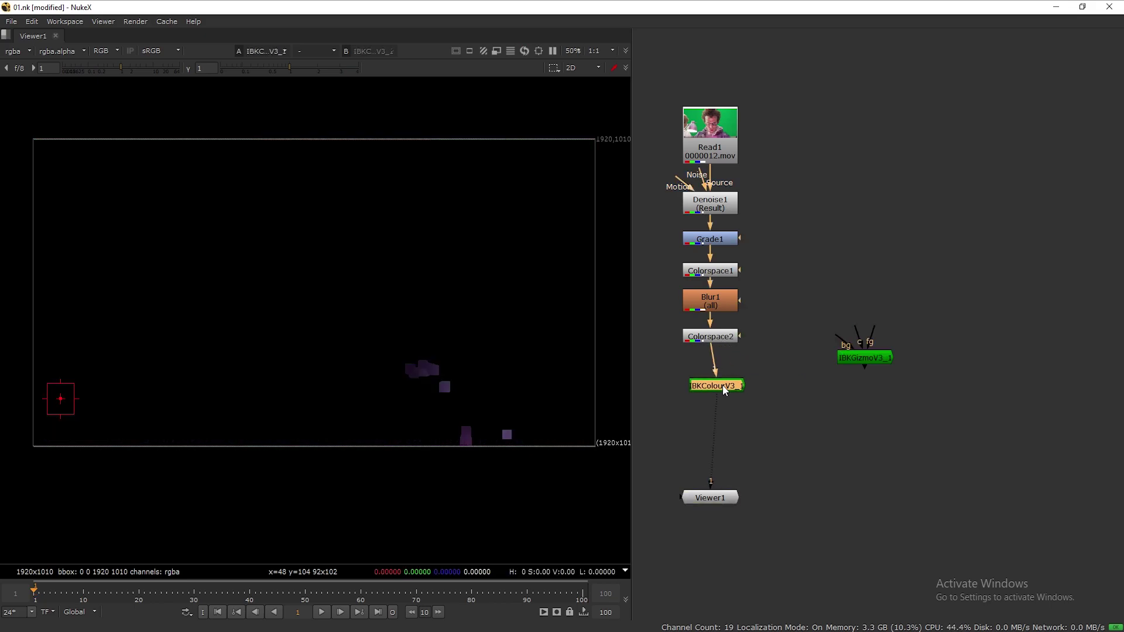
Step: Route Colorspace2 through two Dots into IBKColourV3_1 and the IBKGizmo's fg input, and connect IBKColourV3_1 to the gizmo's c input
drag(860, 360, 855, 380)
drag(711, 388, 804, 399)
ctrl+click(710, 368)
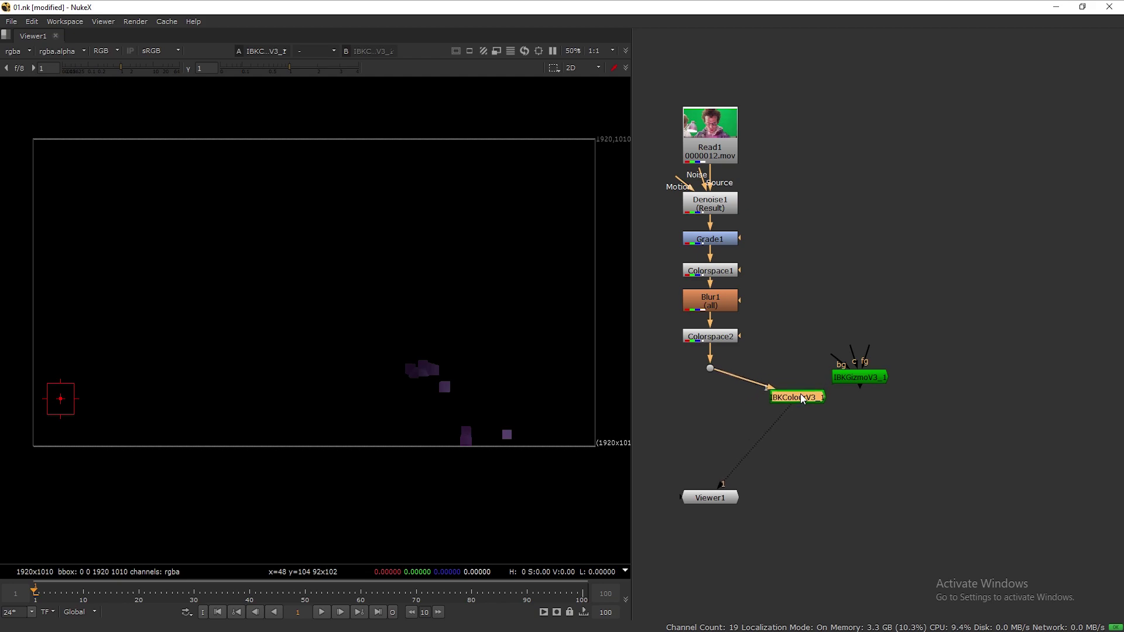
drag(710, 368, 800, 342)
drag(863, 377, 874, 340)
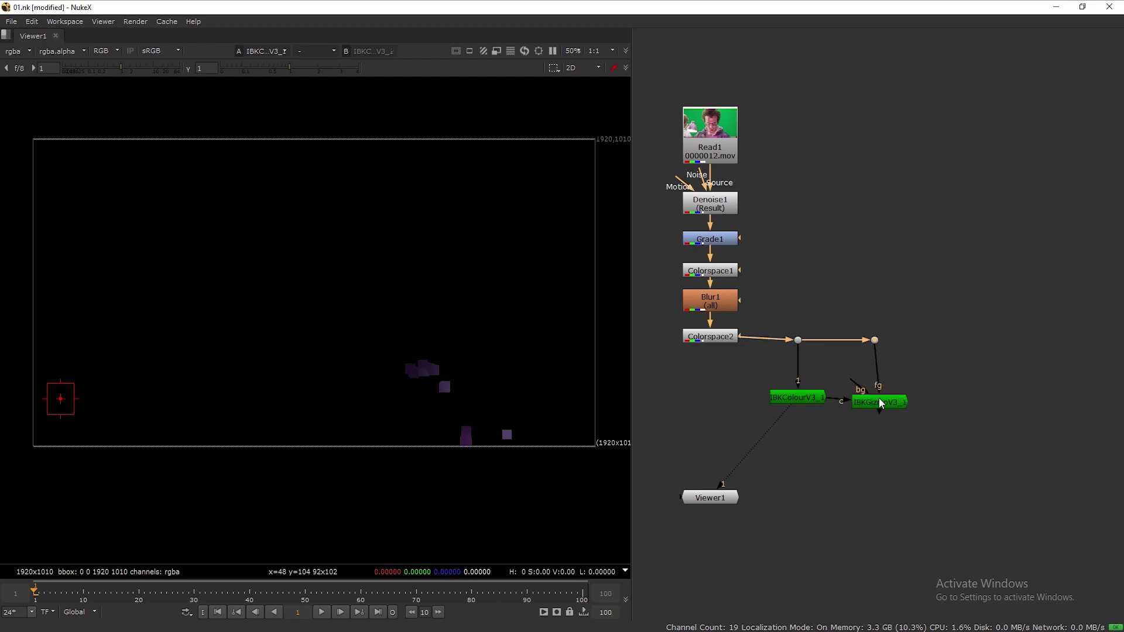
Step: Line up the two Dots with Colorspace2 and align the IBKGizmo beside IBKColourV3_1, directly under its Dot
drag(877, 395, 875, 395)
drag(798, 340, 800, 336)
drag(875, 339, 875, 336)
drag(872, 398, 878, 397)
drag(875, 337, 882, 337)
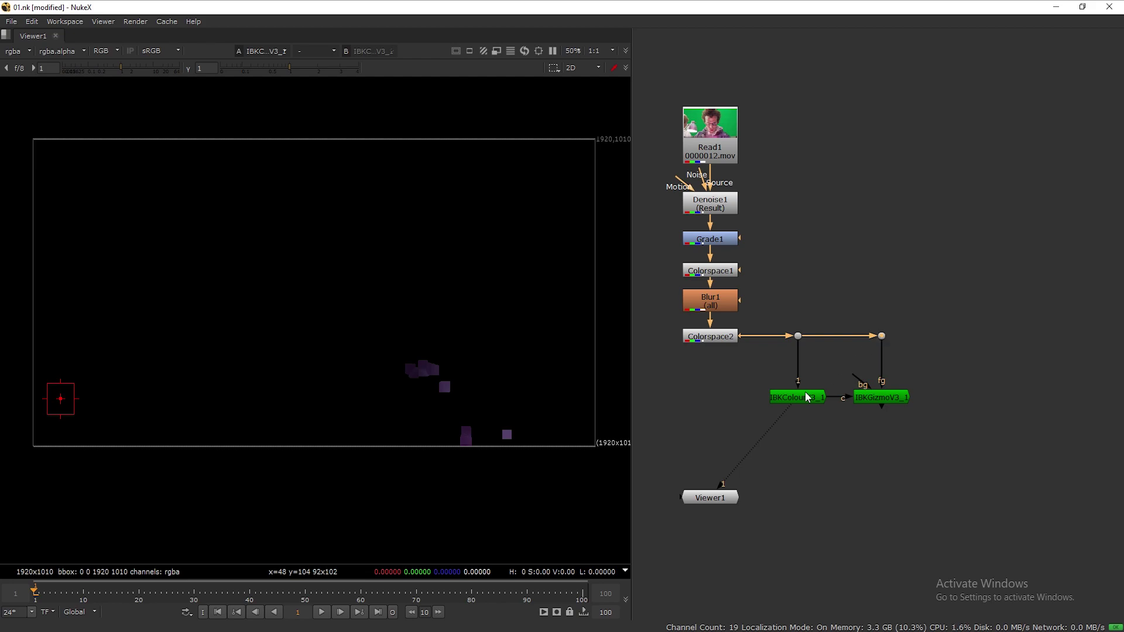
Step: With Colorspace2 shown in the viewer, set IBKColourV3_1's screen type to green and look at the IBKGizmo's properties
click(802, 398)
ctrl+shift+click(721, 338)
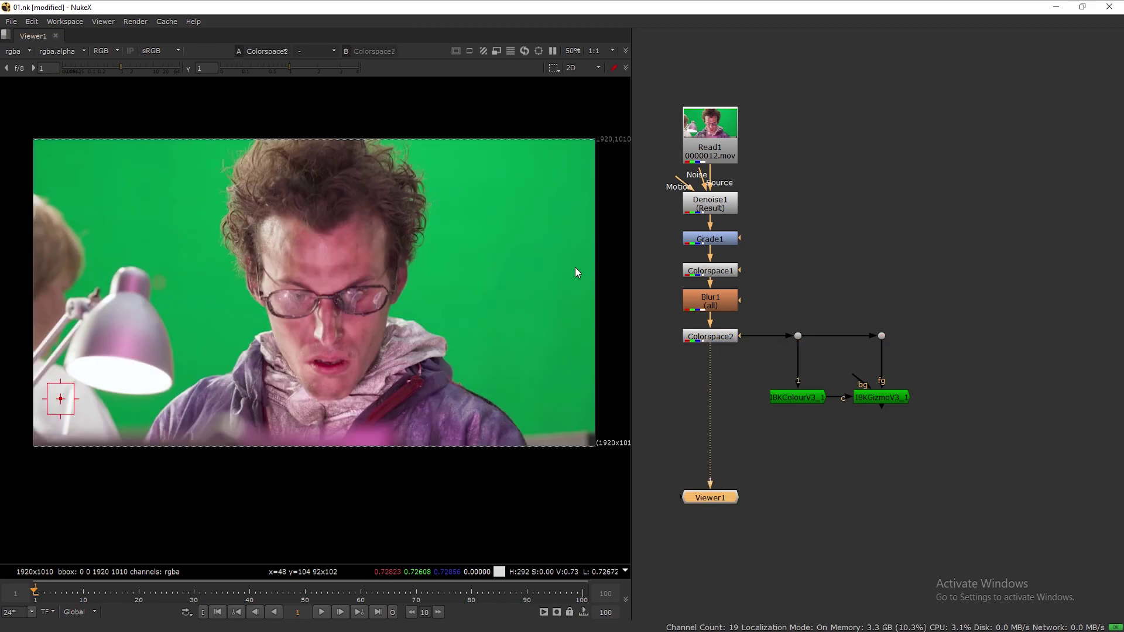
double_click(807, 399)
click(495, 361)
click(491, 354)
click(724, 504)
double_click(872, 397)
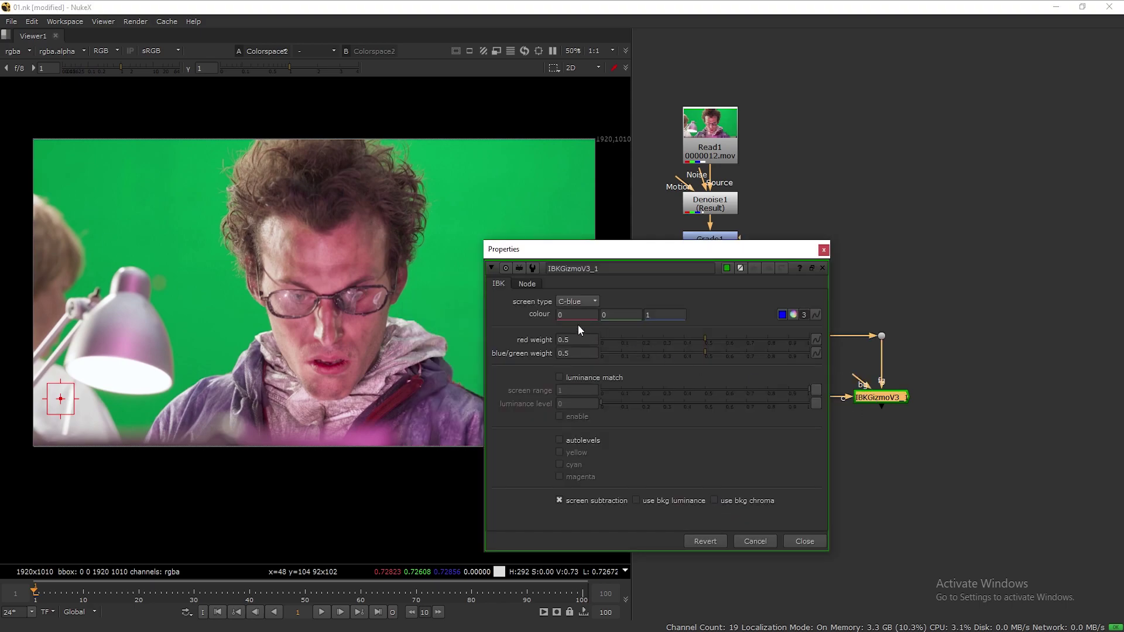
click(804, 541)
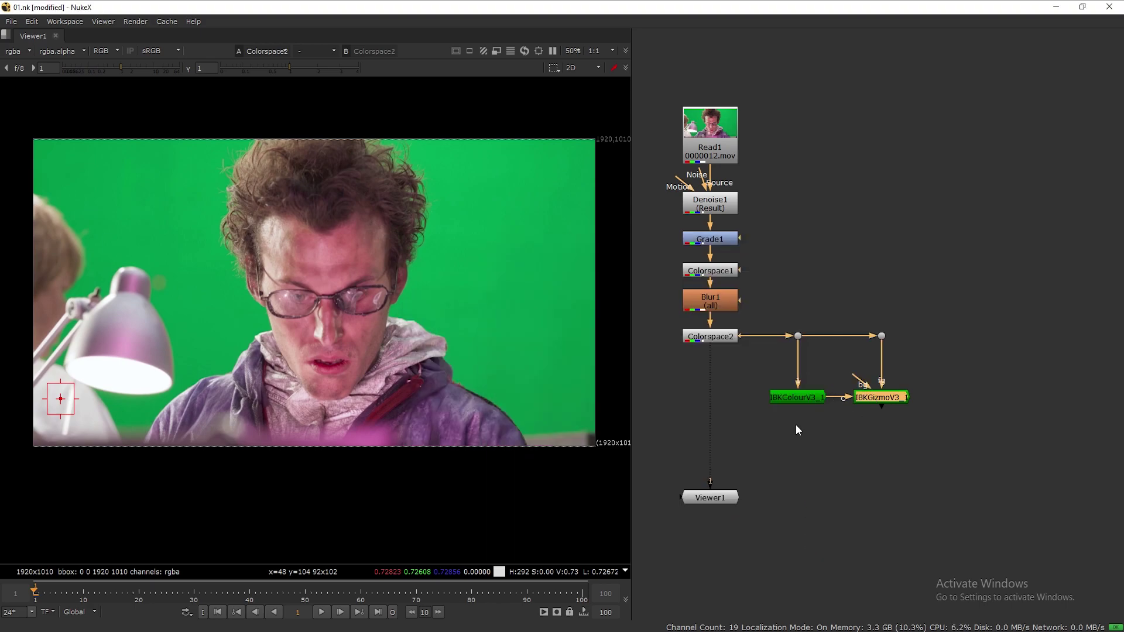
Step: Connect Viewer1 to IBKColourV3_1, place it directly below that node, and save the script
click(796, 397)
key(1)
drag(717, 504, 802, 504)
key(ctrl+s)
Step: Move the viewer's red sample box out of the frame past the image's lower-left edge
middle_drag(228, 348, 263, 334)
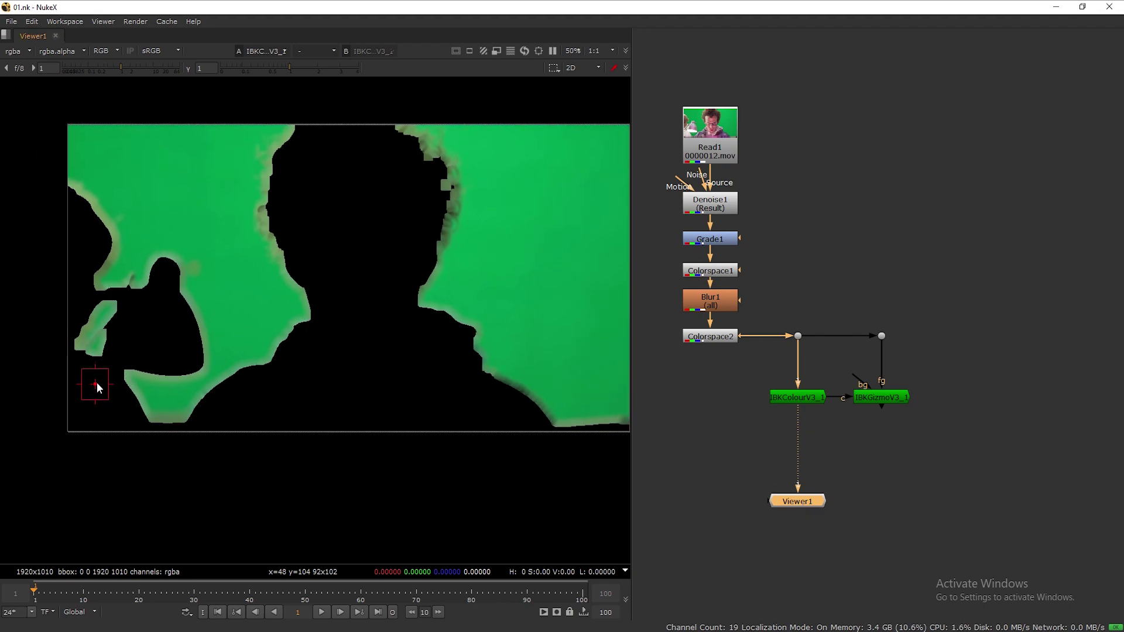
middle_drag(382, 362, 356, 360)
drag(68, 382, 4, 407)
middle_drag(396, 290, 404, 301)
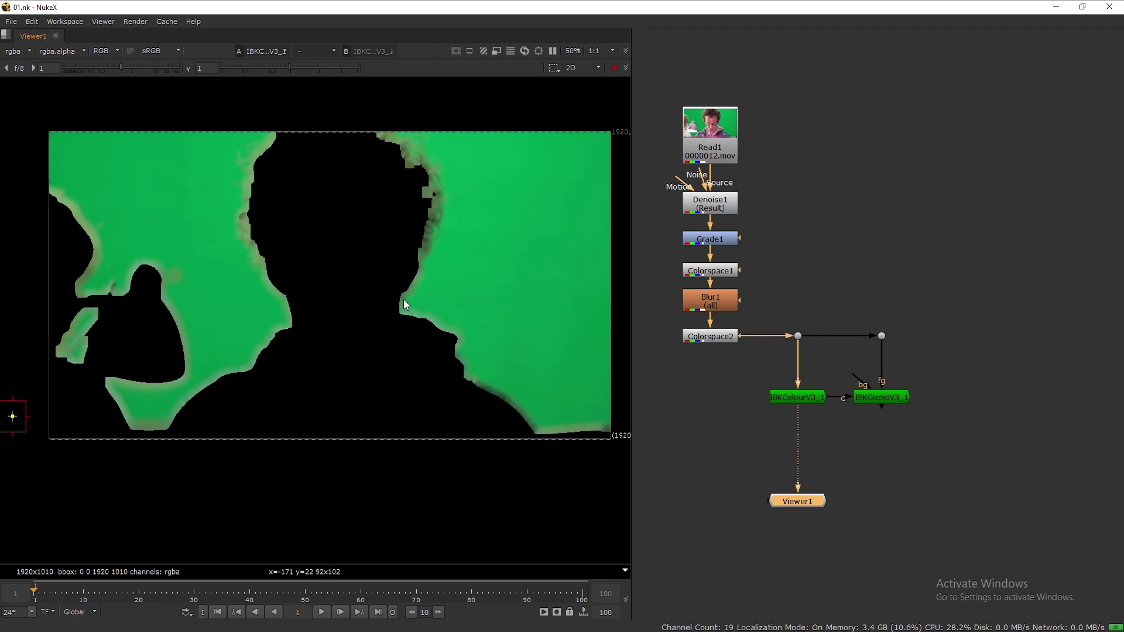
Step: Set IBKColourV3_1's darks to 0.16 red, -0.025 green and 0.004 blue, and enlarge its properties window
double_click(781, 396)
drag(605, 317, 856, 122)
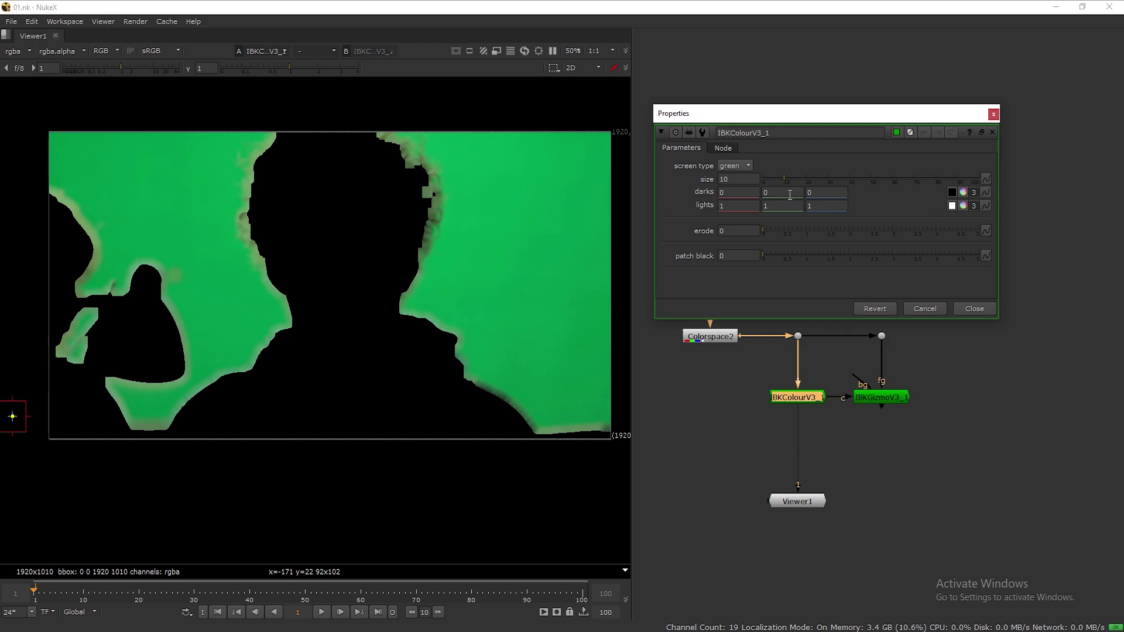
click(963, 193)
drag(849, 204, 854, 233)
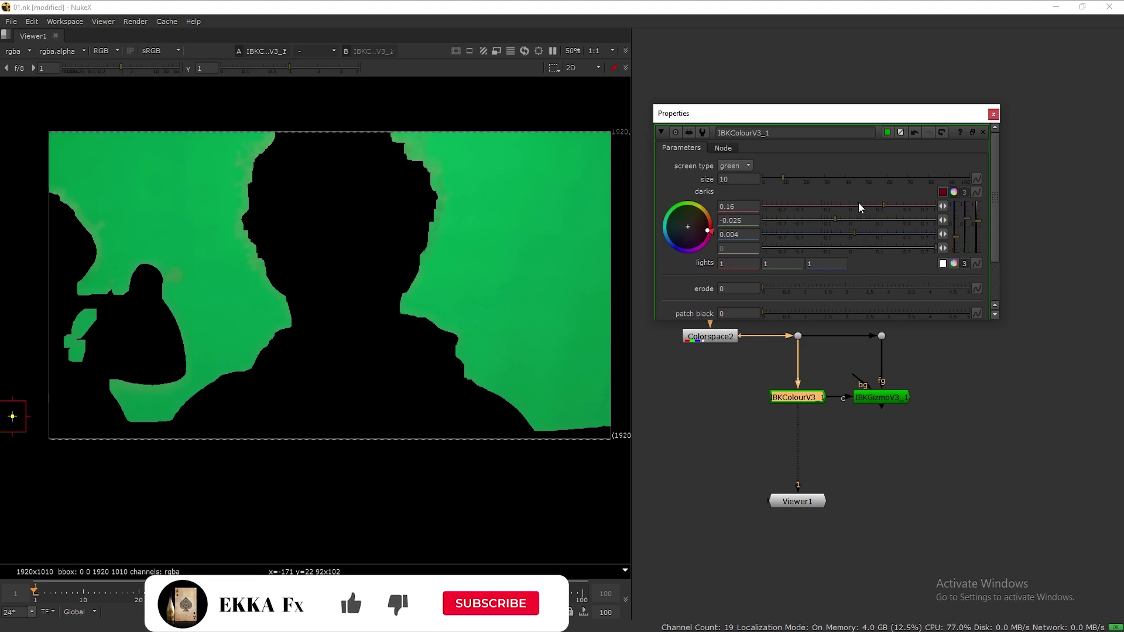
drag(823, 321, 823, 350)
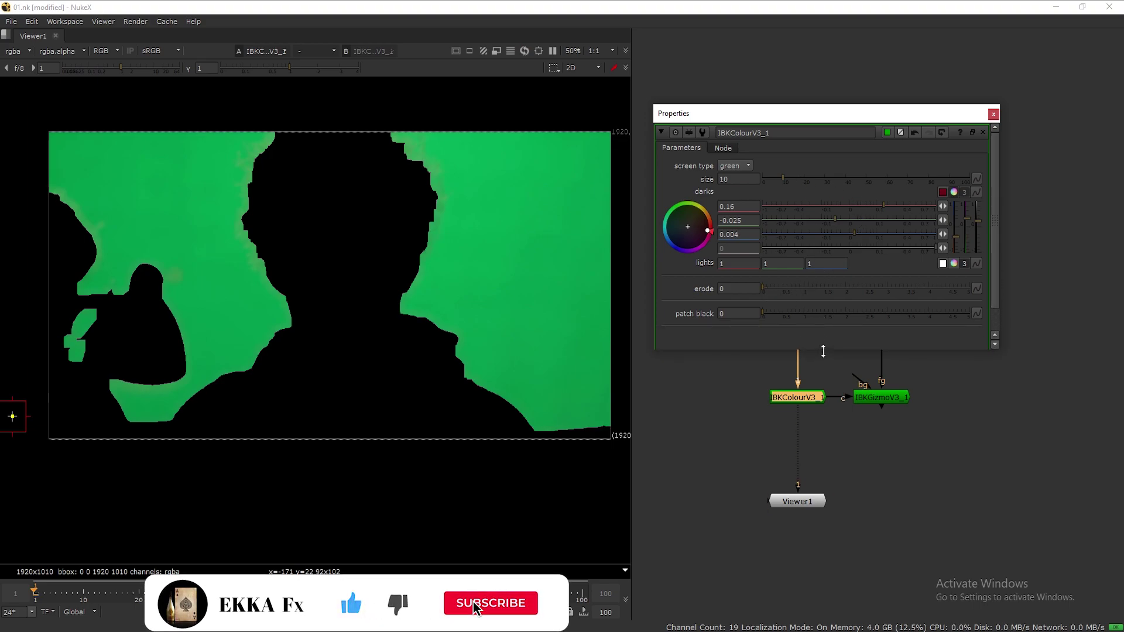
Step: Set IBKColourV3_1's size to 0 and erode to 4.54, and close its properties
drag(770, 294, 901, 292)
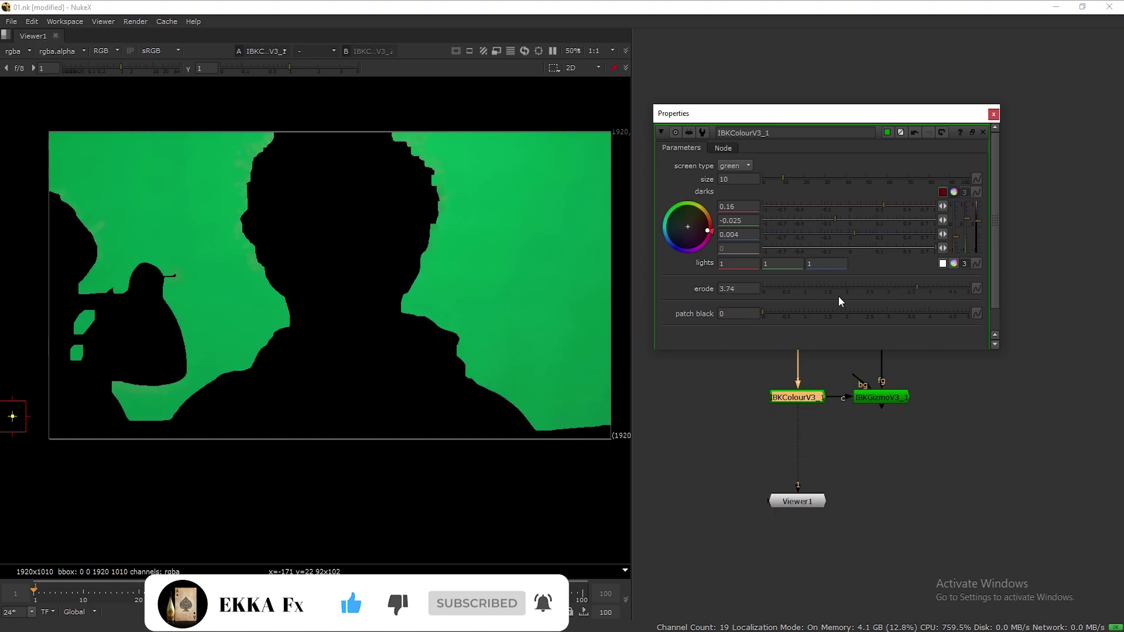
drag(785, 179, 764, 184)
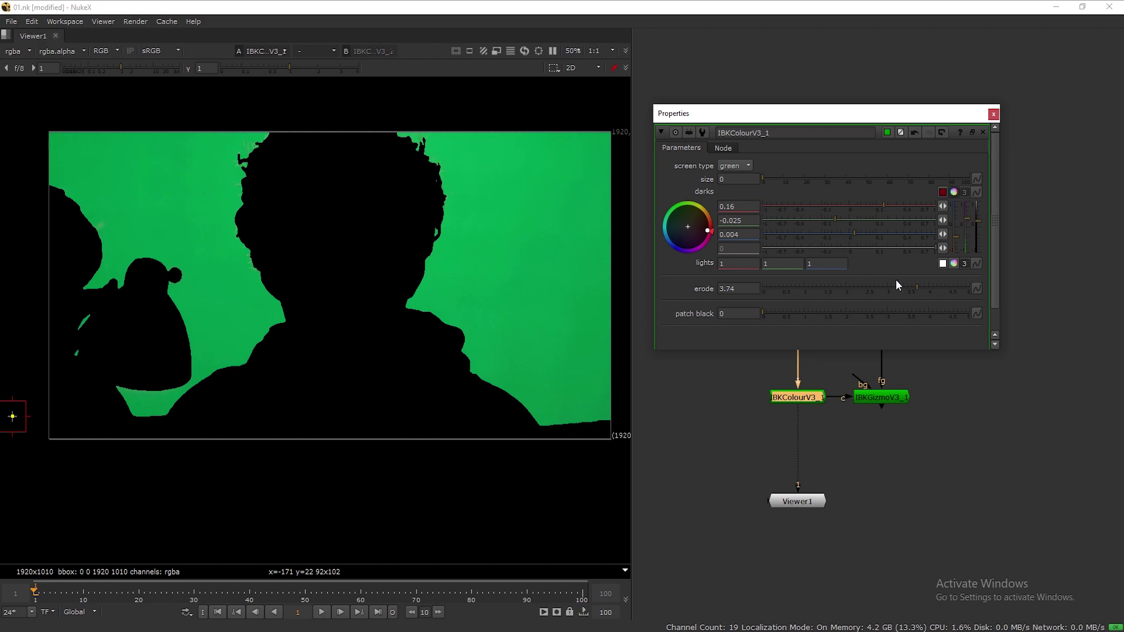
drag(917, 285, 949, 287)
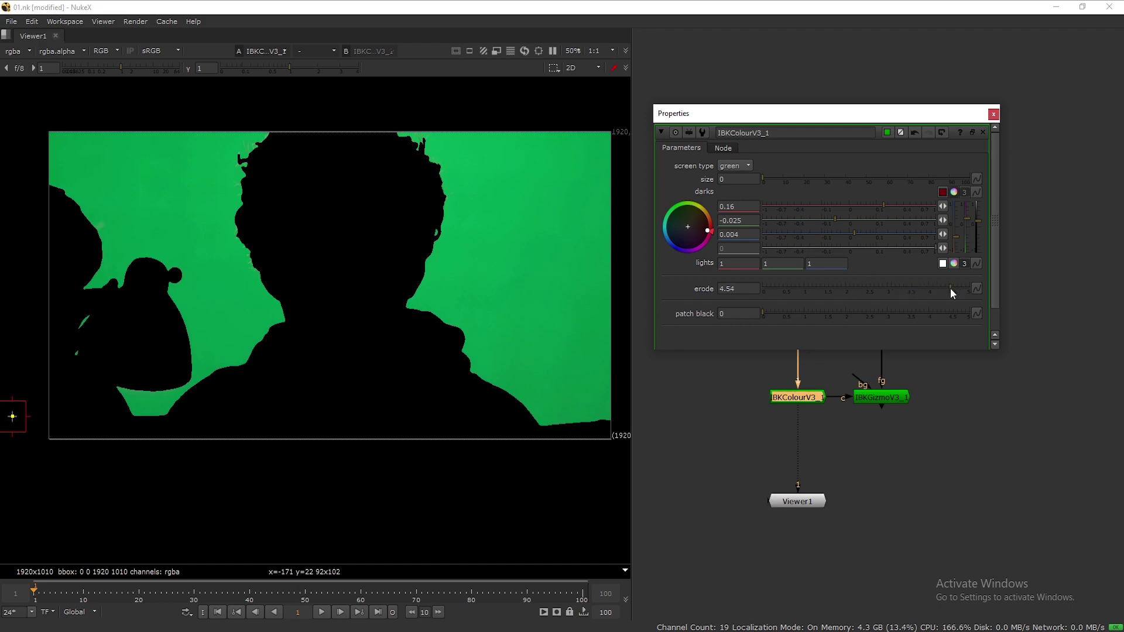
click(983, 132)
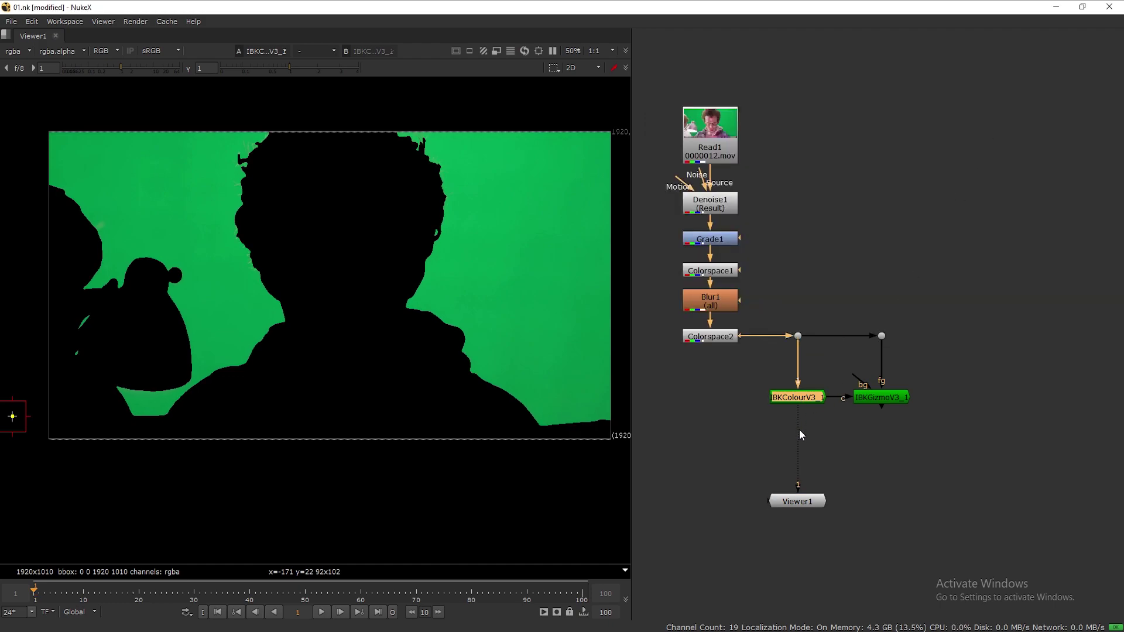
Step: Duplicate IBKColourV3_1 directly below itself and move the IBKGizmo level with the copy
key(ctrl+c)
key(ctrl+v)
drag(895, 399, 897, 426)
middle_drag(945, 394, 947, 345)
Step: Set the second IBKColour node's erode to 14, close its properties, and save the script
double_click(812, 374)
drag(634, 286, 832, 104)
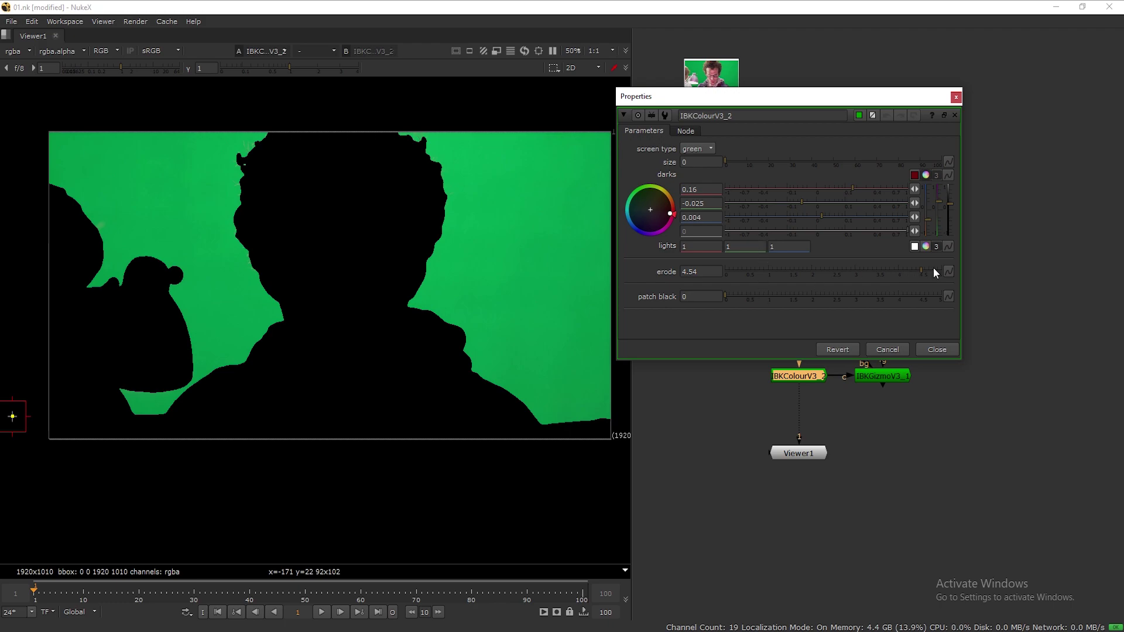
drag(917, 271, 953, 271)
drag(732, 295, 754, 294)
double_click(689, 271)
text(10)
key(Return)
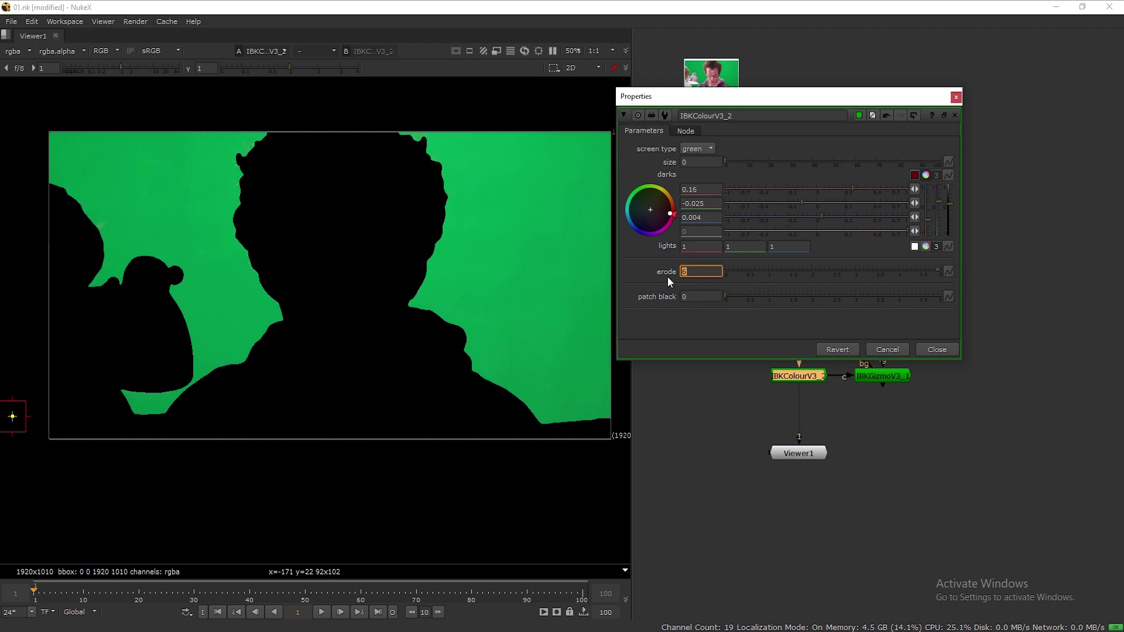
text(16)
key(Return)
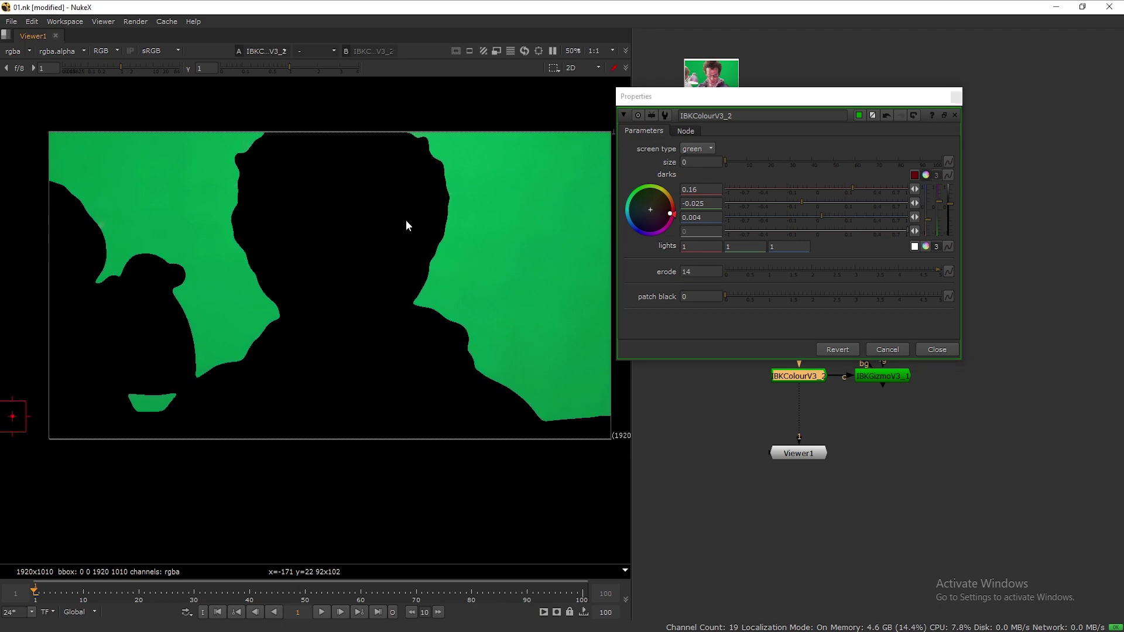
click(956, 97)
key(ctrl+s)
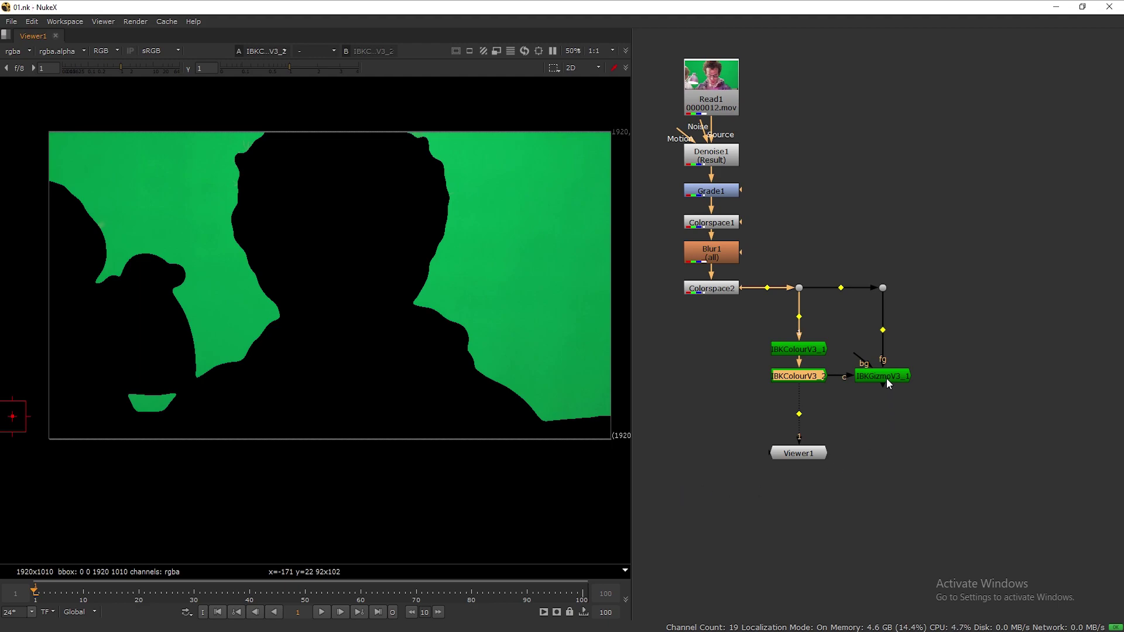
Step: Duplicate the second IBKColour node below itself and move the IBKGizmo and its Dot to line up with the copy
drag(886, 378, 893, 378)
drag(885, 289, 892, 289)
click(804, 378)
key(ctrl+c)
key(ctrl+v)
drag(890, 380, 894, 414)
Step: Set the third IBKColour node's size to 48.5 and erode to 0, leave patch black at 0, and close its properties
double_click(809, 406)
drag(660, 312, 896, 115)
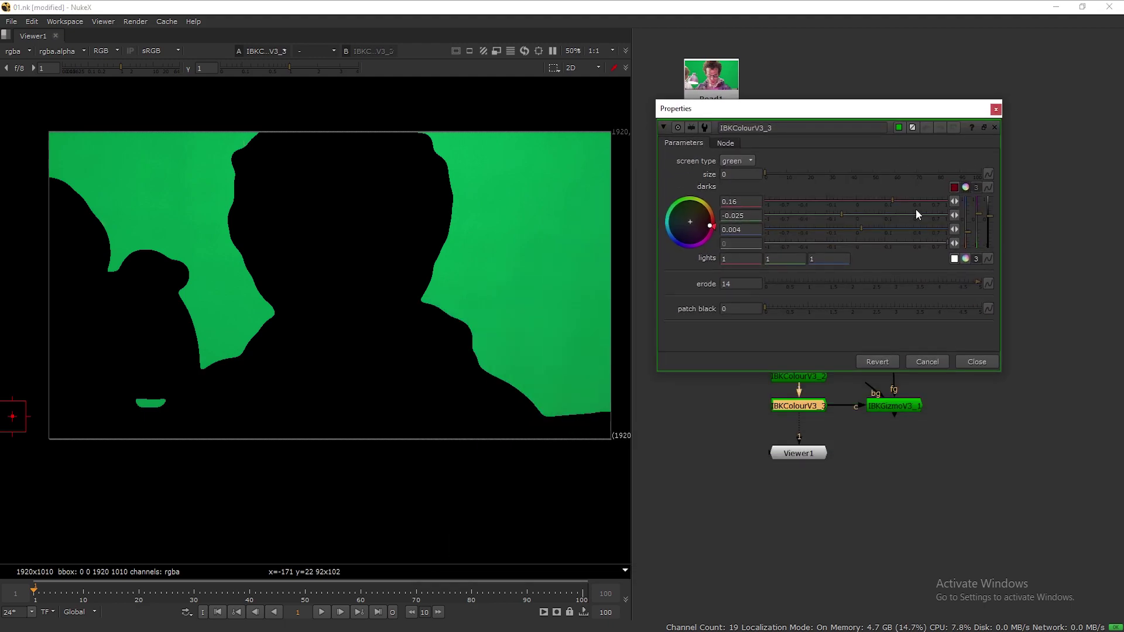
drag(978, 282, 1003, 289)
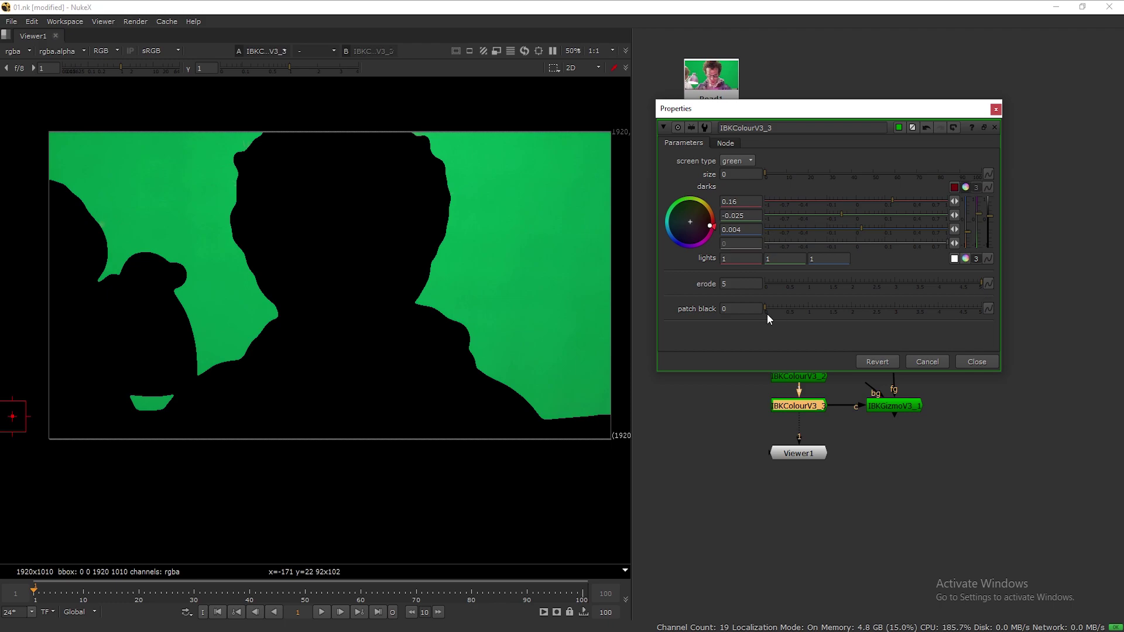
drag(818, 313, 761, 308)
drag(985, 283, 754, 282)
click(768, 173)
drag(768, 173, 870, 194)
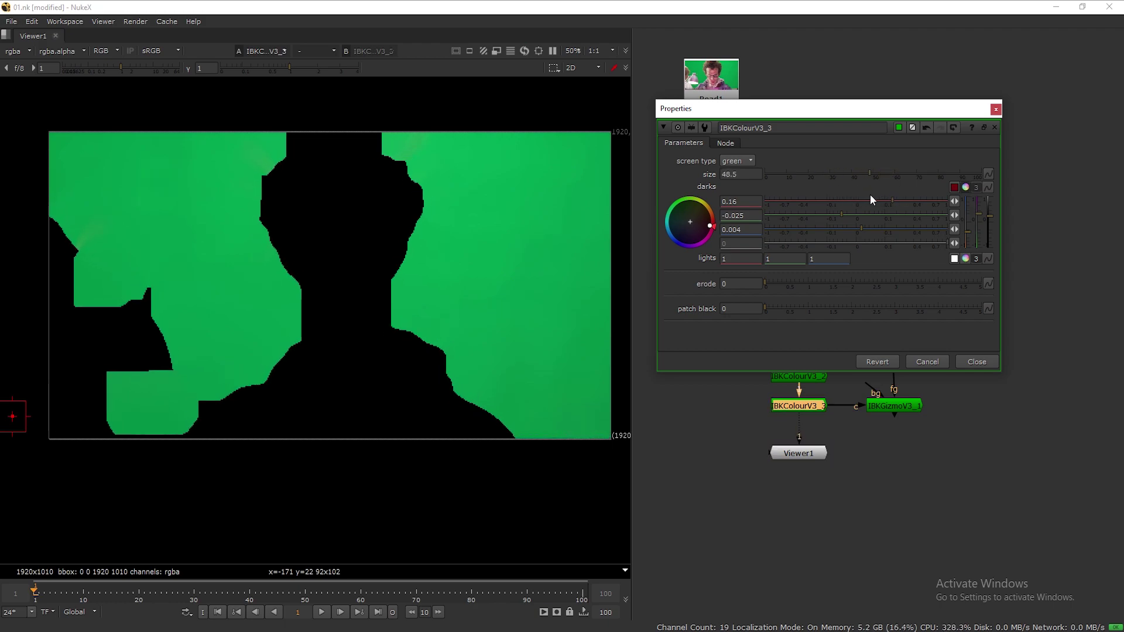
click(995, 108)
Step: Duplicate the third IBKColour node below itself and move Viewer1 farther down
key(ctrl+c)
key(ctrl+v)
drag(806, 456, 807, 511)
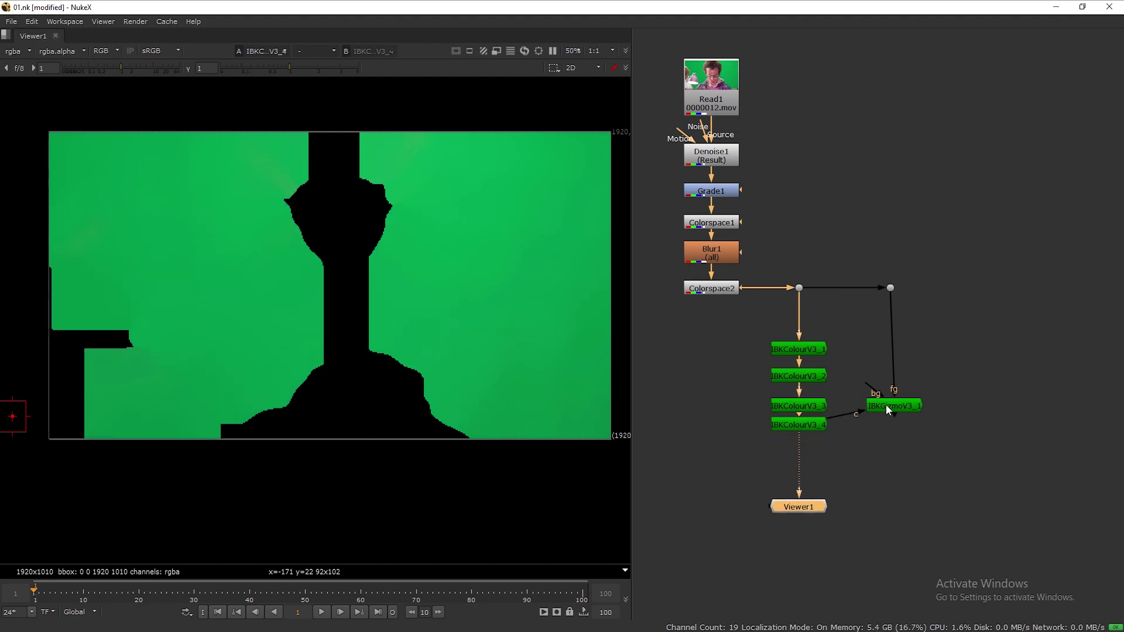
Step: Duplicate the fourth IBKColour node below itself and line the IBKGizmo up with the copy
drag(886, 406, 885, 419)
click(802, 423)
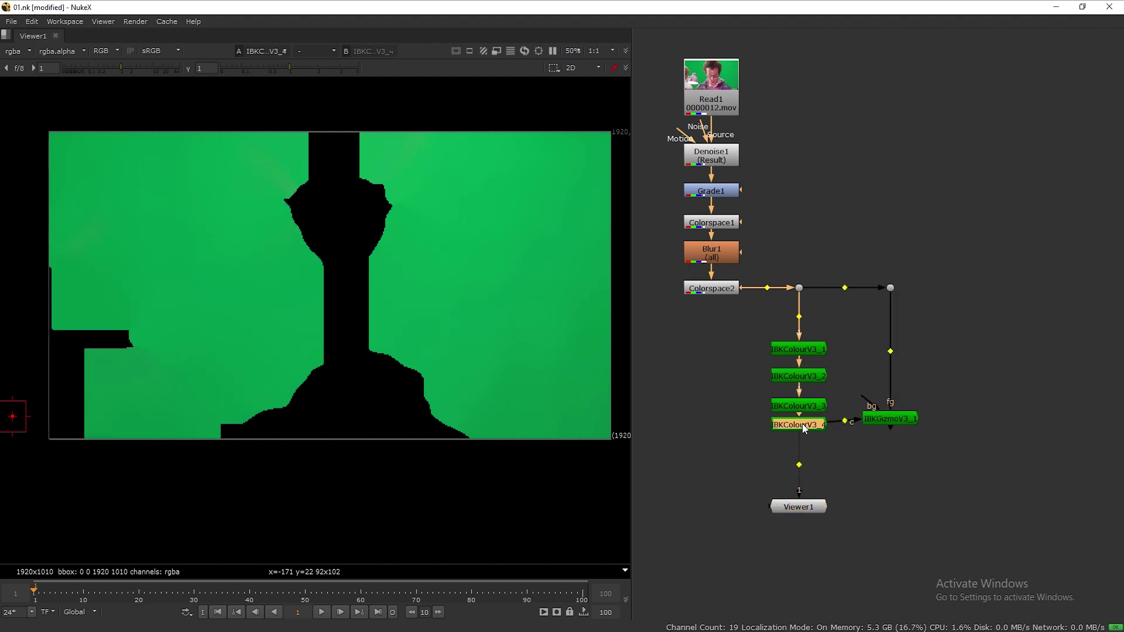
key(ctrl+v)
drag(895, 420, 894, 450)
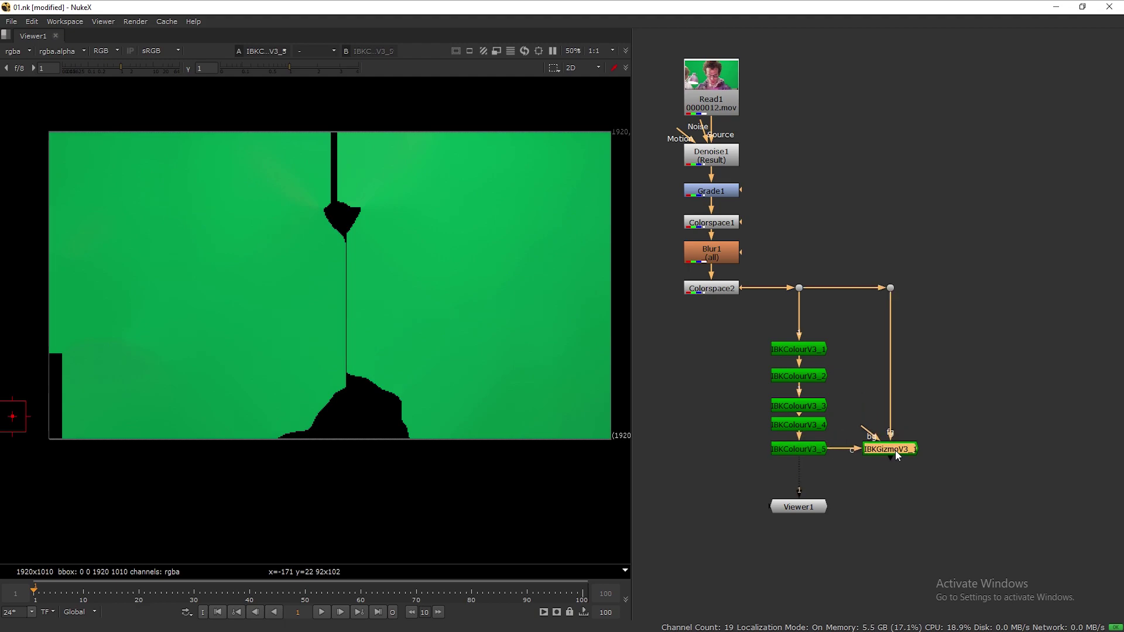
Step: Raise the fifth IBKColour node's size until the clean plate has no black gaps, and close its properties
double_click(802, 448)
drag(634, 417, 753, 428)
click(498, 420)
key(Up)
key(Up)
key(Up)
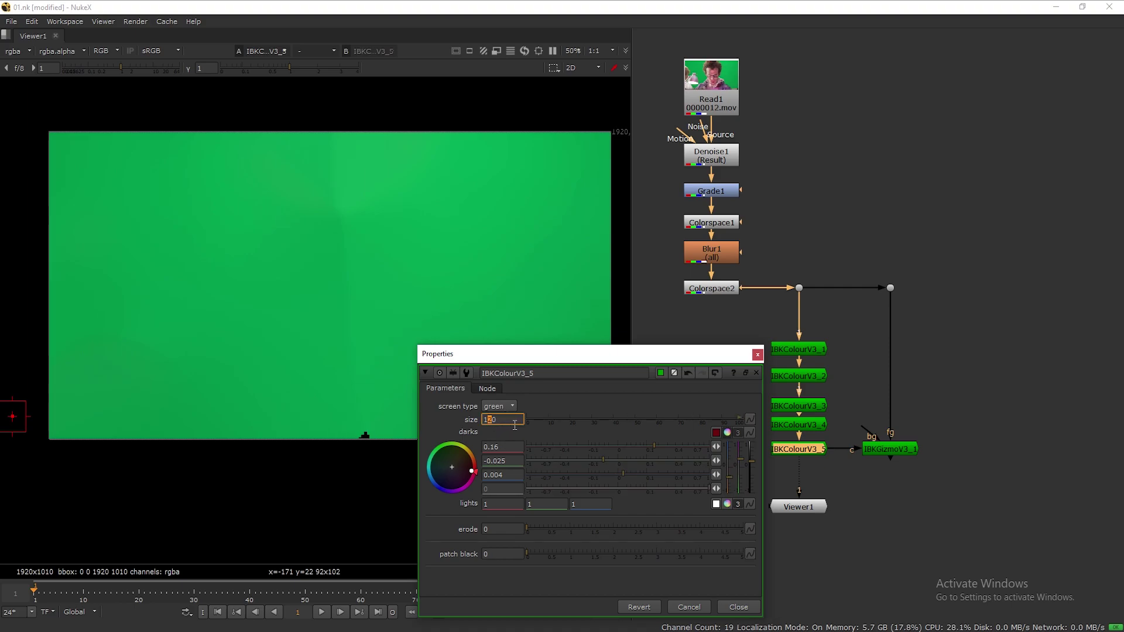
click(757, 354)
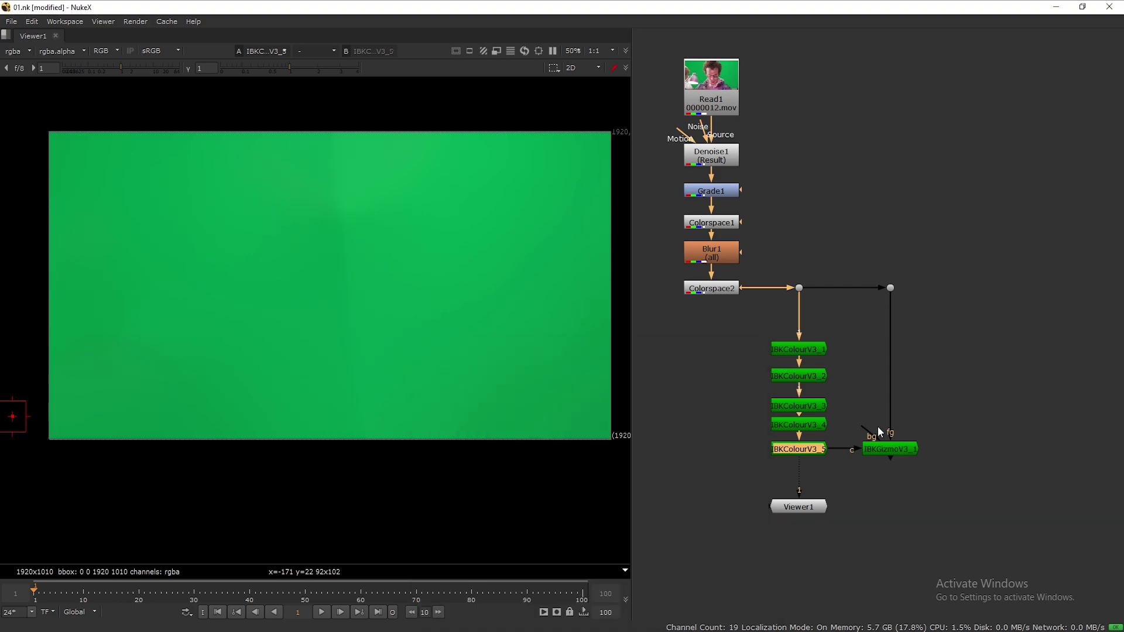
Step: Tidy the spacing of the stacked IBKColour nodes and the IBKGizmo, and save the script
drag(744, 385, 914, 462)
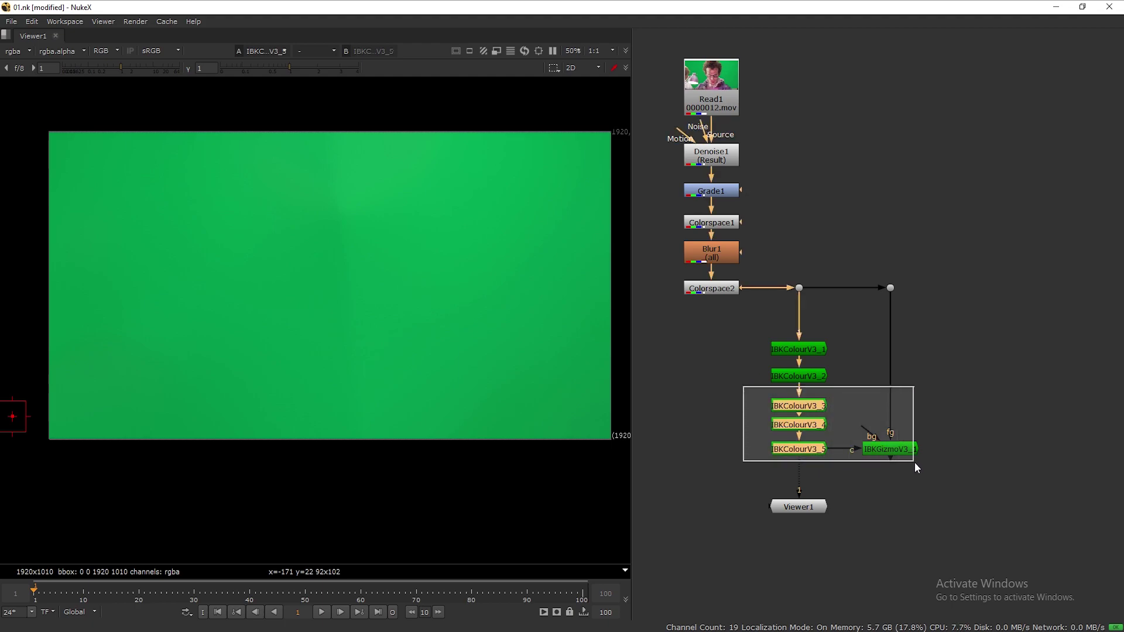
click(898, 451)
drag(753, 402, 887, 447)
click(798, 349)
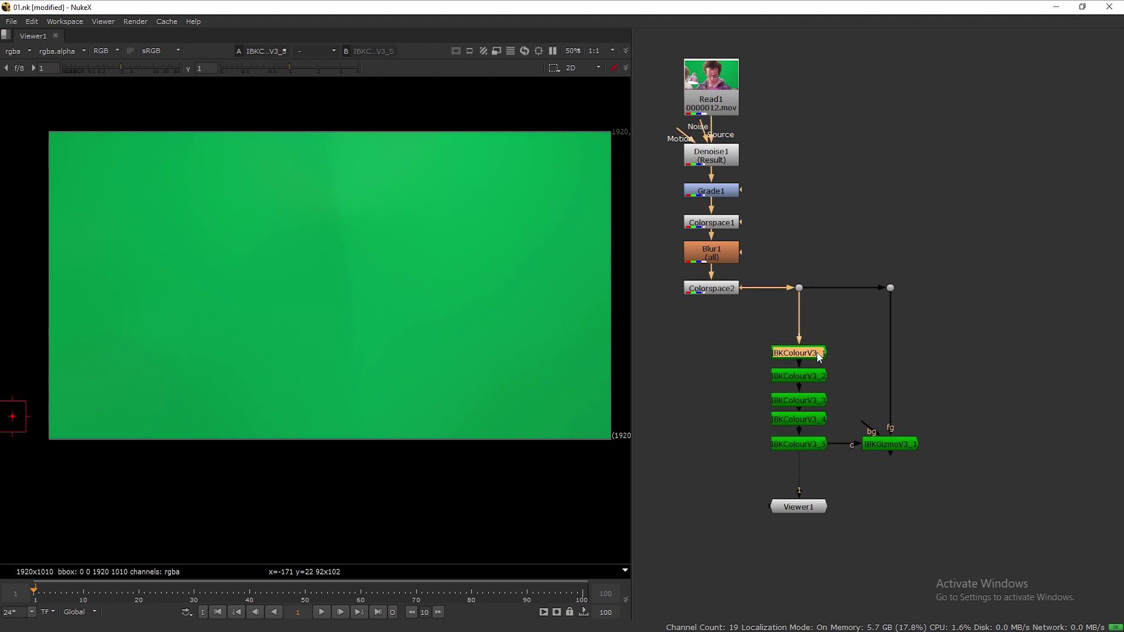
scroll(873, 382, down, 1)
middle_drag(873, 382, 855, 361)
click(960, 331)
key(ctrl+s)
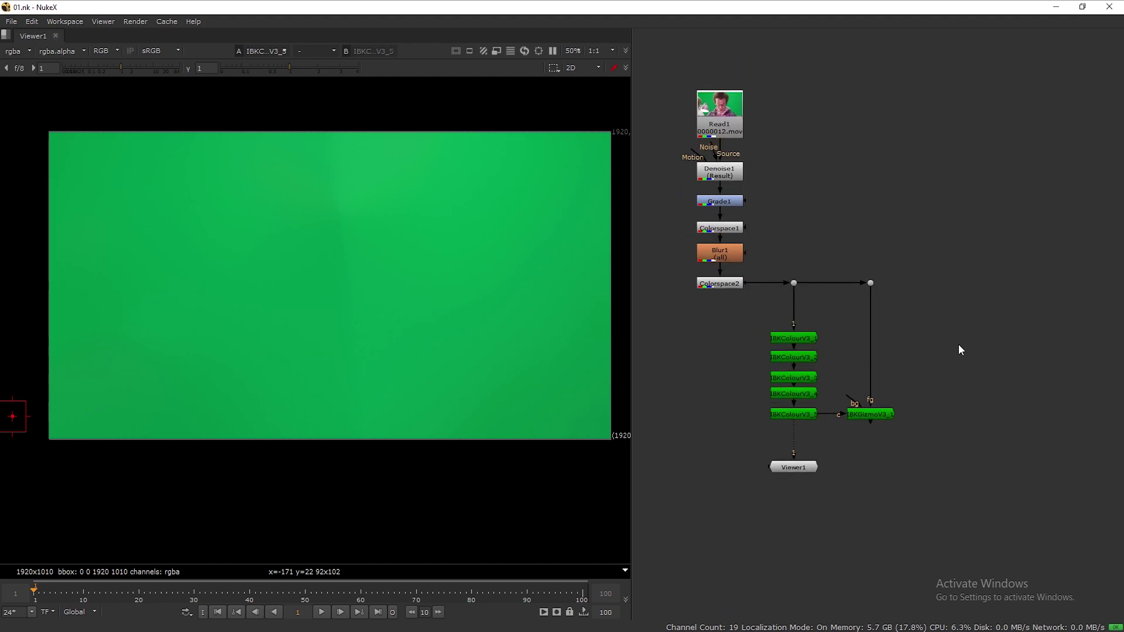
Step: Place Viewer1 below the IBKGizmo, view the gizmo's output, and open its properties clear of the image
drag(866, 418, 868, 468)
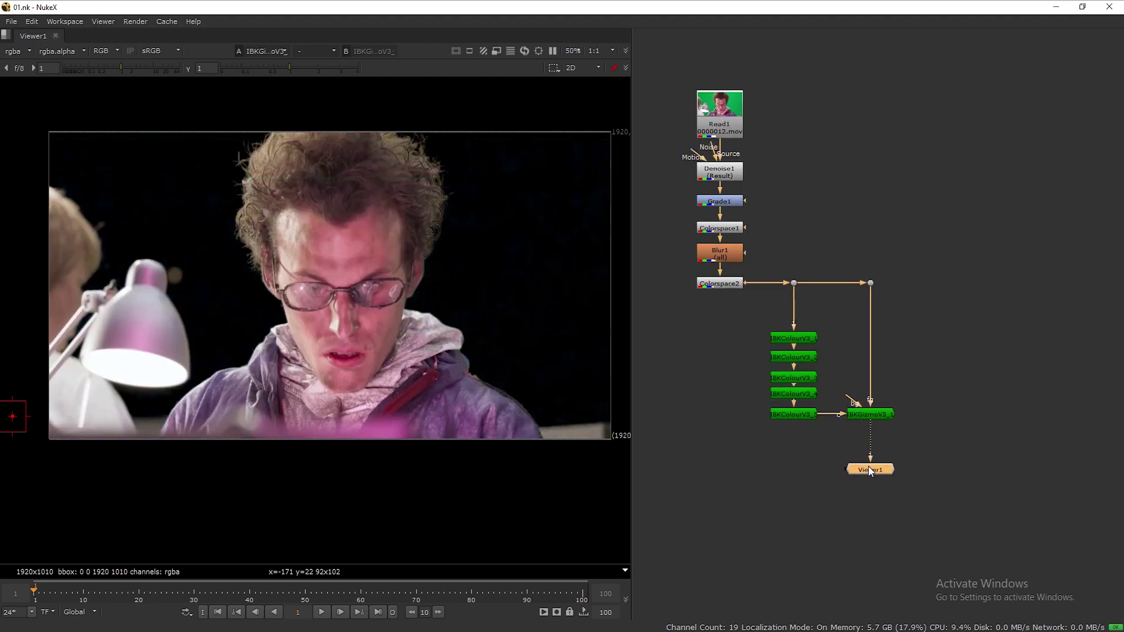
click(870, 417)
double_click(870, 417)
drag(610, 248, 846, 107)
Step: Judging by the alpha channel, set the IBKGizmo's red weight to 0.985 and blue/green weight to 0.55, close its properties, and return to RGB
key(a)
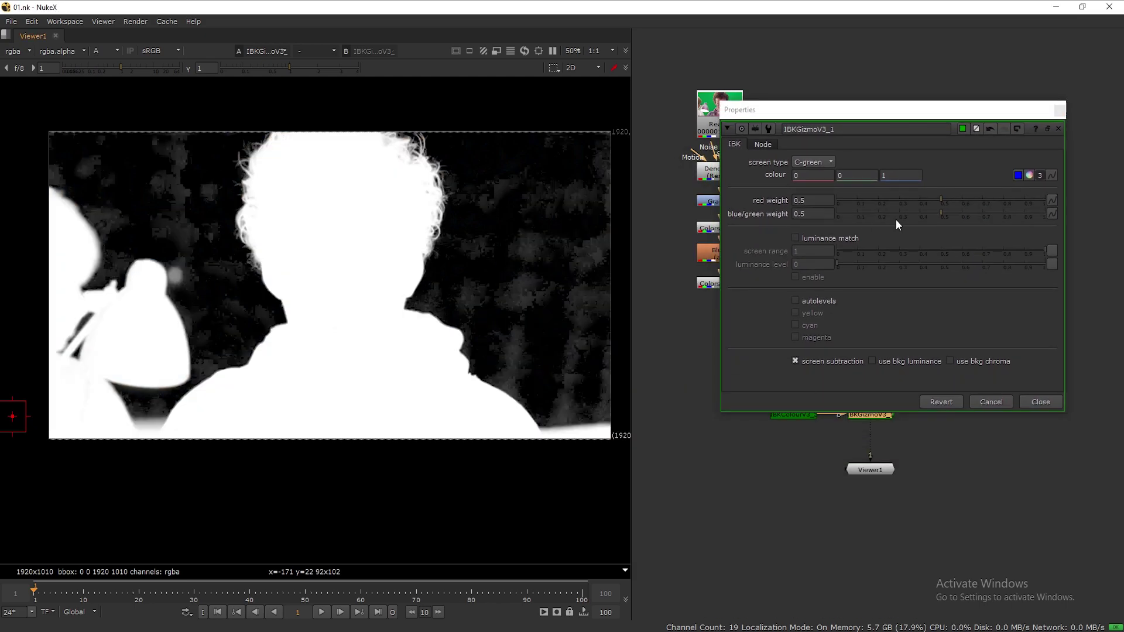
drag(941, 199, 1042, 198)
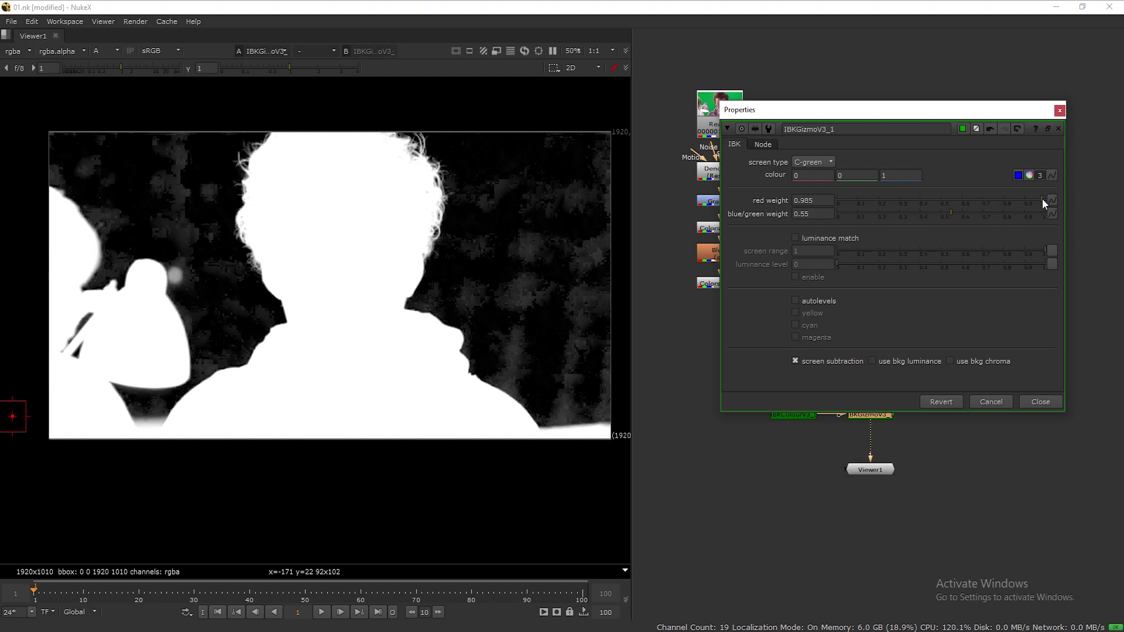
click(1039, 402)
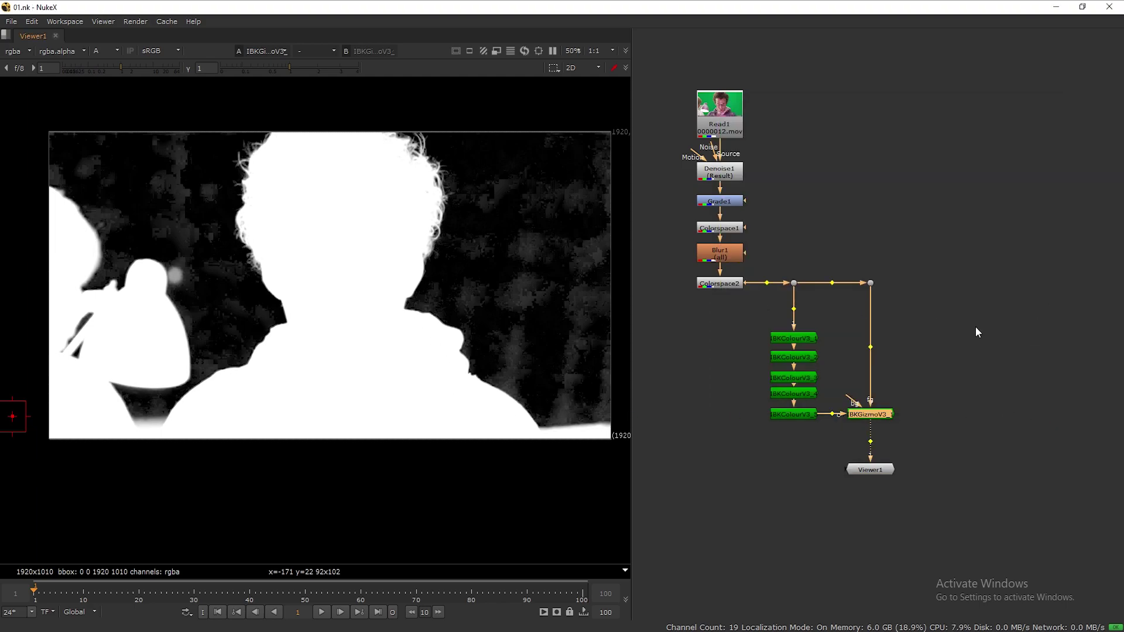
middle_drag(414, 318, 397, 315)
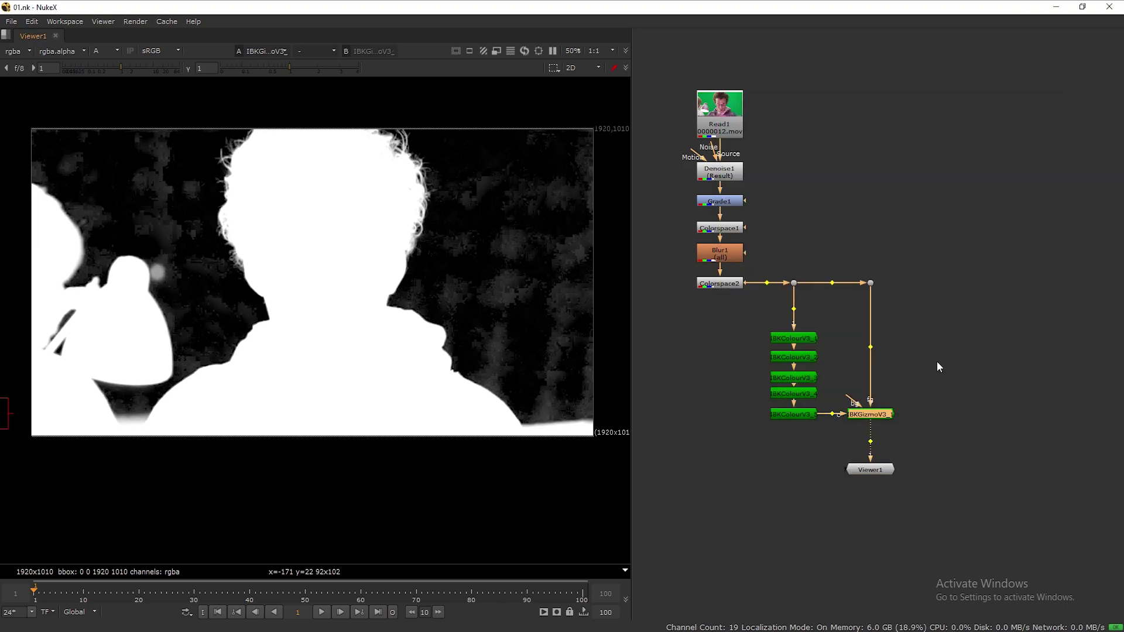
middle_drag(935, 358, 901, 369)
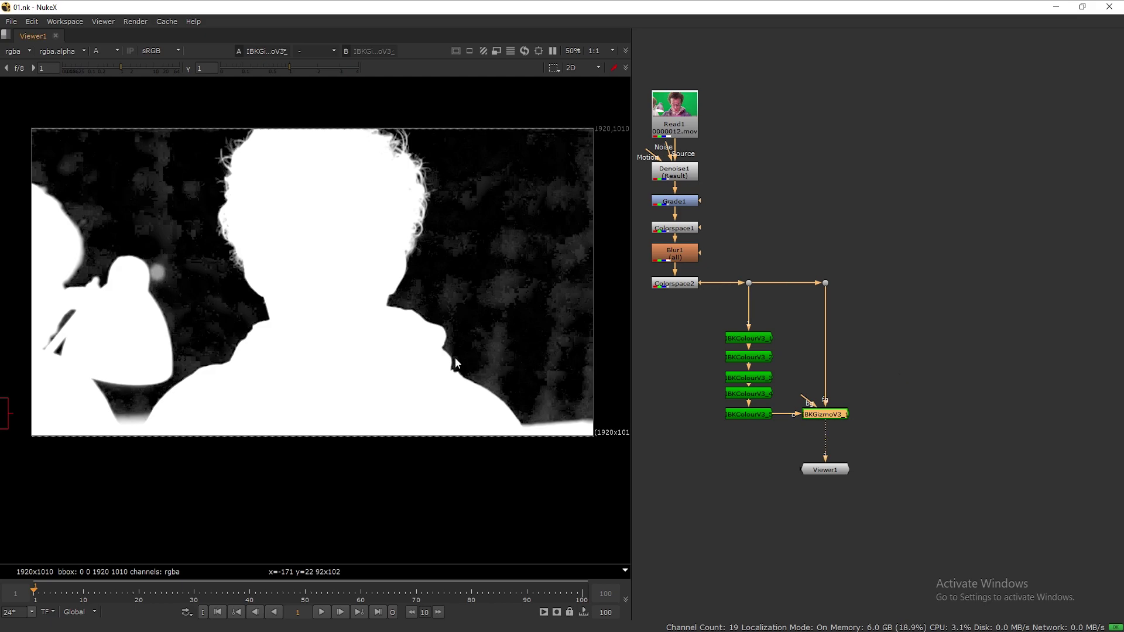
key(a)
Step: Add a Constant node in the empty space beside the keying nodes
middle_drag(933, 335, 936, 324)
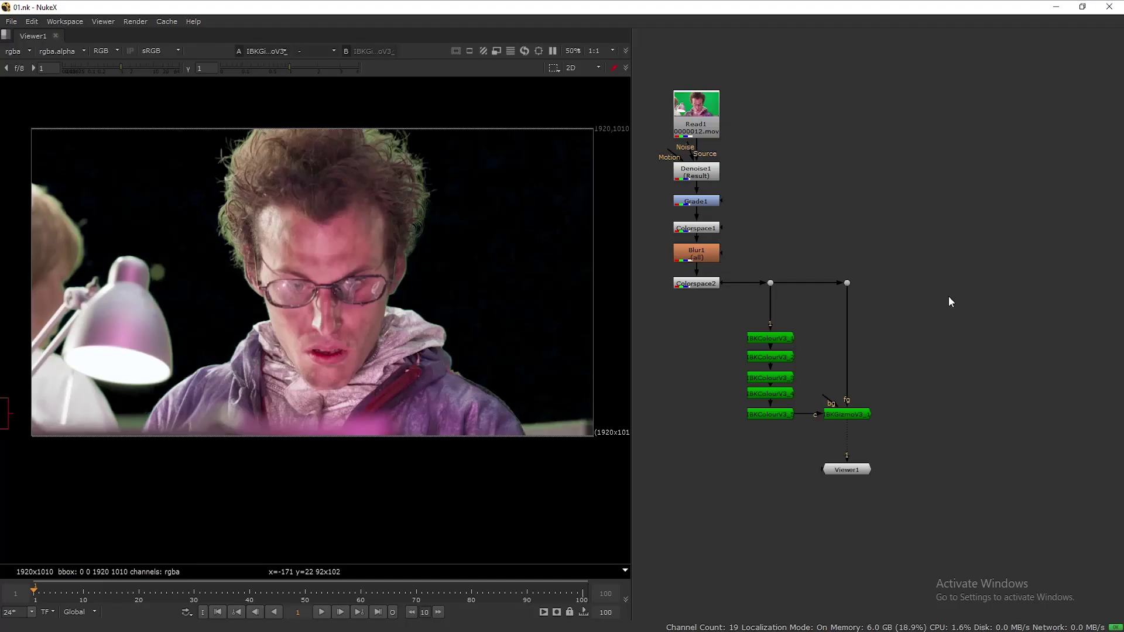
key(Tab)
text(con)
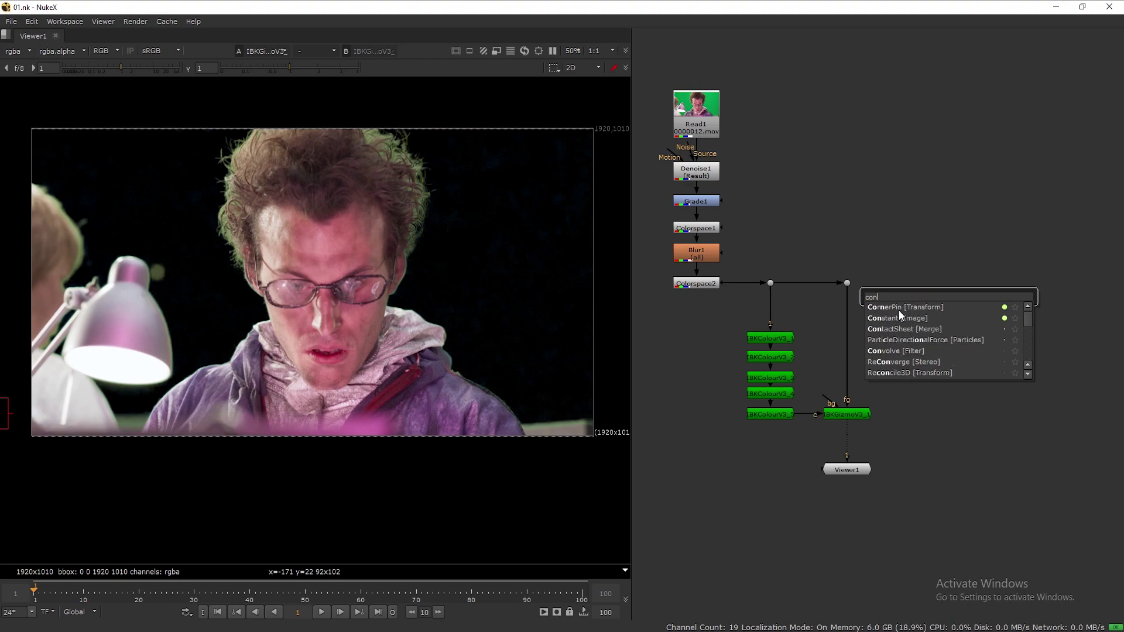
click(898, 318)
drag(762, 218, 936, 91)
Step: View Colorspace2 and set the Constant's color from a large sampled green area beside the man's head, and close its properties
click(705, 283)
key(1)
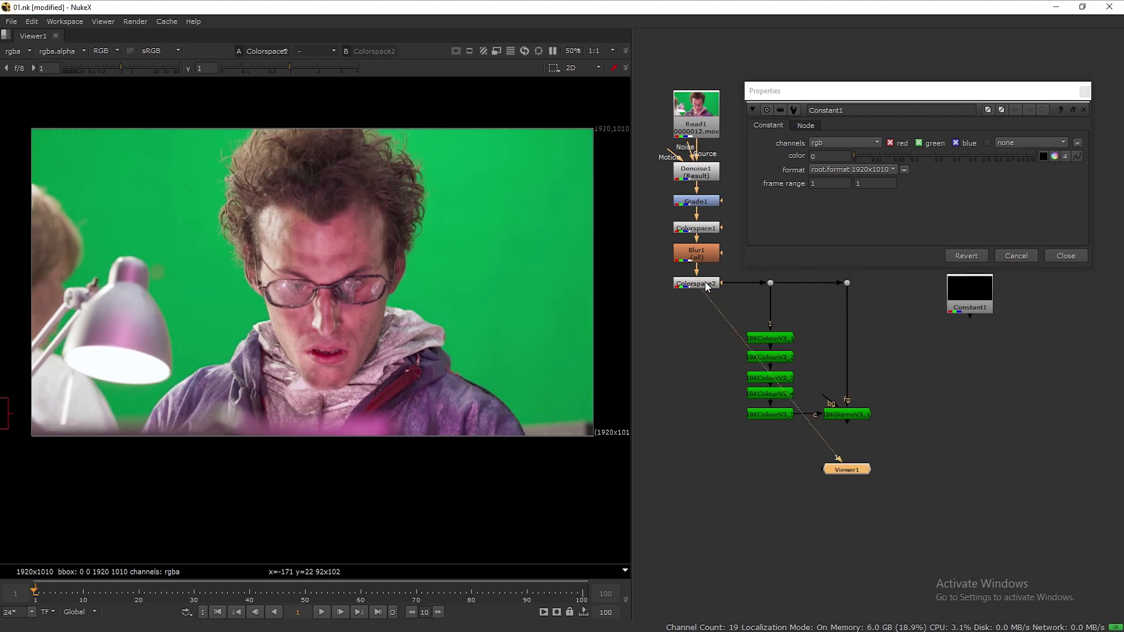
click(970, 288)
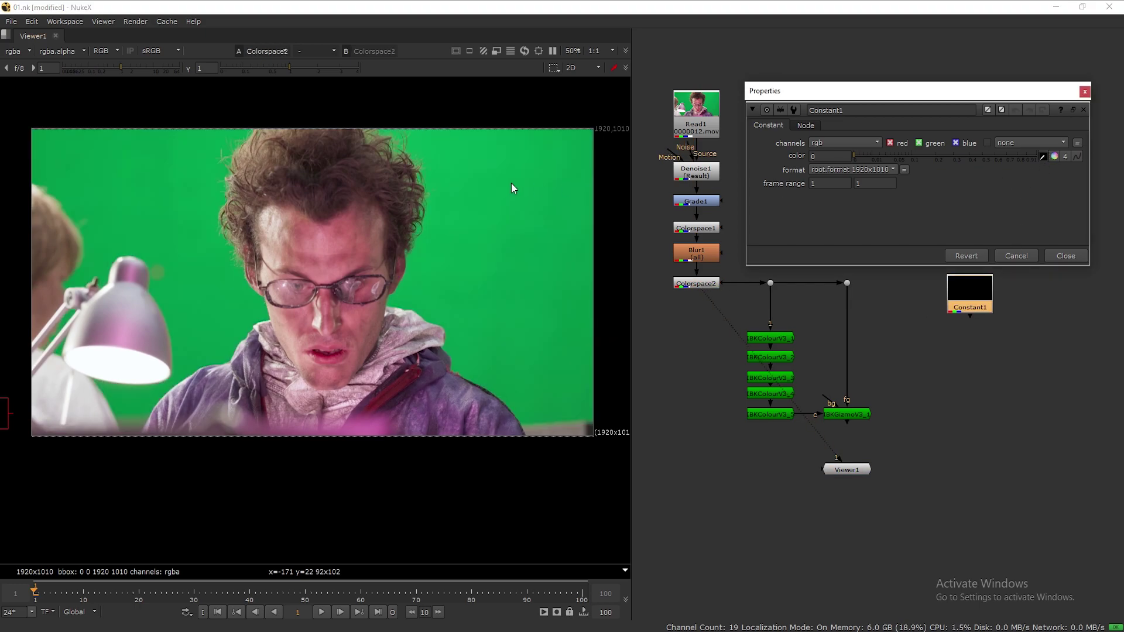
ctrl+shift+drag(476, 150, 573, 378)
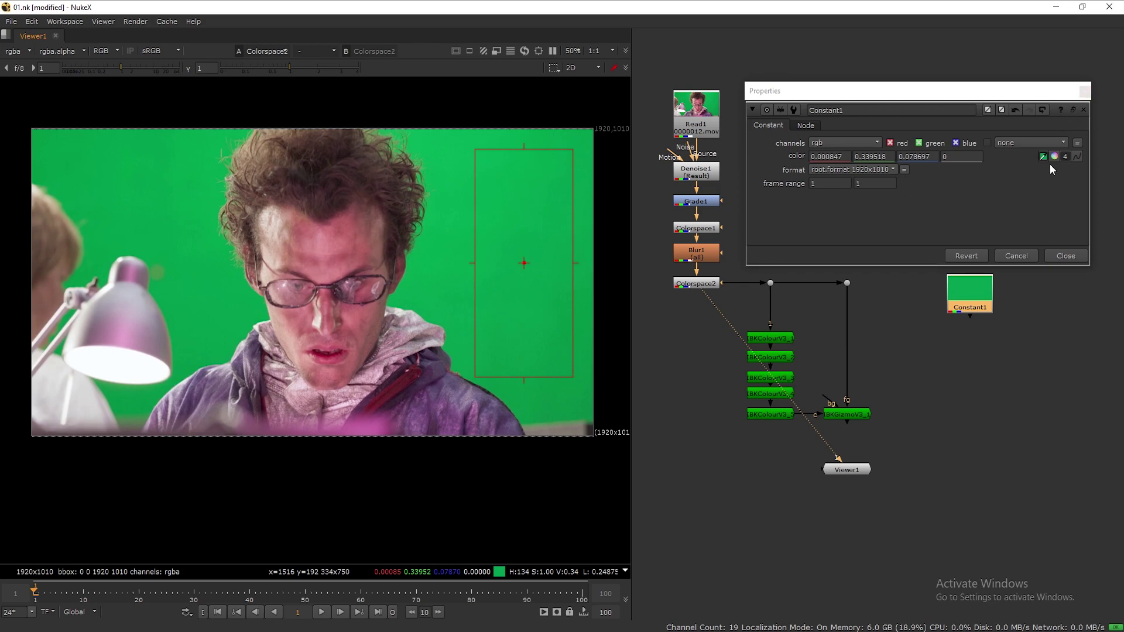
click(1083, 93)
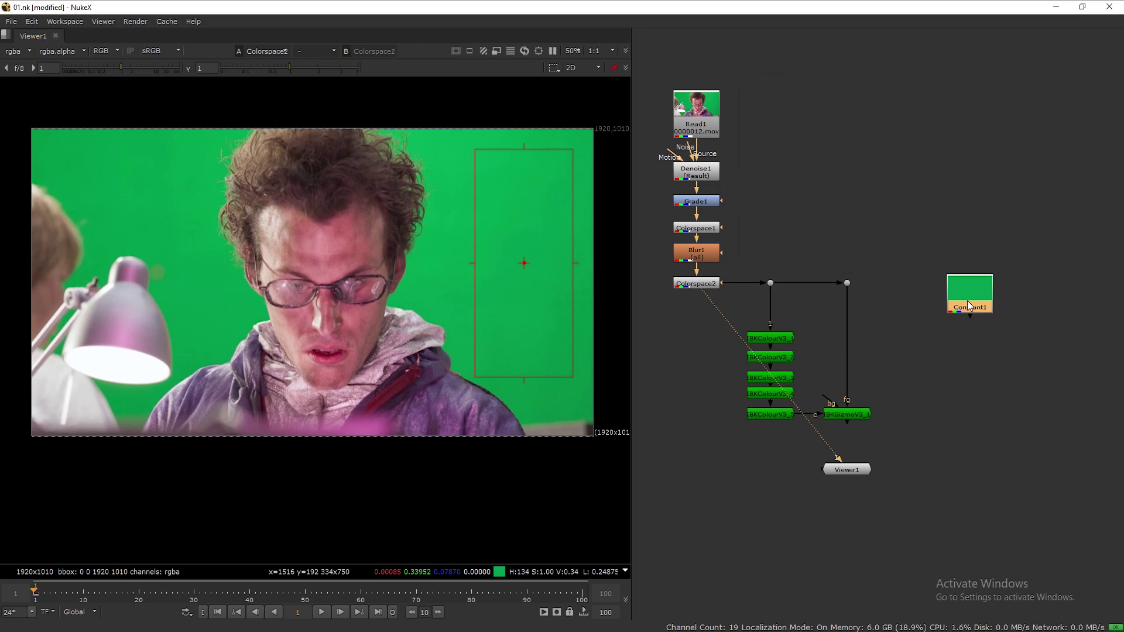
Step: Add a Merge below the Constant with the Constant as A and the fifth IBKColour node as B through a Dot, and view it
drag(969, 303, 969, 324)
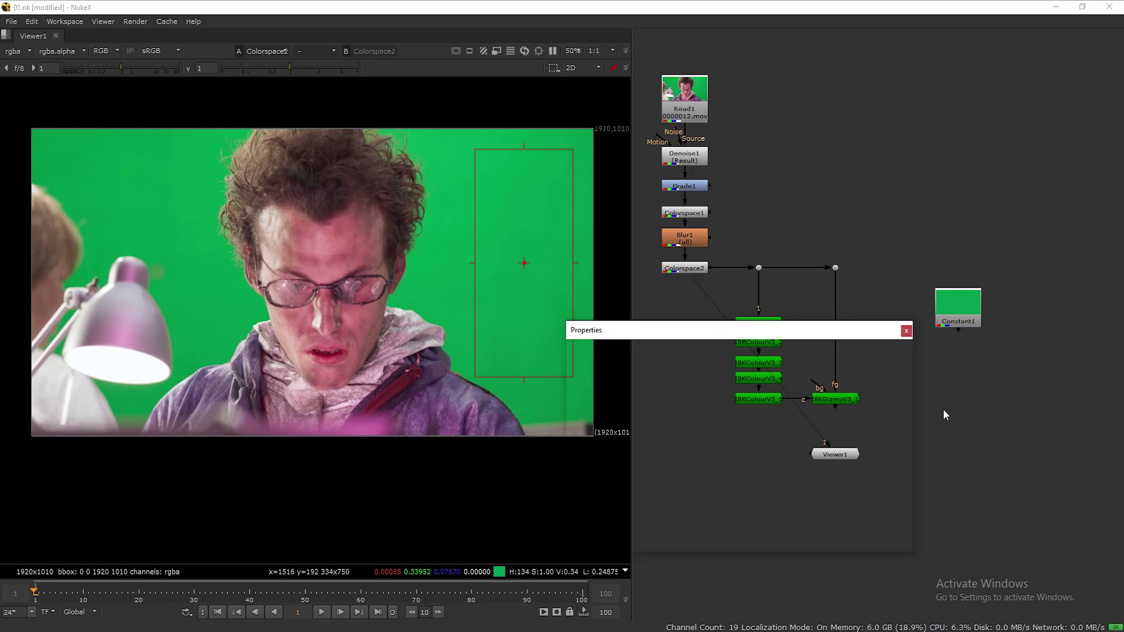
key(m)
drag(952, 416, 767, 403)
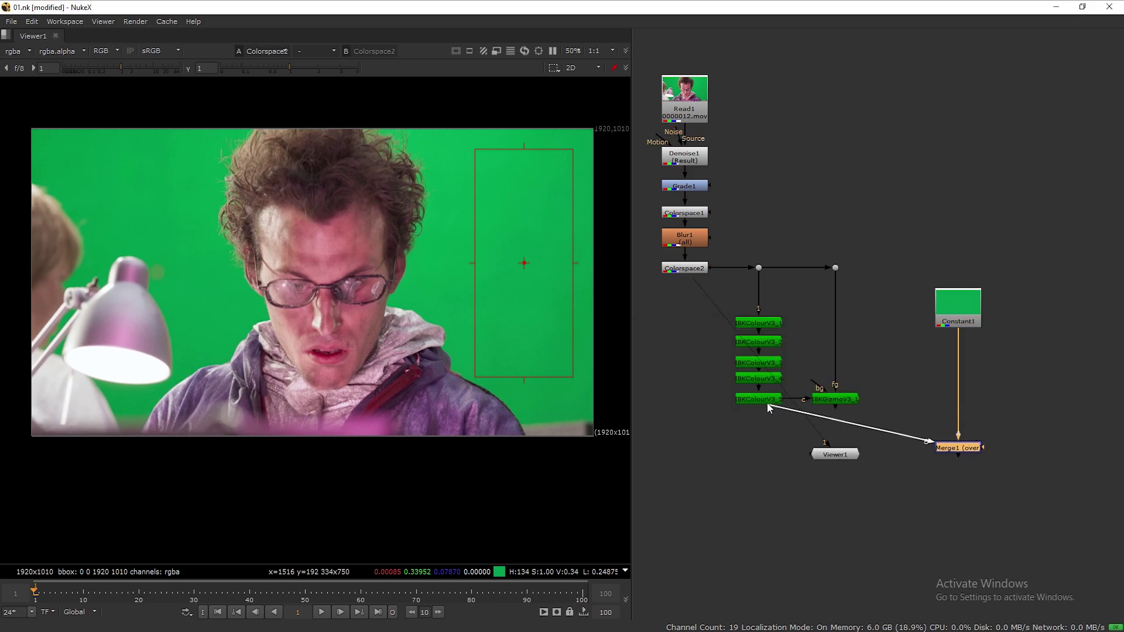
ctrl+drag(852, 427, 759, 440)
drag(704, 295, 948, 450)
drag(850, 457, 972, 512)
drag(758, 440, 758, 448)
click(968, 449)
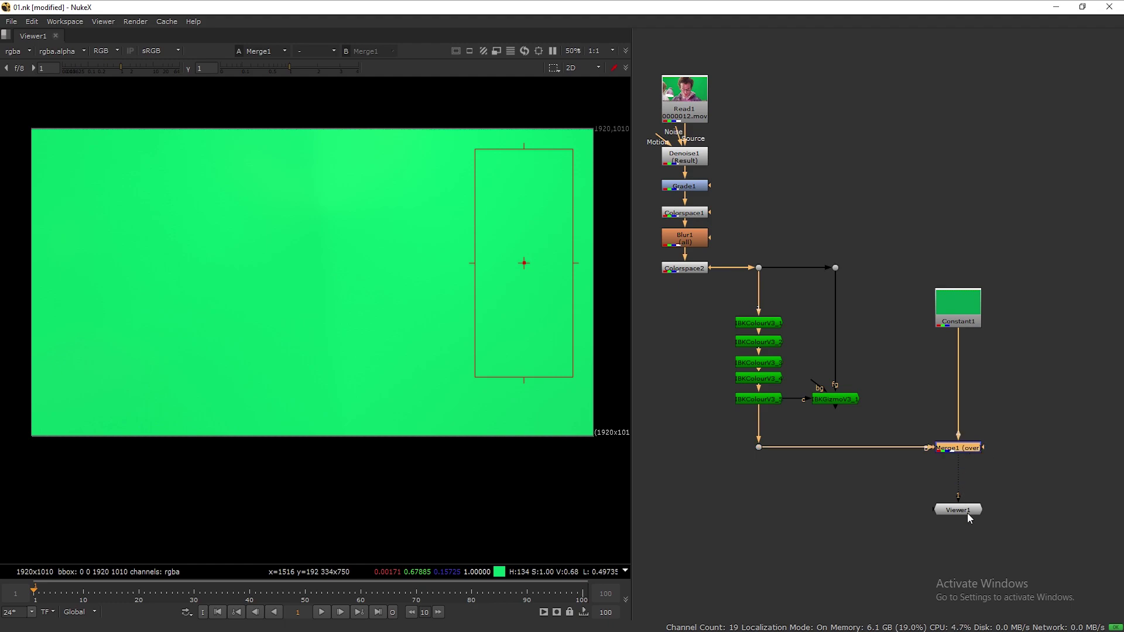
Step: Set the first Merge's operation to minus, close its properties, and move the sampling region off the image
double_click(967, 448)
click(649, 382)
click(654, 326)
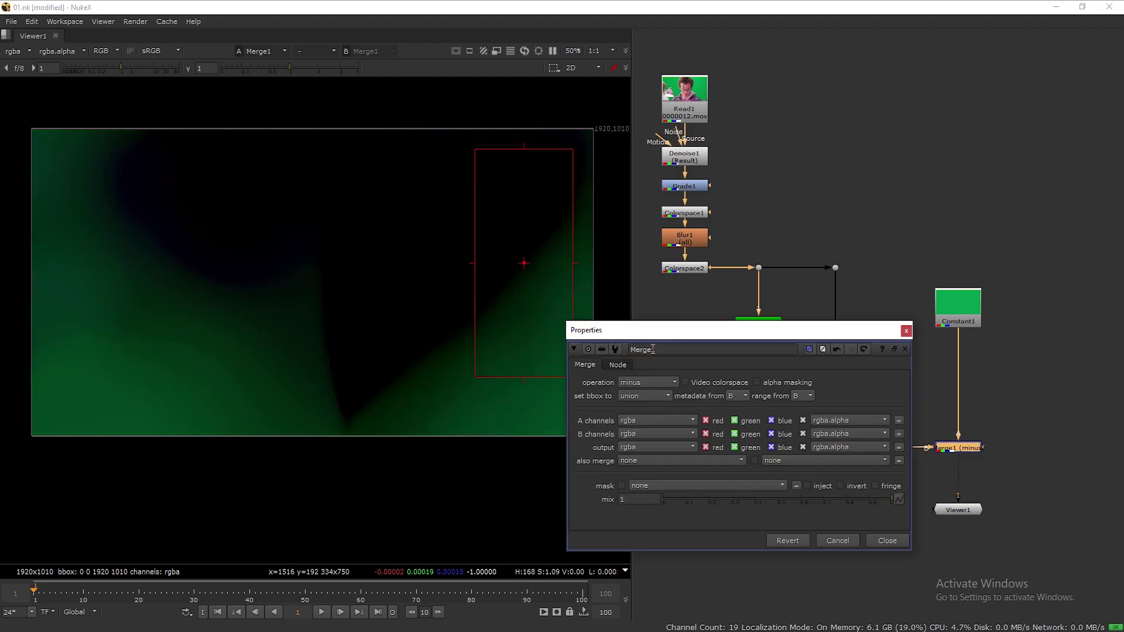
click(906, 331)
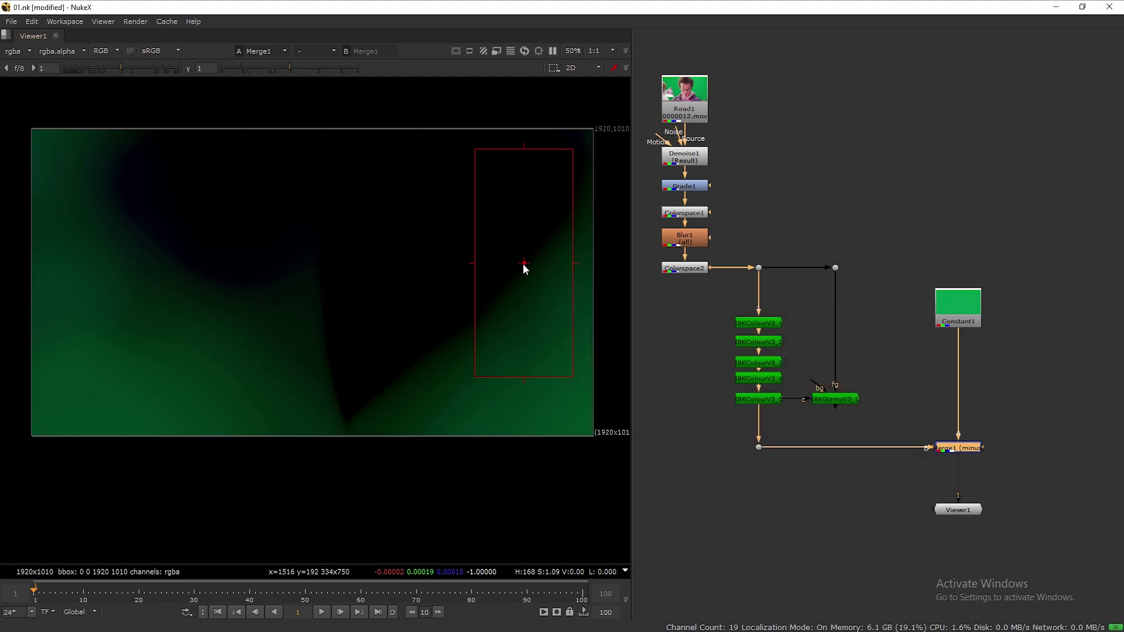
drag(524, 263, 681, 264)
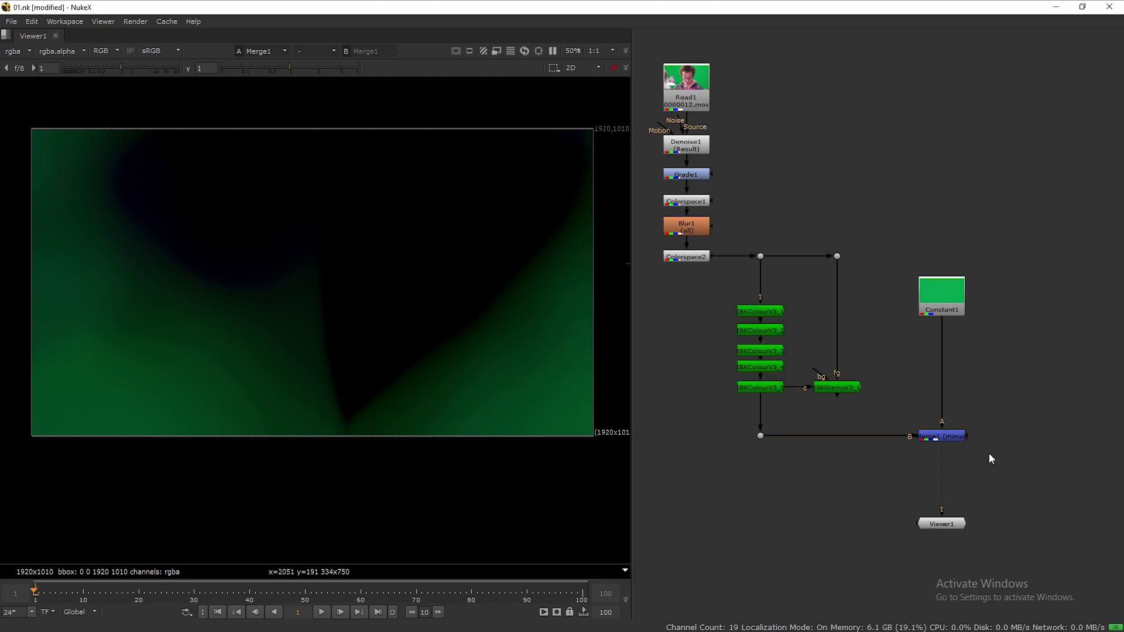
Step: Add a second Merge below the first, with the first Merge as A and the IBKGizmo as B through a Dot, and view it
key(m)
click(880, 429)
drag(1002, 444, 872, 480)
drag(839, 400, 840, 396)
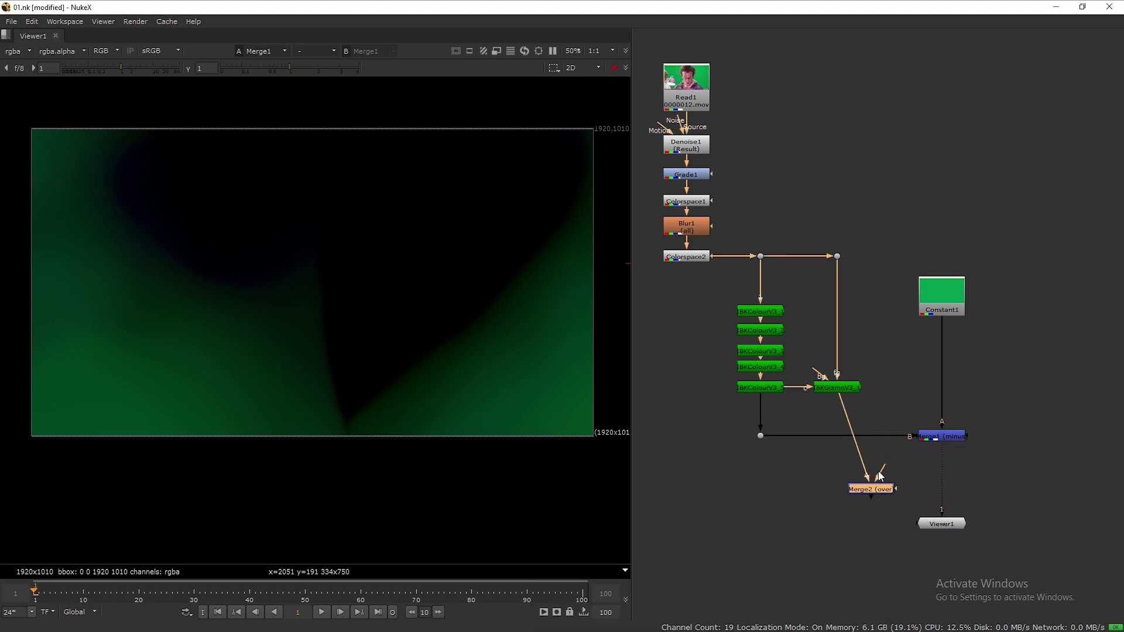
drag(882, 475, 936, 440)
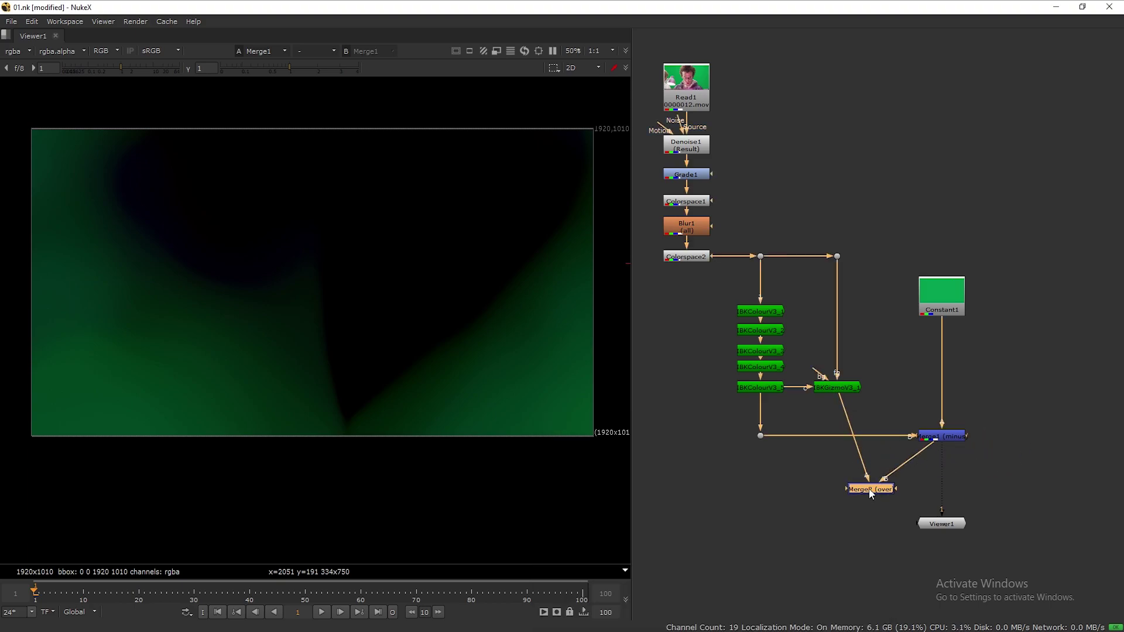
drag(906, 482, 941, 483)
ctrl+drag(889, 432, 842, 480)
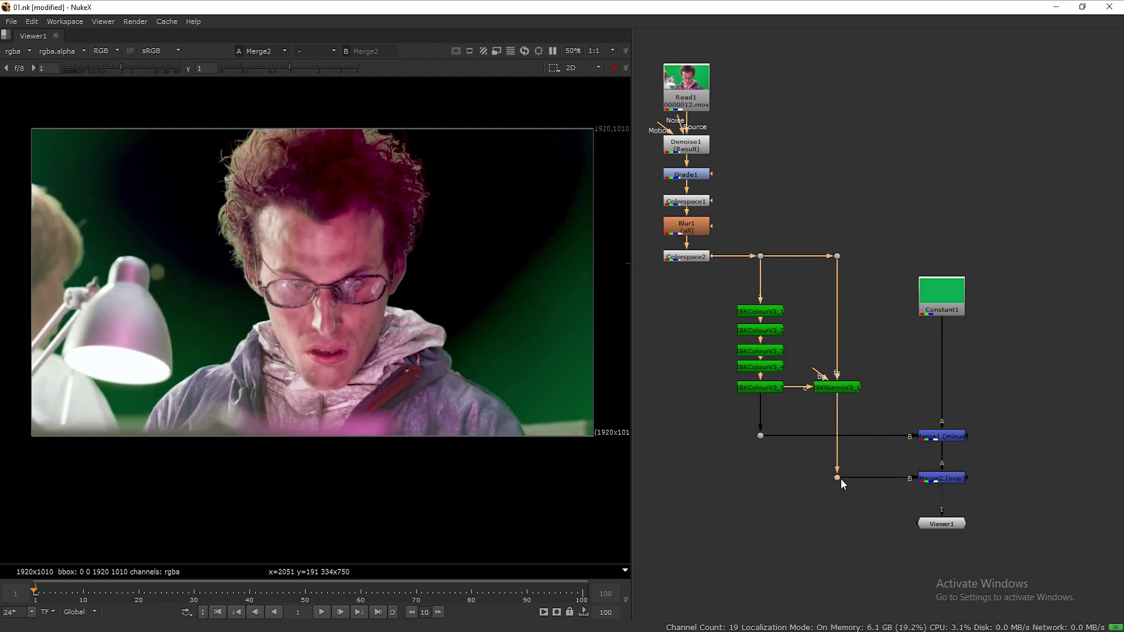
Step: Set the second Merge's operation to multiply and close its properties
double_click(949, 479)
click(637, 481)
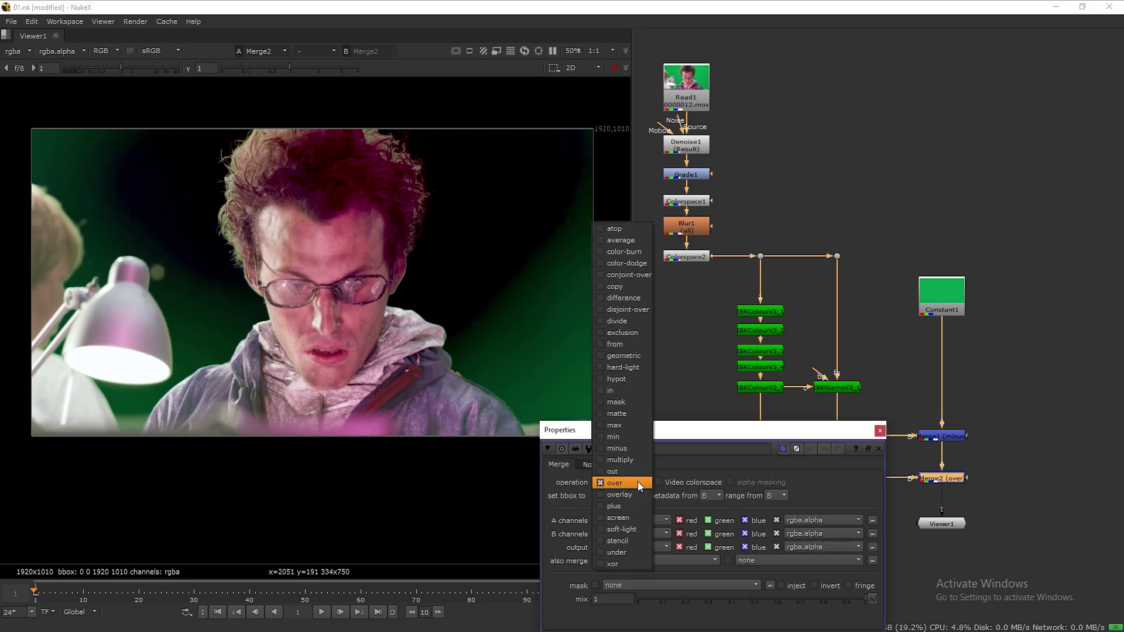
click(638, 459)
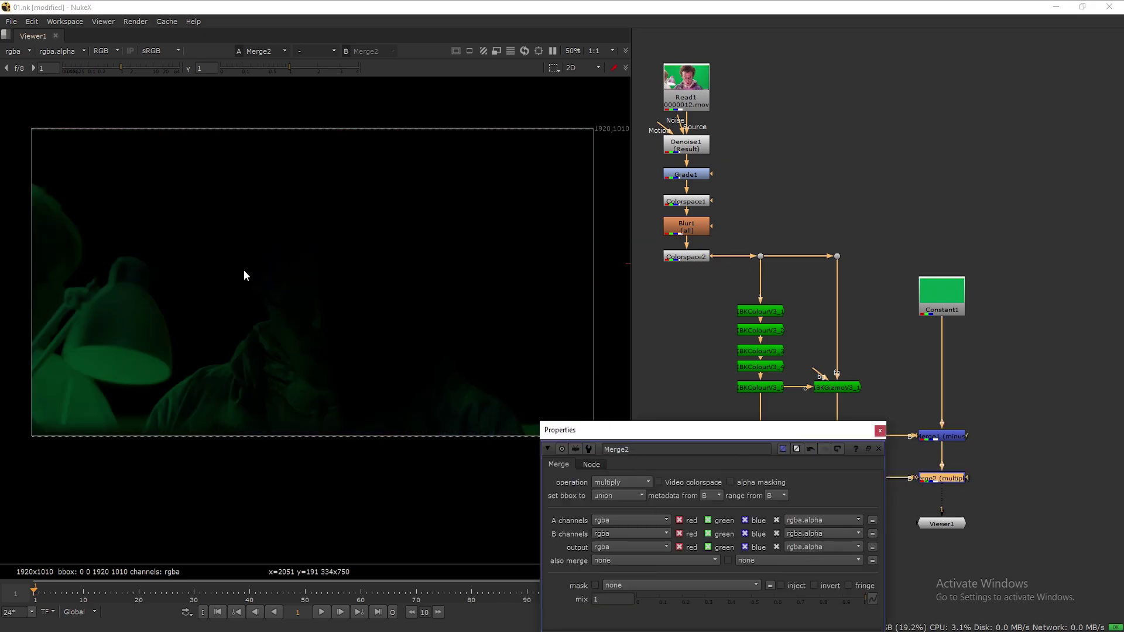
click(879, 430)
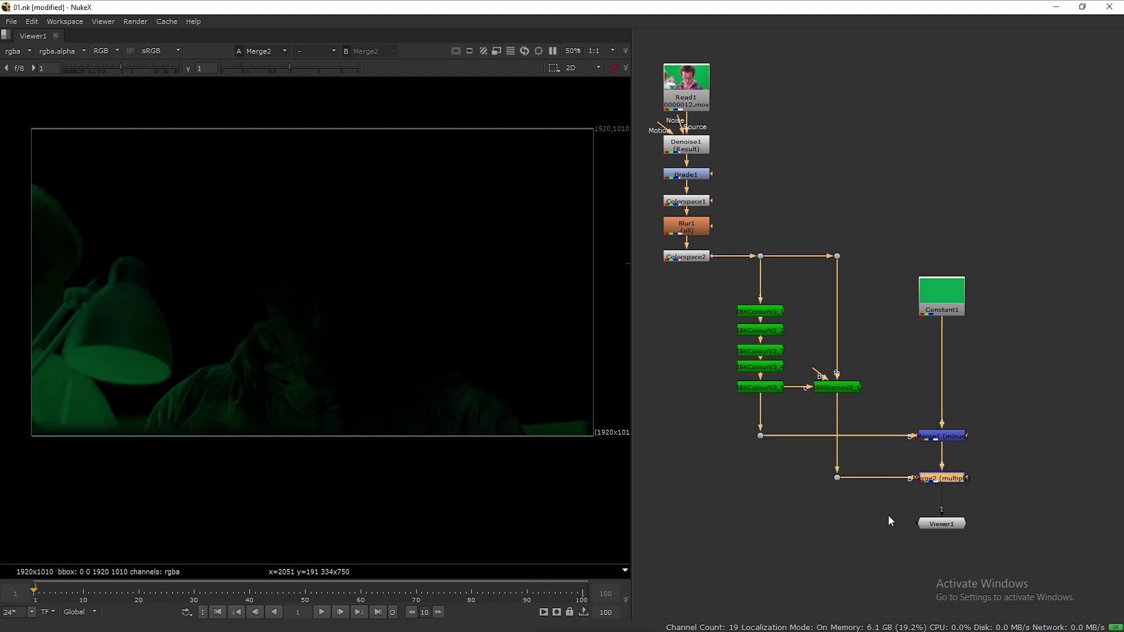
Step: Add a third Merge below the second, with the second Merge as A and Colorspace2 as B through a Dot, and view it
middle_drag(891, 519, 892, 490)
drag(940, 499, 943, 557)
key(m)
click(846, 448)
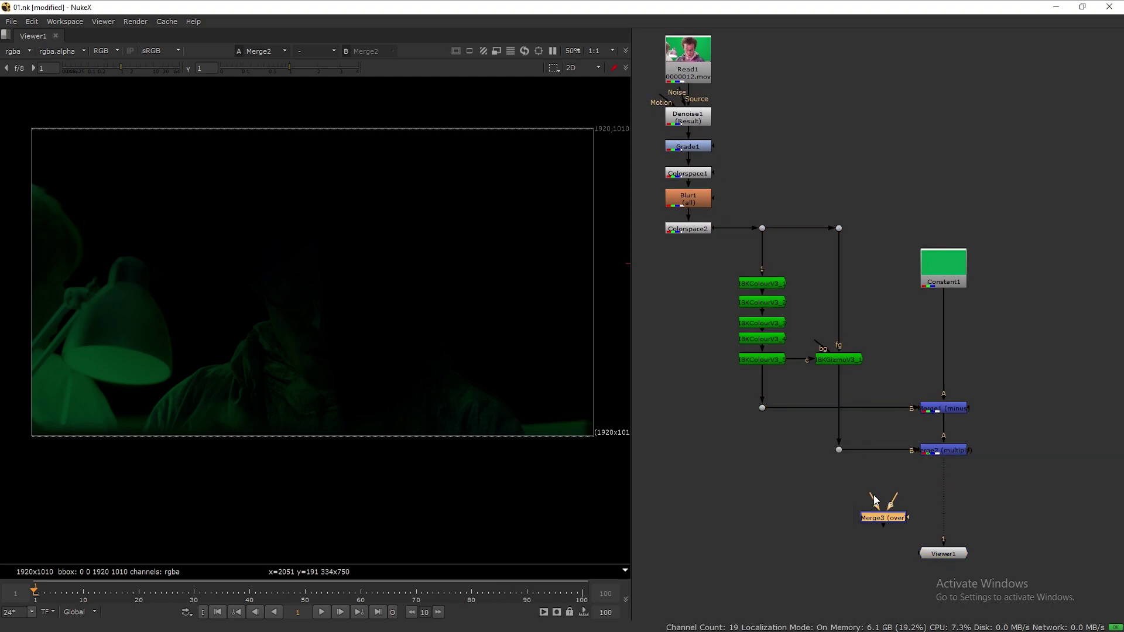
drag(872, 497, 953, 452)
drag(876, 505, 689, 230)
ctrl+drag(788, 378, 696, 512)
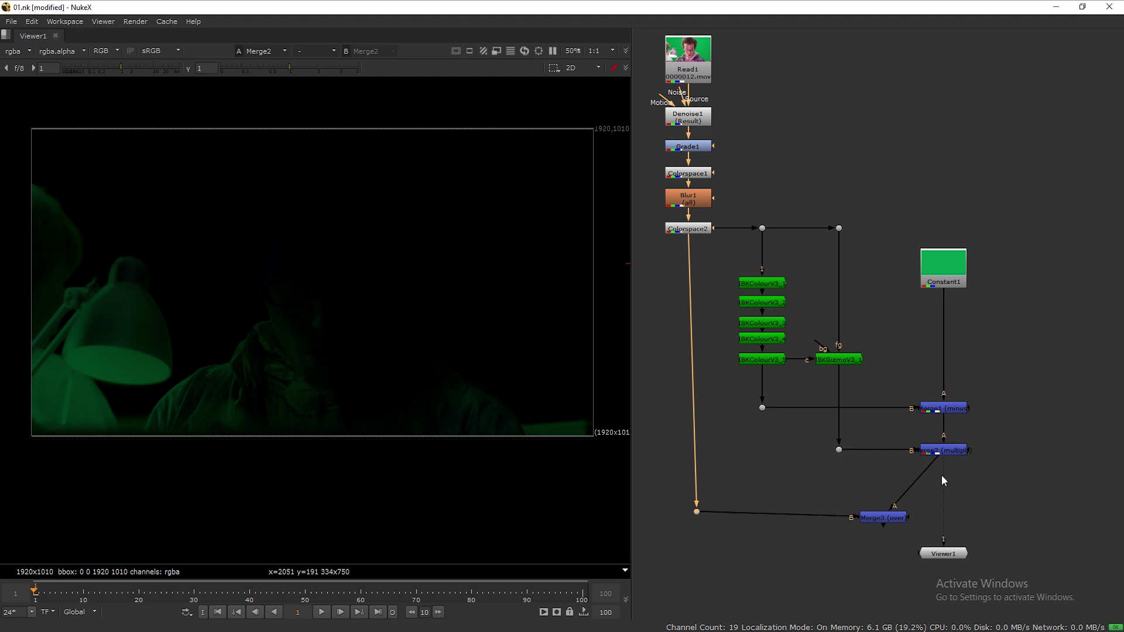
drag(916, 502, 953, 514)
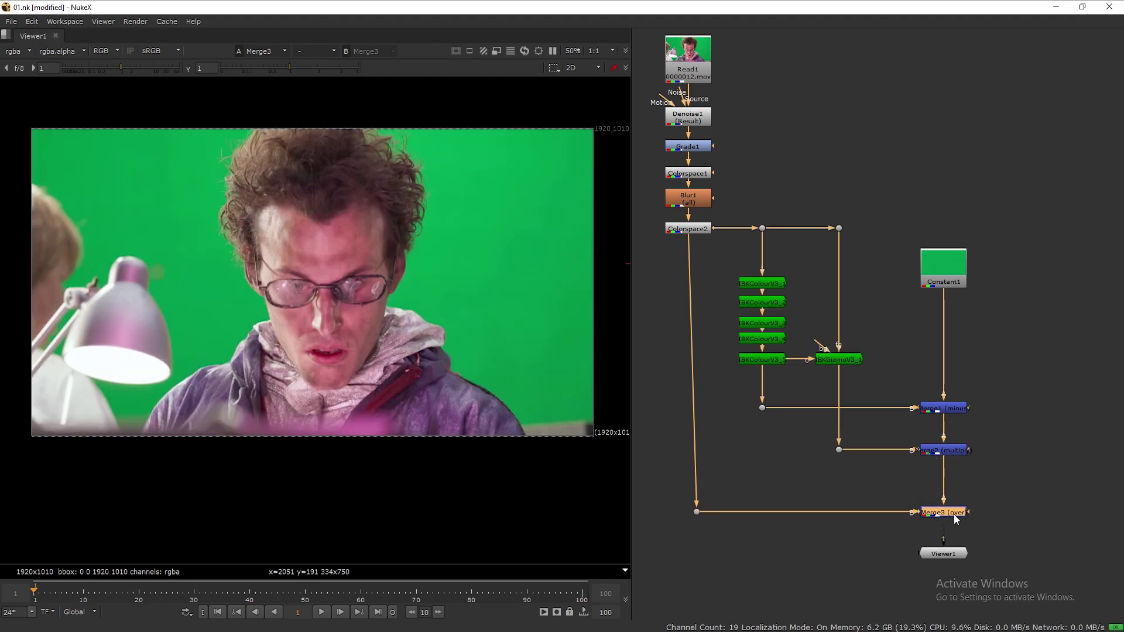
Step: Move the third Merge and its Dot up closer to the second Merge, keep them level, and save the script
drag(696, 512, 1034, 533)
drag(961, 519, 958, 496)
key(ctrl+s)
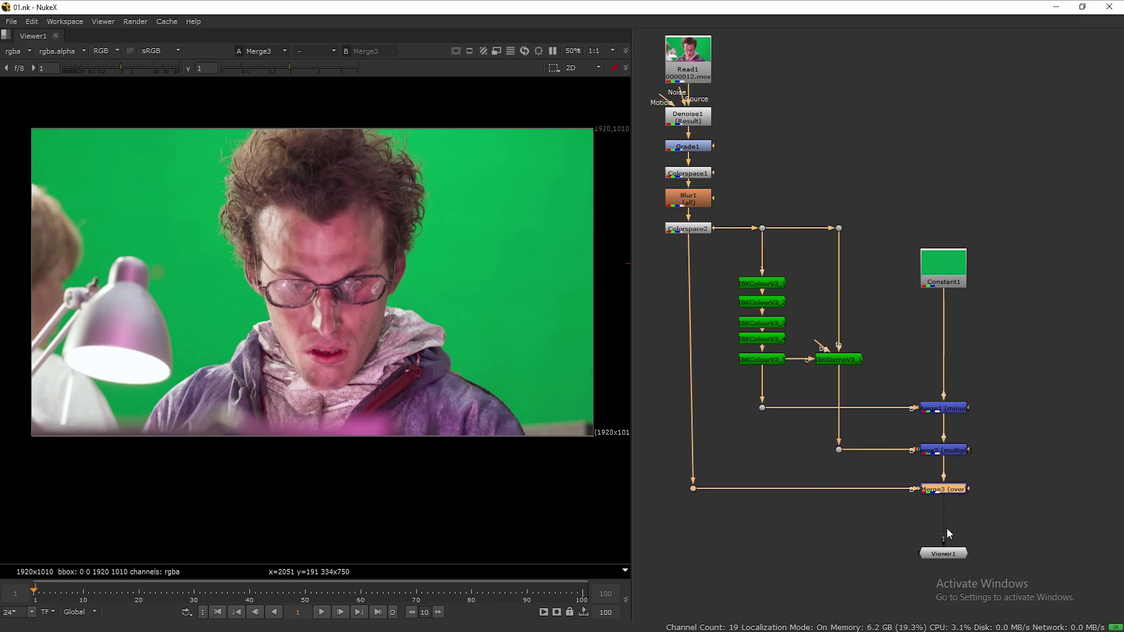
Step: Set the third Merge's operation to plus and close its properties
double_click(942, 489)
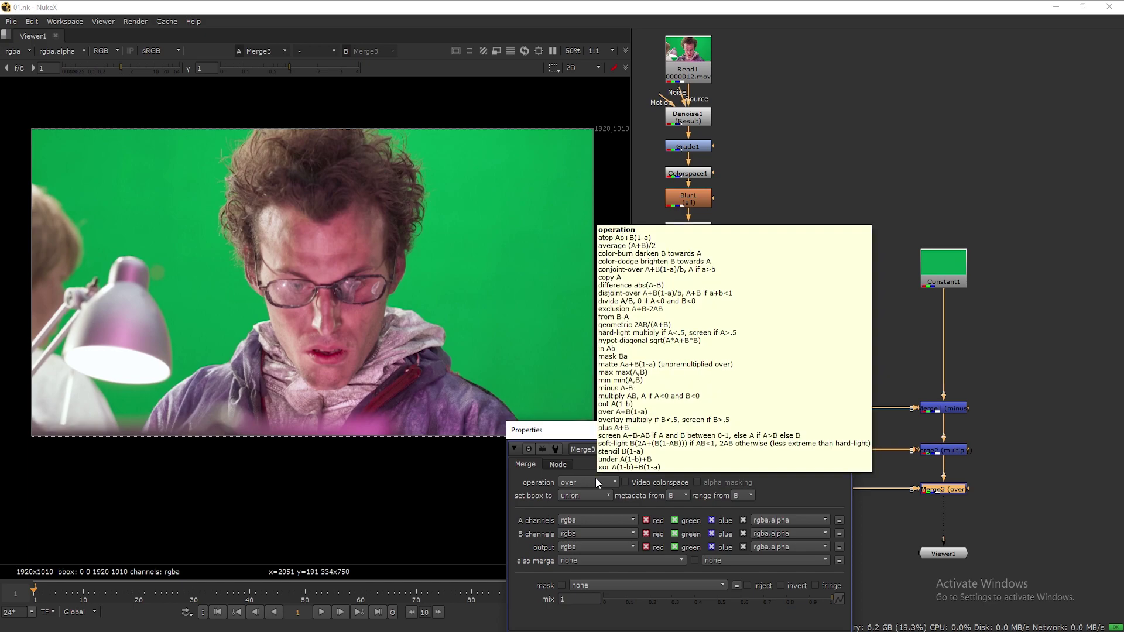
click(596, 481)
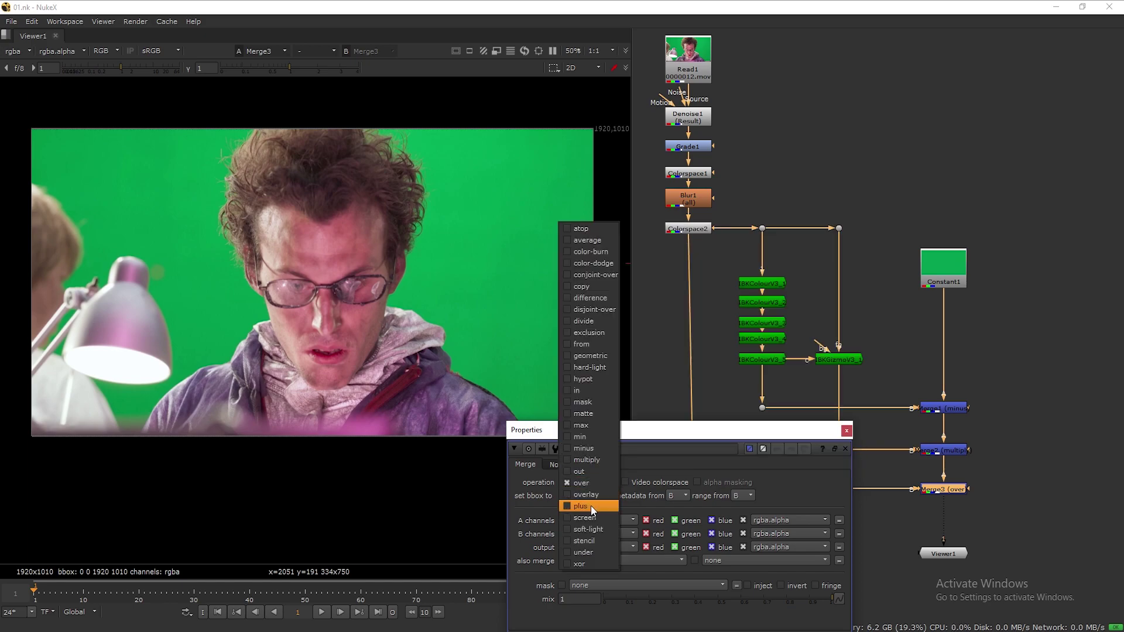
click(591, 506)
click(846, 431)
Step: Enclose the whole node tree from Read1 to the third Merge in a Backdrop and move the Viewer node further below it
scroll(938, 458, down, 2)
middle_drag(947, 471, 898, 419)
scroll(898, 418, up, 1)
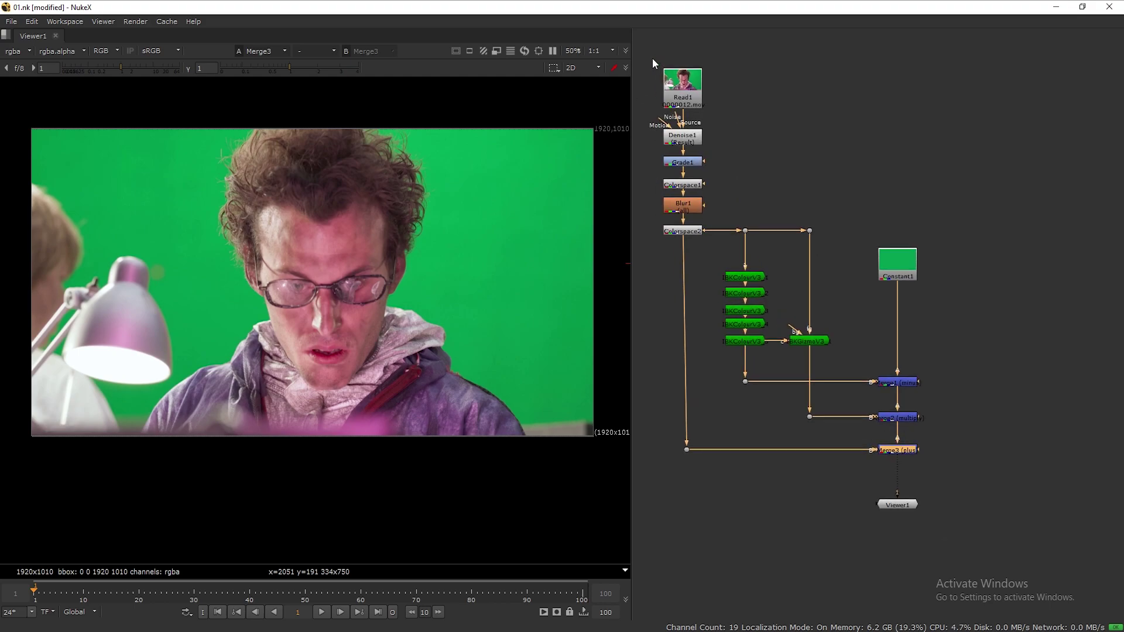
drag(641, 39, 986, 482)
key(Tab)
text(b)
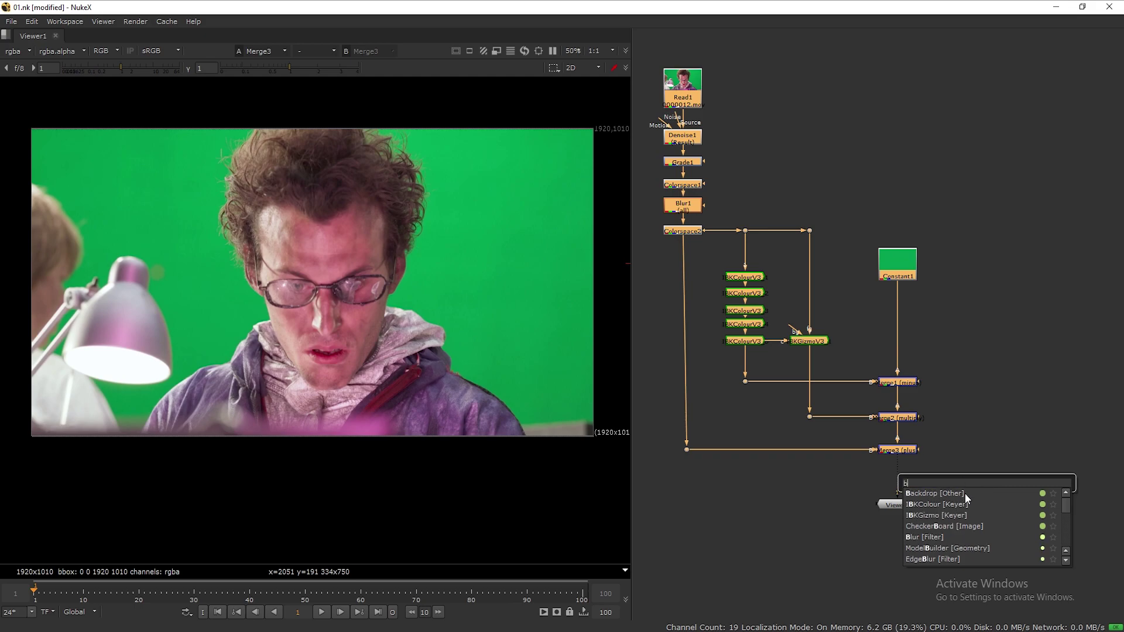
click(955, 493)
click(762, 63)
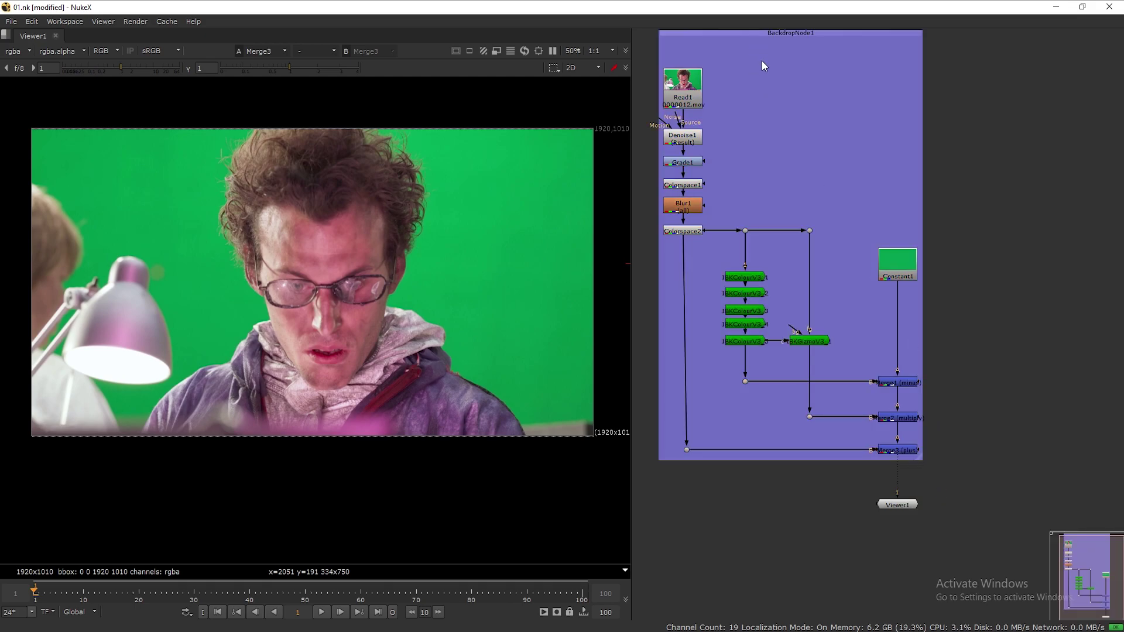
drag(908, 507, 909, 525)
click(824, 69)
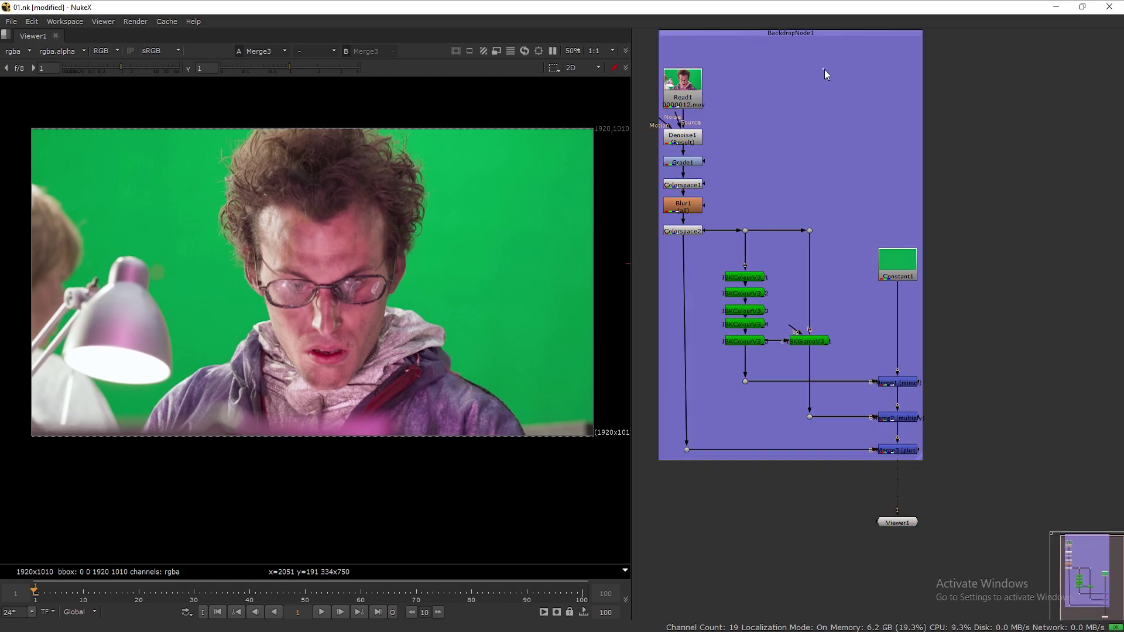
Step: Label the backdrop "pre process", close its properties and save the script
double_click(812, 33)
text(prepro)
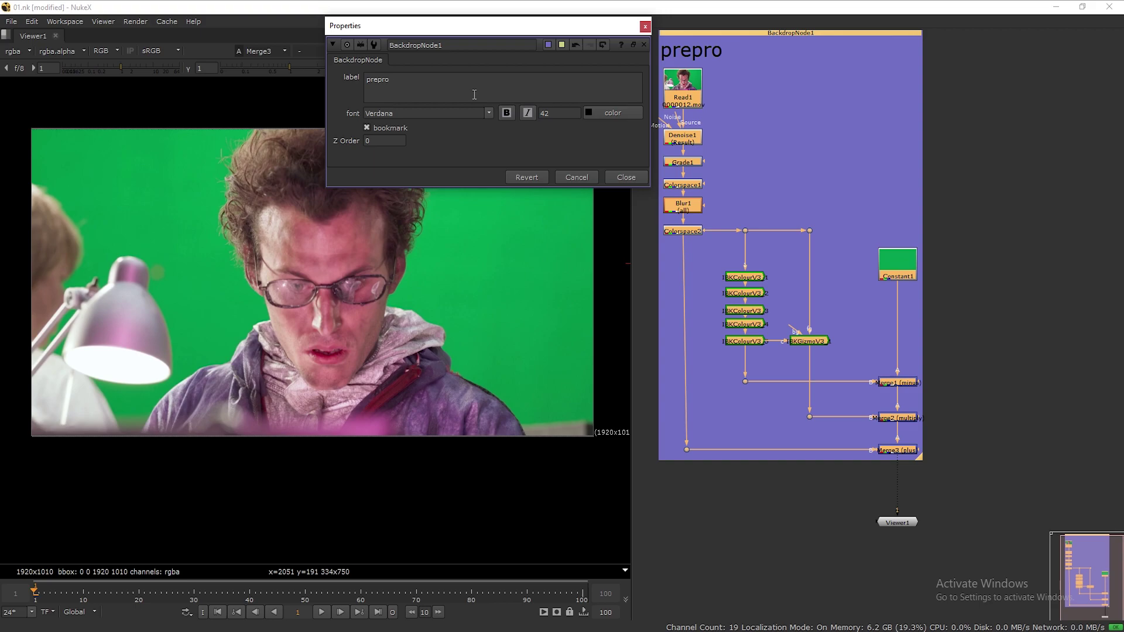
key(BackSpace)
key(BackSpace)
click(588, 175)
click(939, 373)
key(ctrl+s)
Step: Move the Viewer node slightly lower and add a Keylight node outside the backdrop, beside the Merge nodes
drag(855, 519, 853, 536)
click(913, 440)
key(Tab)
text(k)
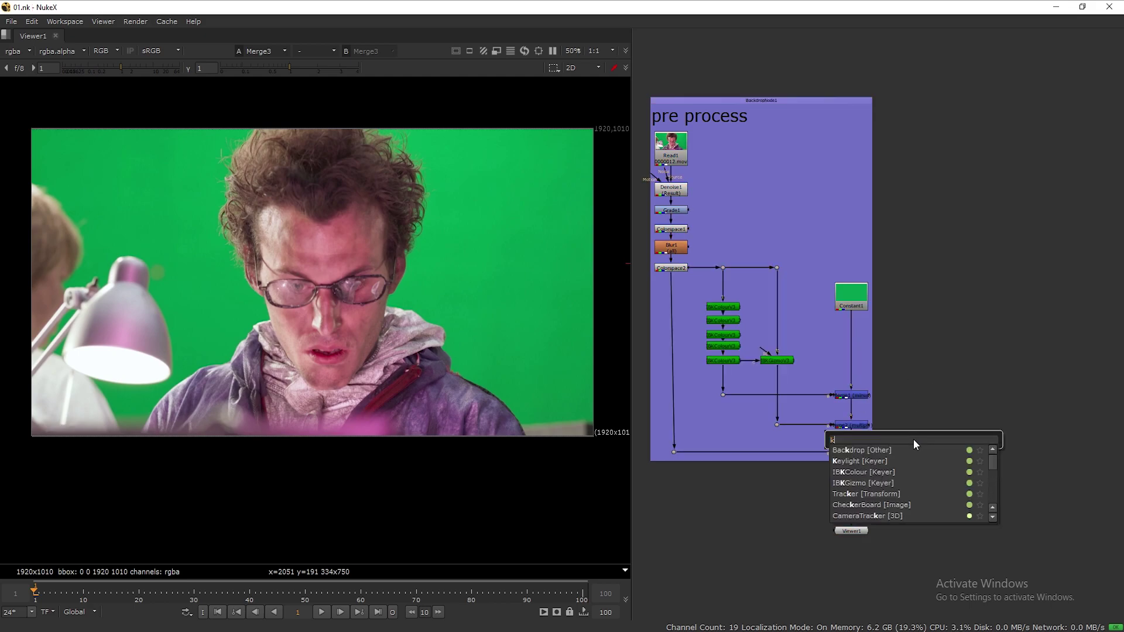
click(856, 460)
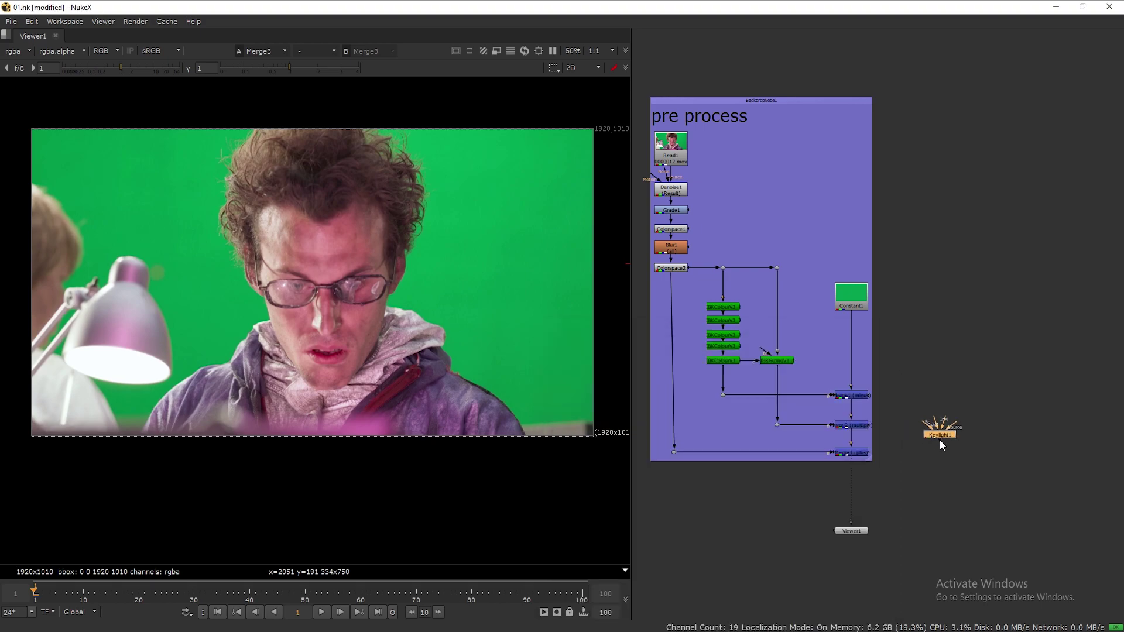
Step: Connect Keylight's Source to the third Merge, level the two nodes, and connect the Viewer below Keylight
scroll(884, 429, up, 2)
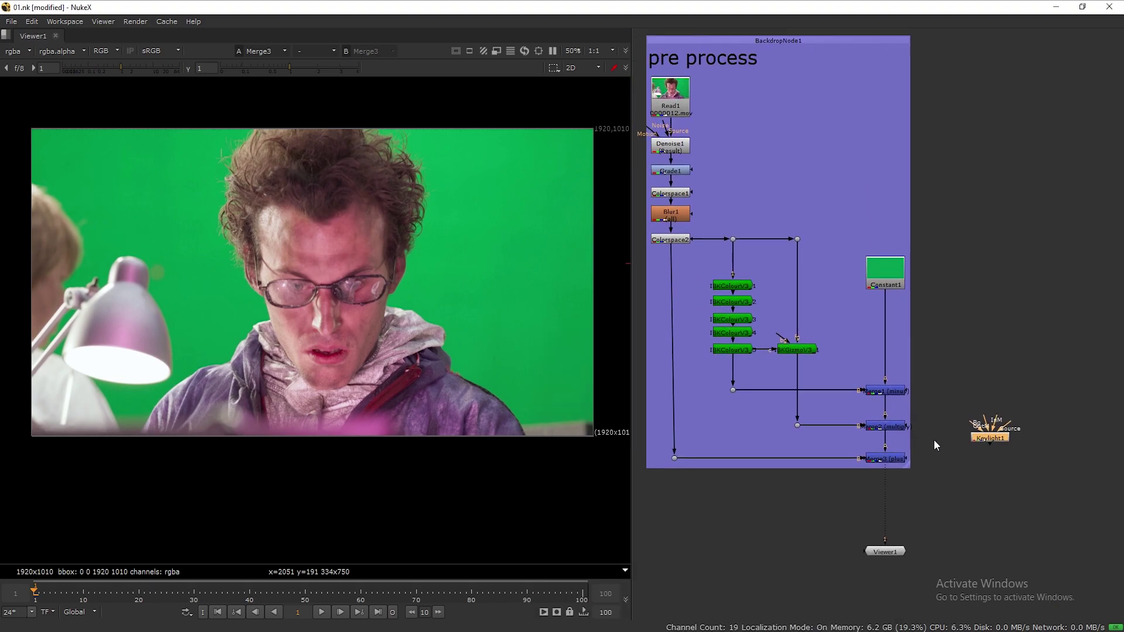
drag(918, 462, 906, 460)
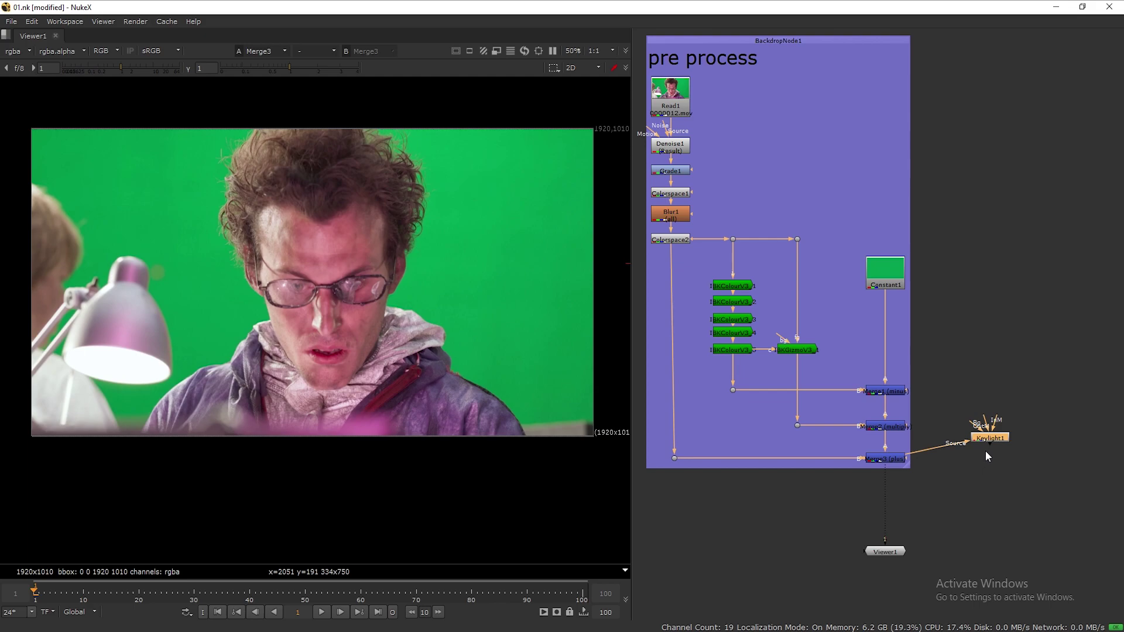
drag(986, 440, 991, 461)
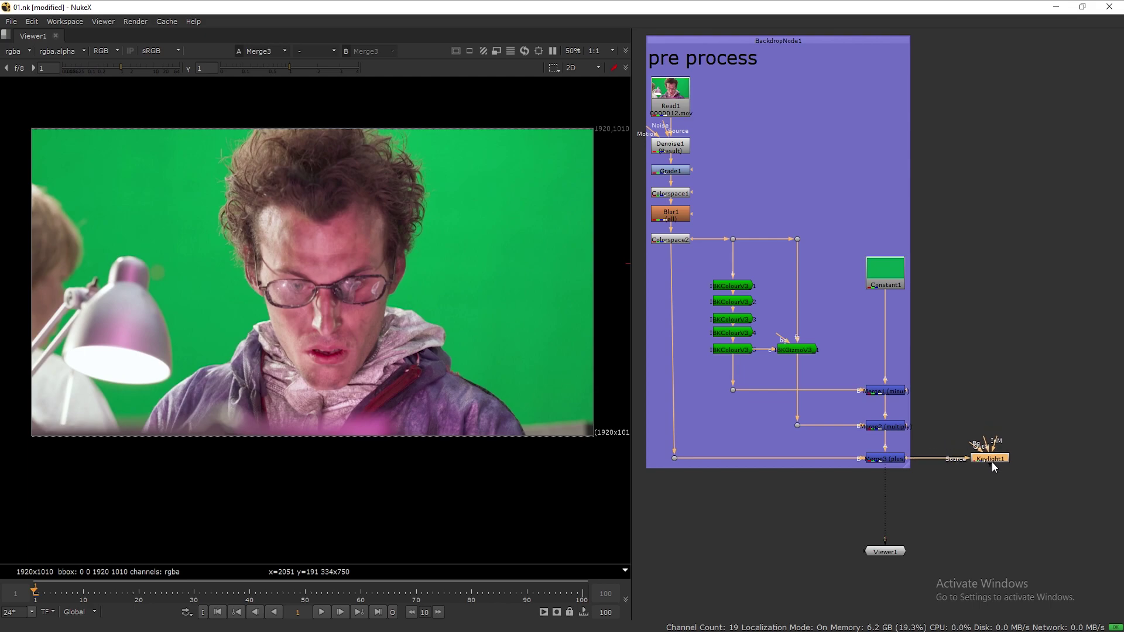
drag(960, 410, 956, 445)
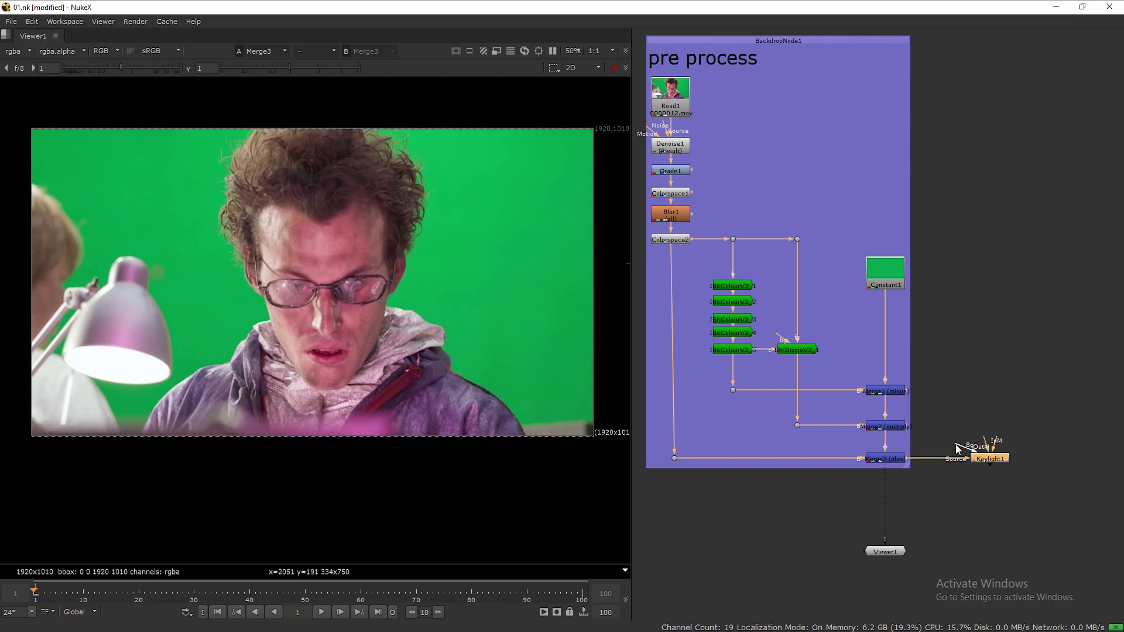
drag(884, 527, 974, 481)
drag(901, 548, 988, 538)
Step: Sample Keylight's Screen Colour from a small area of the green screen beside the man's ear
double_click(989, 458)
drag(789, 339, 902, 237)
scroll(454, 265, up, 8)
right_click(469, 378)
scroll(455, 319, up, 2)
click(954, 312)
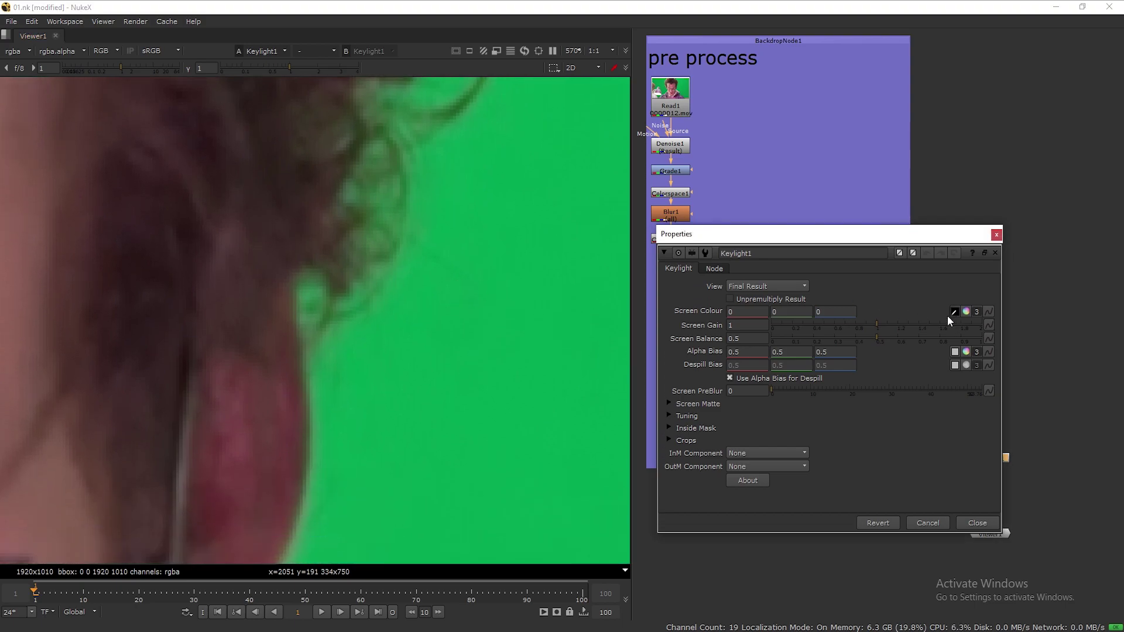
ctrl+shift+drag(352, 356, 377, 390)
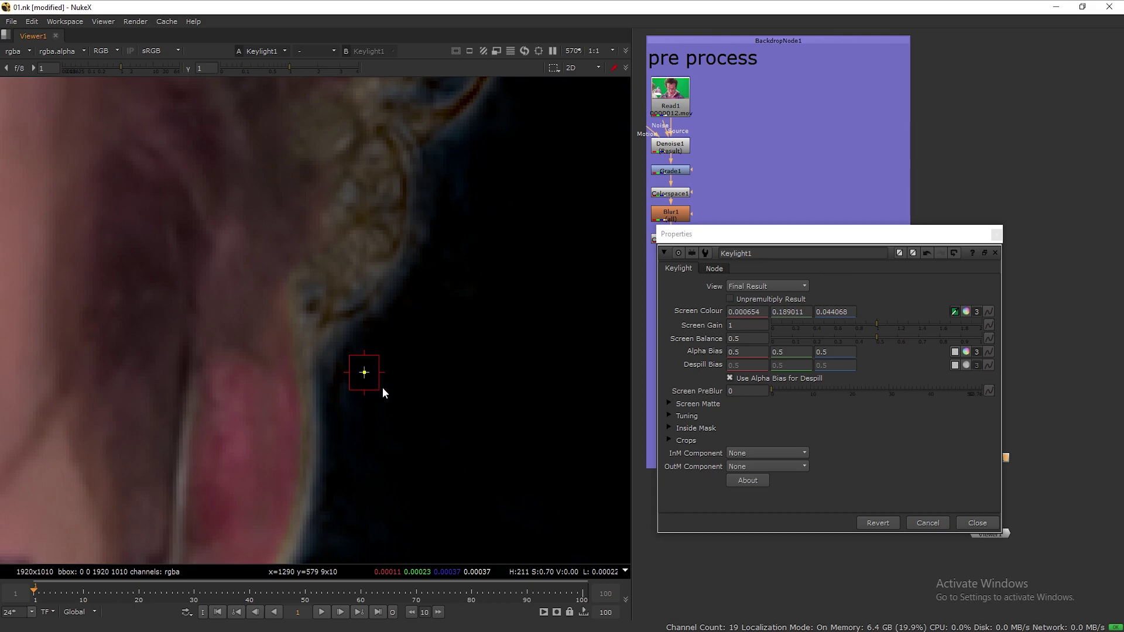
Step: View the key's alpha channel for the full frame and set Keylight's Screen Gain to 1.02
key(a)
key(a)
click(997, 246)
scroll(356, 332, down, 10)
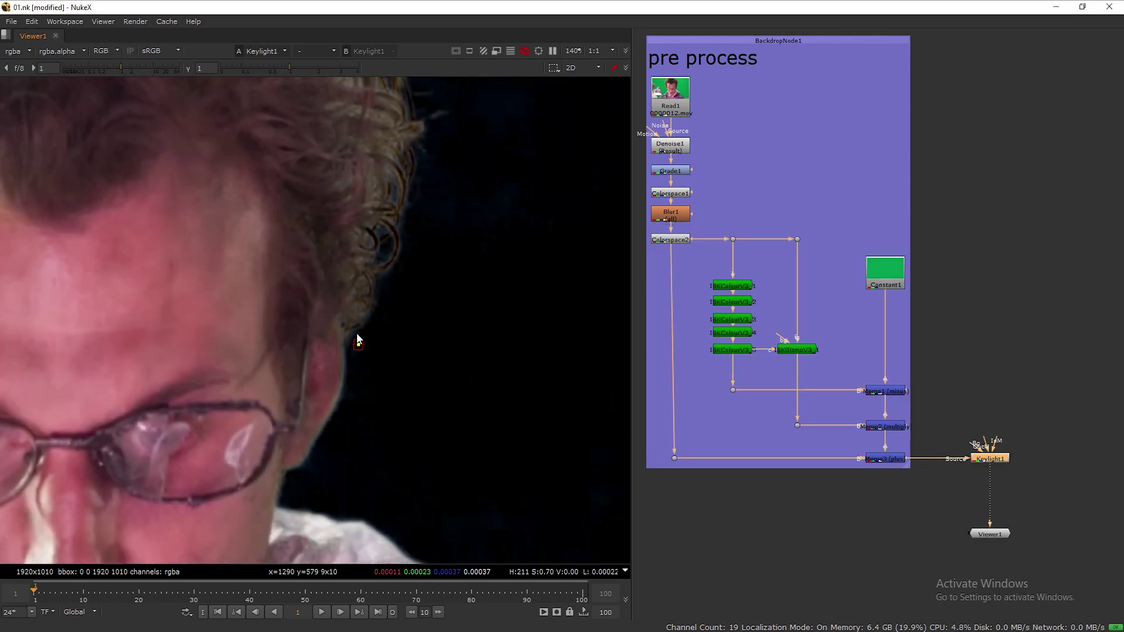
middle_drag(480, 401, 391, 250)
key(a)
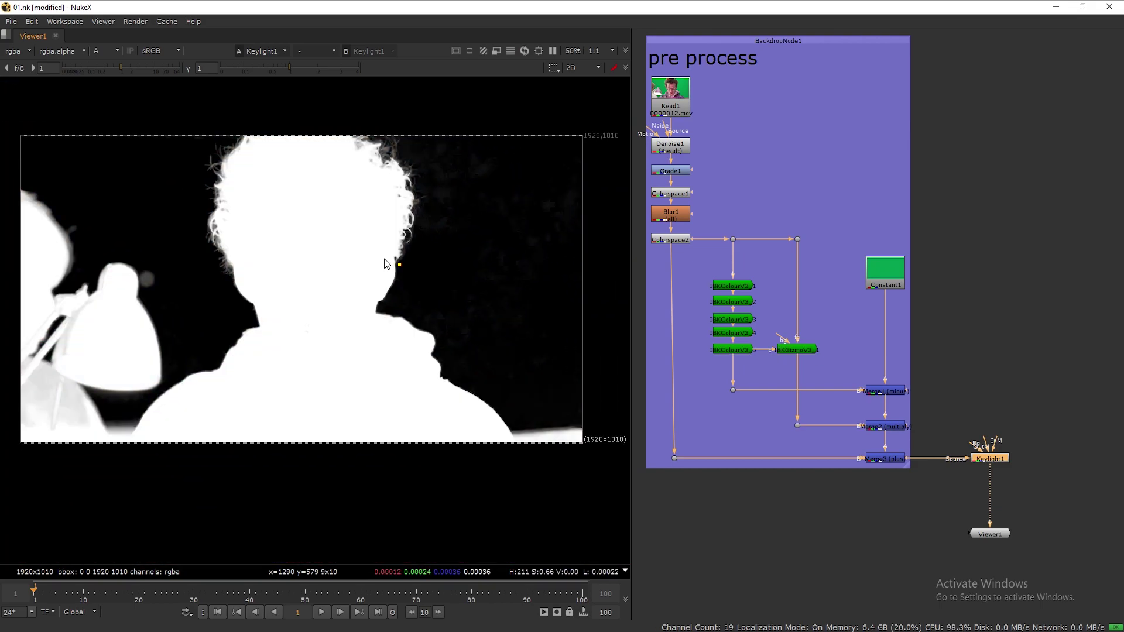
double_click(997, 460)
drag(876, 324, 879, 323)
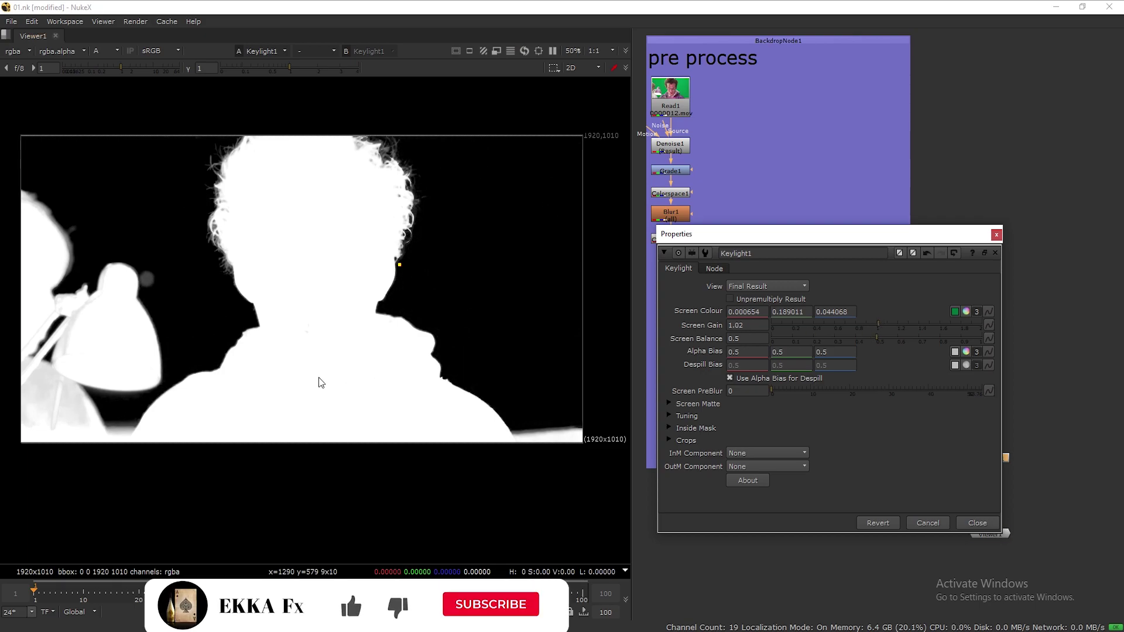
Step: Compare the keyed colour image with its alpha channel around the man and the lamp
scroll(161, 310, up, 3)
key(a)
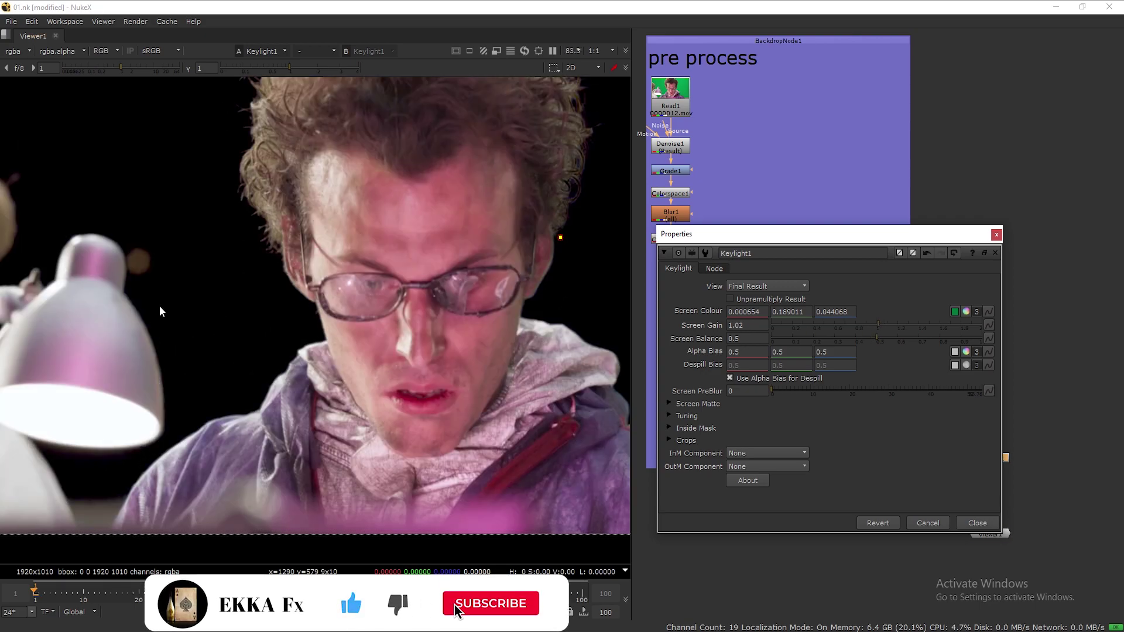
key(a)
key(a)
key(a)
key(a)
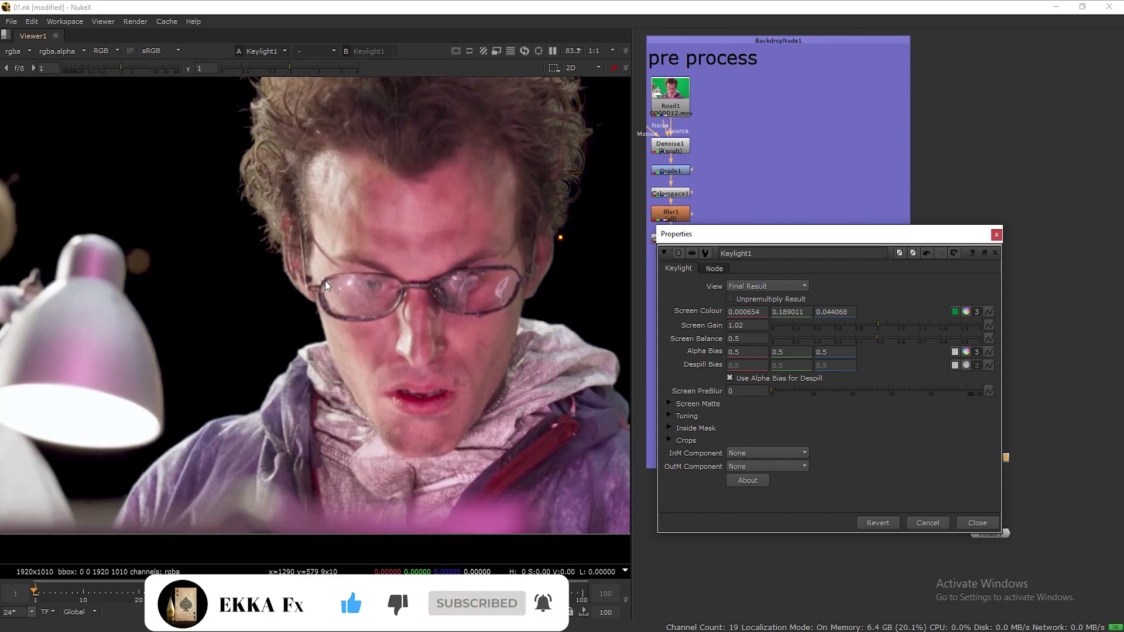
scroll(326, 285, down, 2)
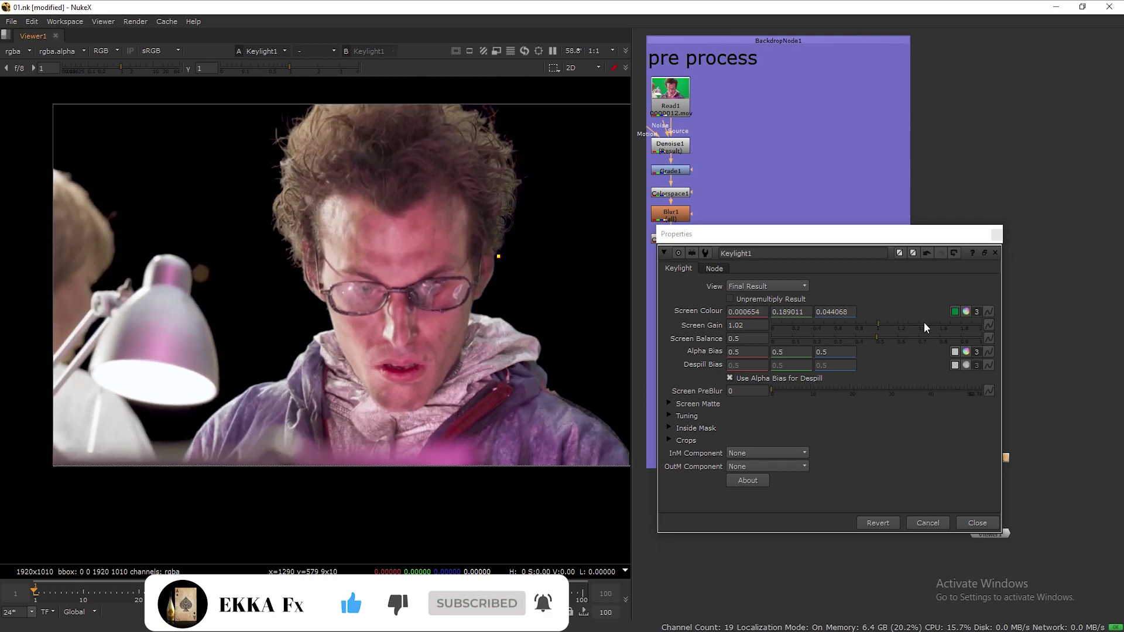
Step: Set Keylight's Clip White to 0.765 and Screen Gain to 1.03, check the alpha against the colour, and close the properties
click(669, 404)
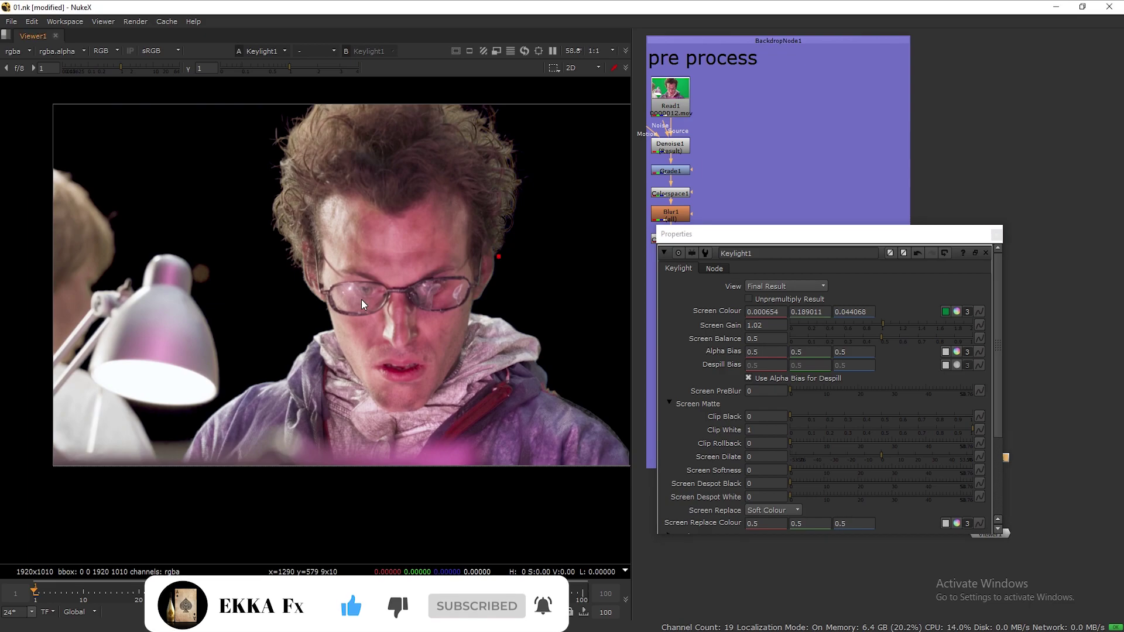
key(a)
drag(970, 428, 894, 431)
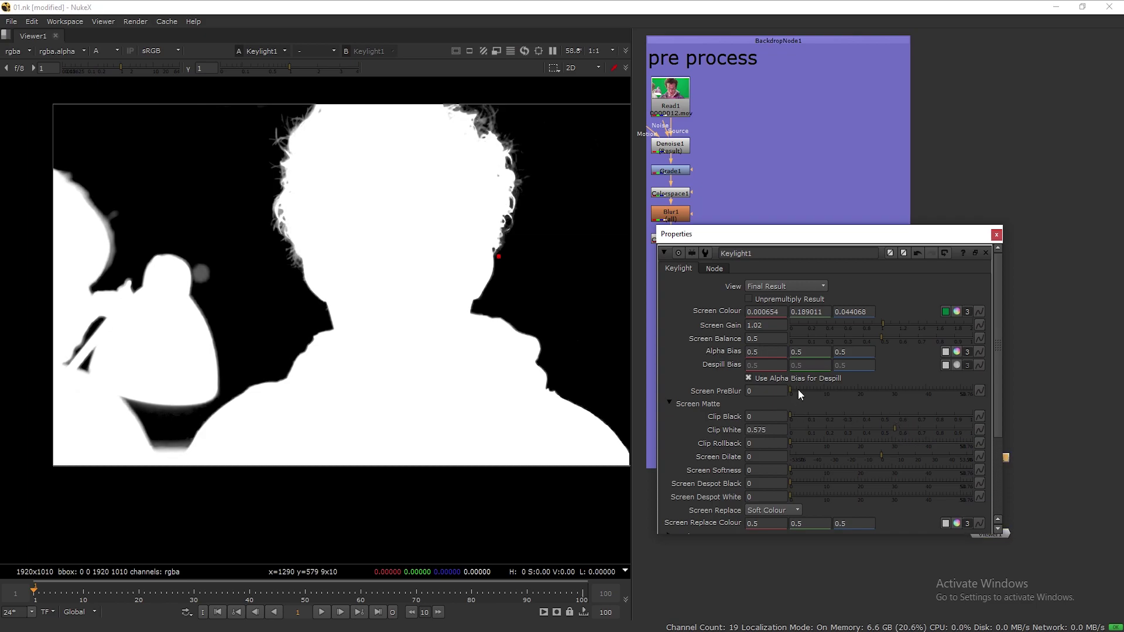
mouse_move(883, 323)
mouse_down()
mouse_move(893, 323)
mouse_move(883, 323)
mouse_up()
drag(897, 431, 929, 432)
click(461, 290)
key(a)
key(a)
key(a)
key(a)
key(a)
click(996, 234)
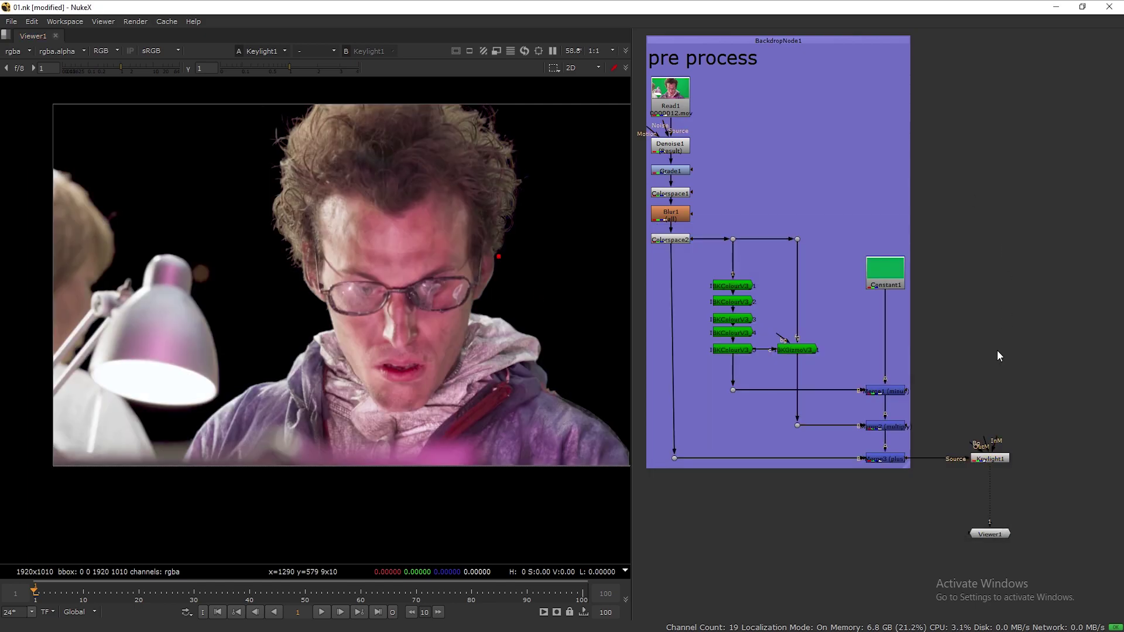
Step: Add a CheckerBoard node above Keylight and connect it to Keylight's Bg input
key(Tab)
text(c)
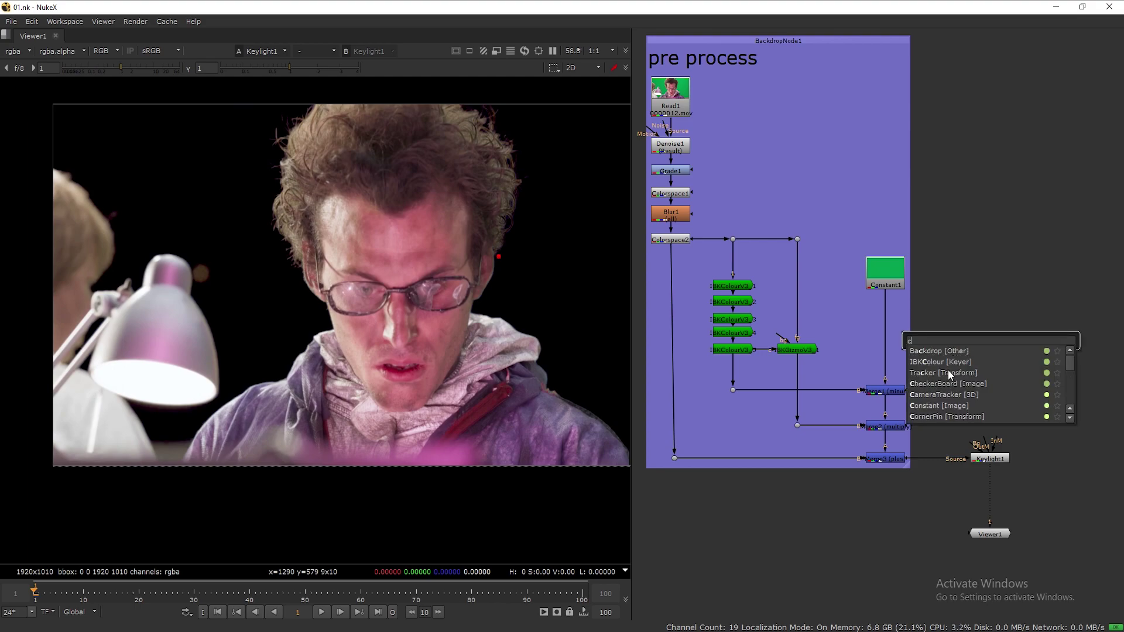
click(943, 384)
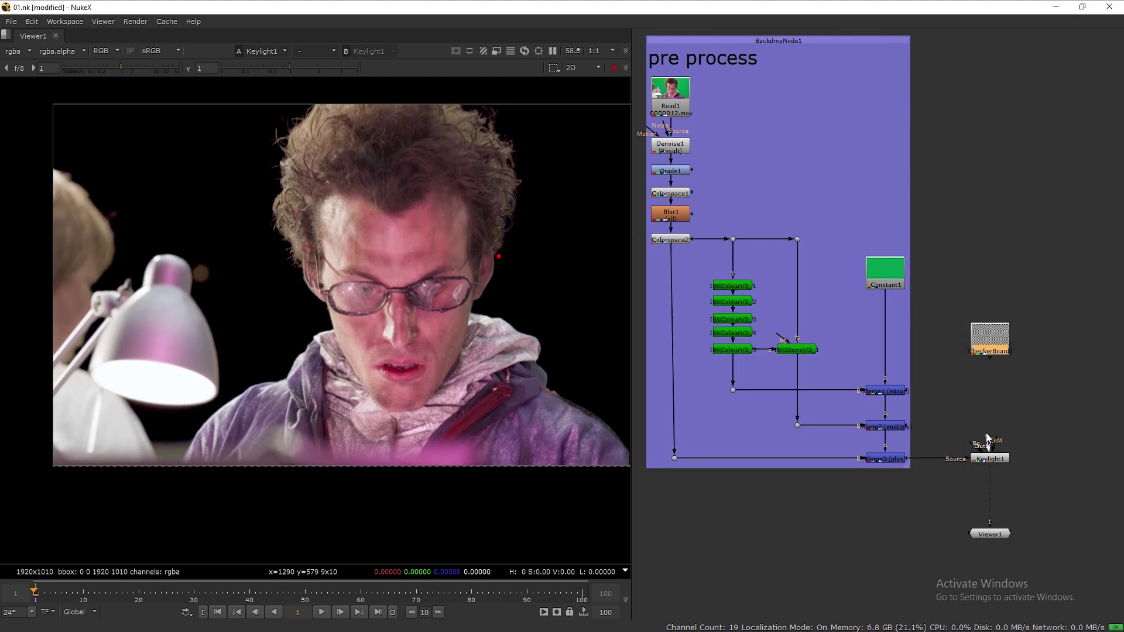
drag(986, 442, 926, 429)
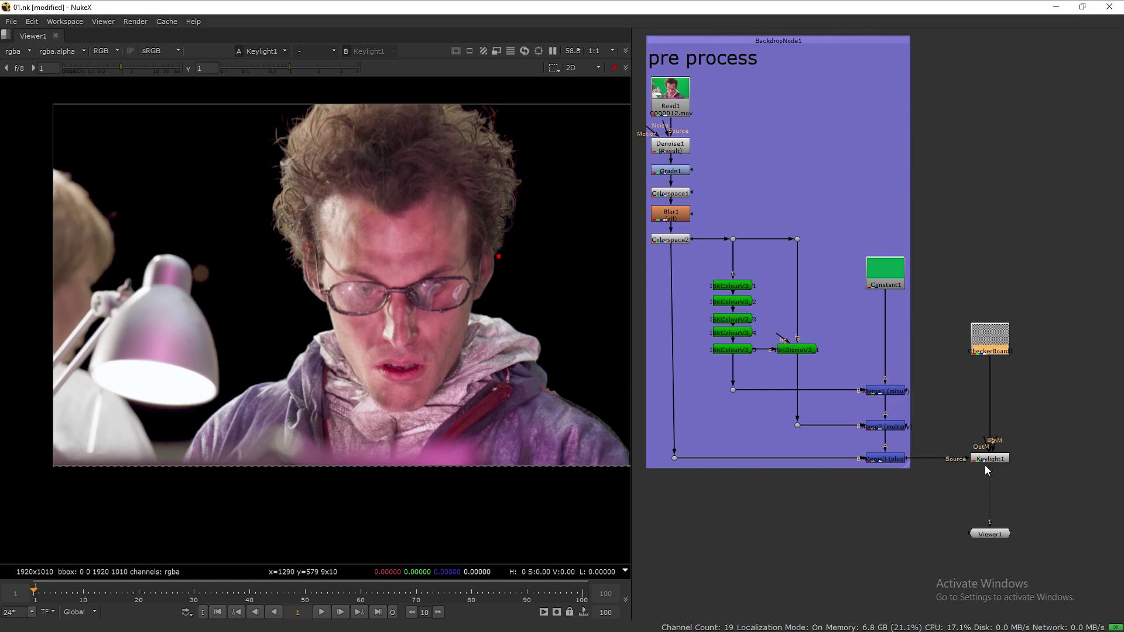
Step: Set Keylight's View to Composite and close its properties
double_click(986, 459)
click(770, 286)
click(778, 298)
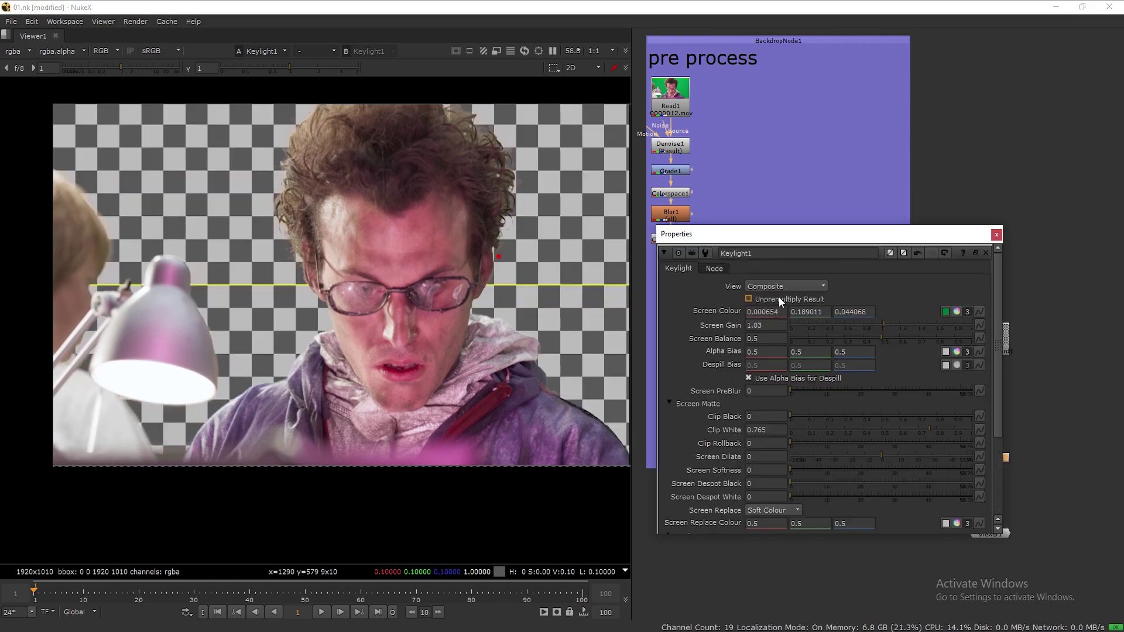
click(996, 234)
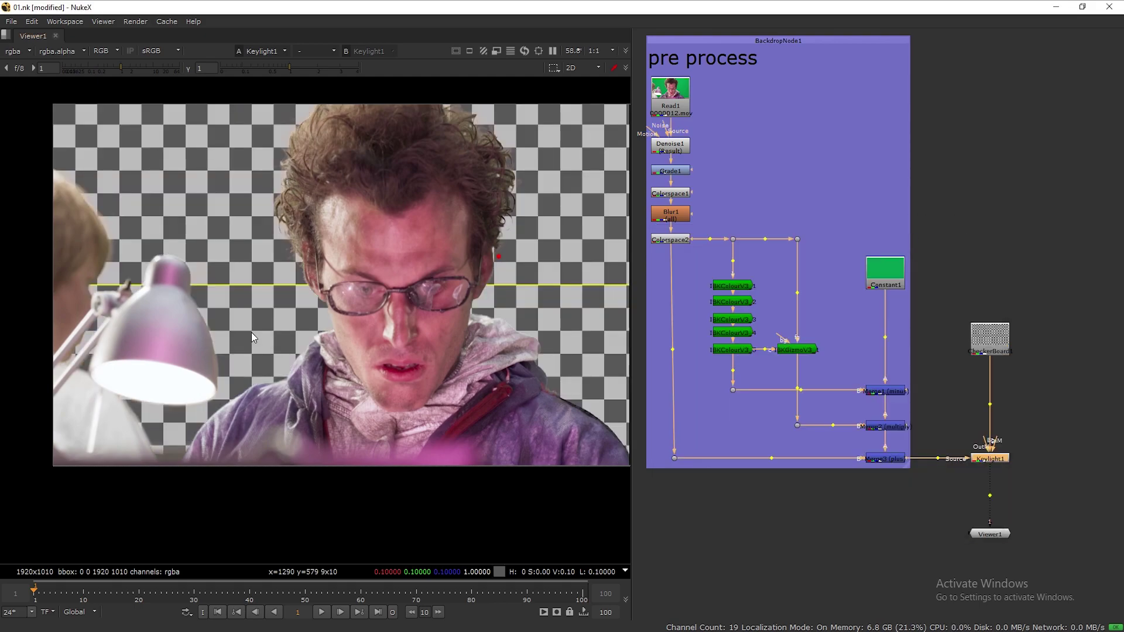
Step: Connect Read1 as the viewer's second input and switch between the original plate and the Keylight composite to compare them
click(679, 95)
key(2)
key(1)
key(2)
key(1)
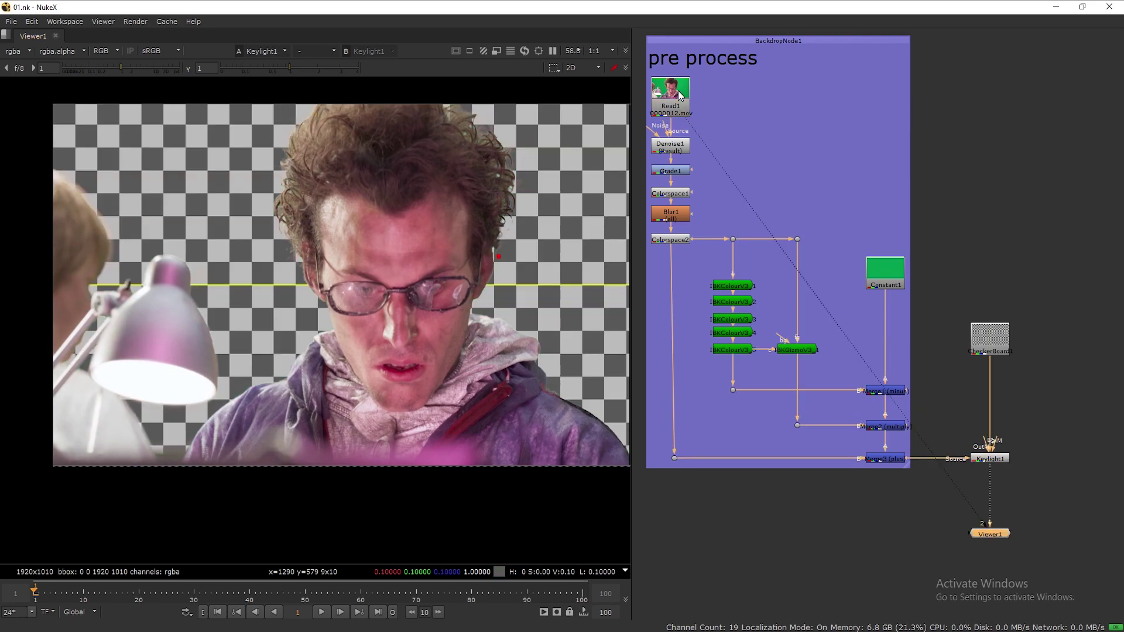
key(2)
key(1)
key(2)
ctrl+shift+drag(497, 255, 567, 142)
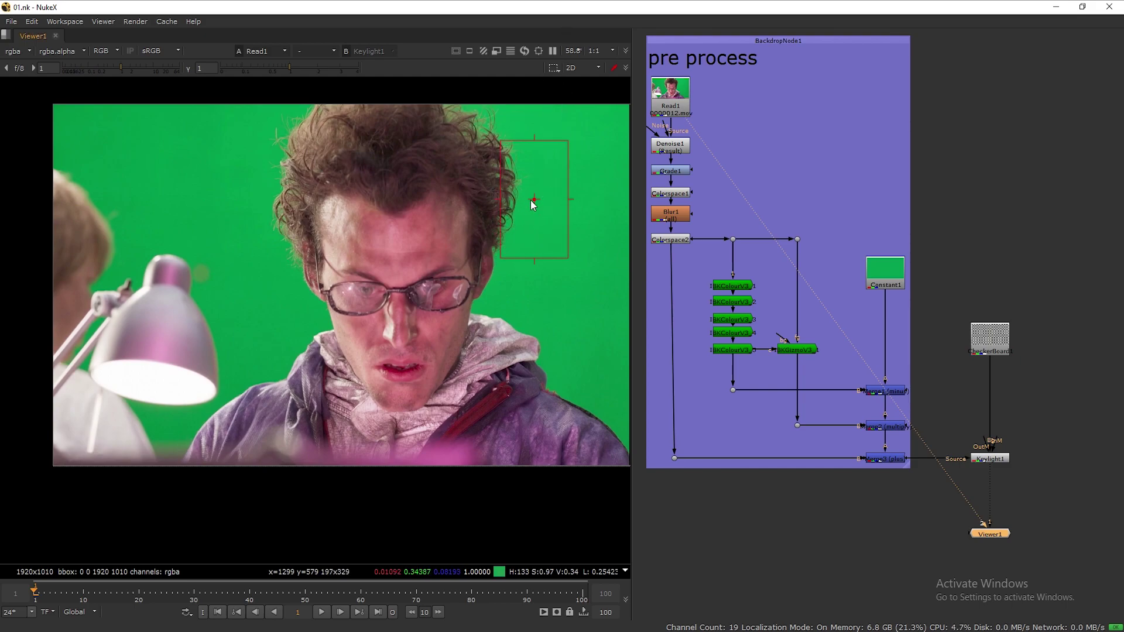
key(1)
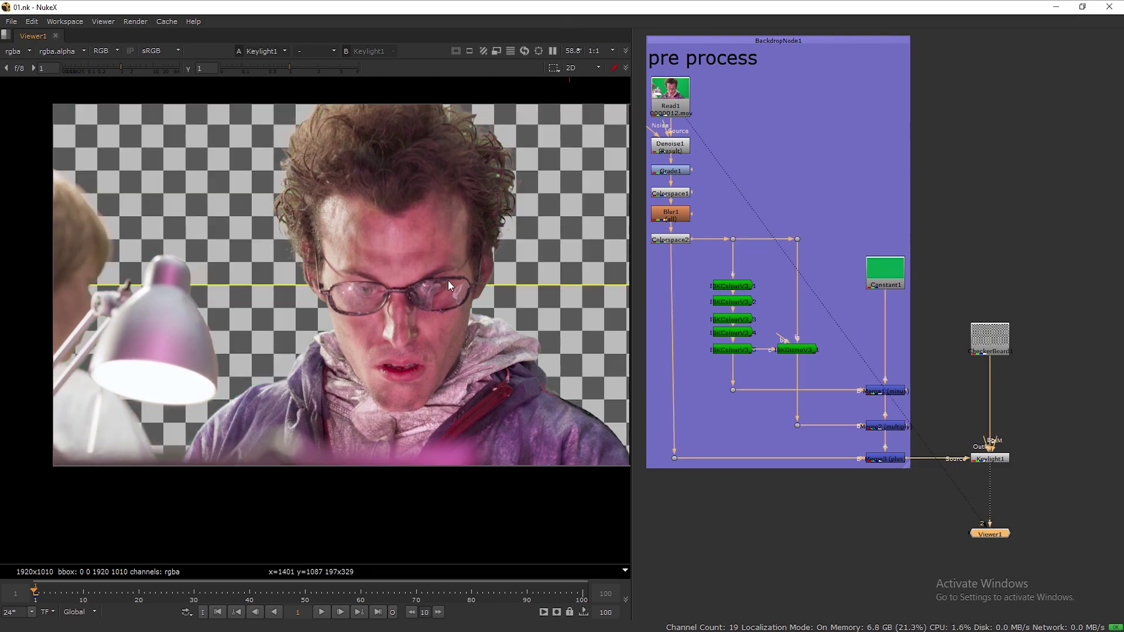
key(1)
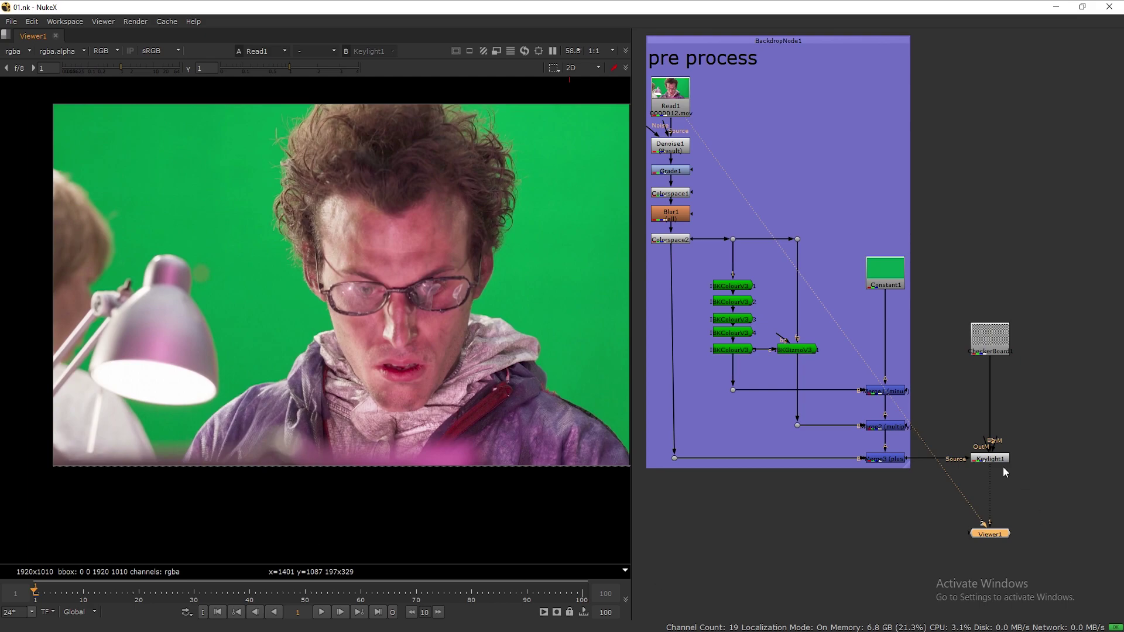
key(1)
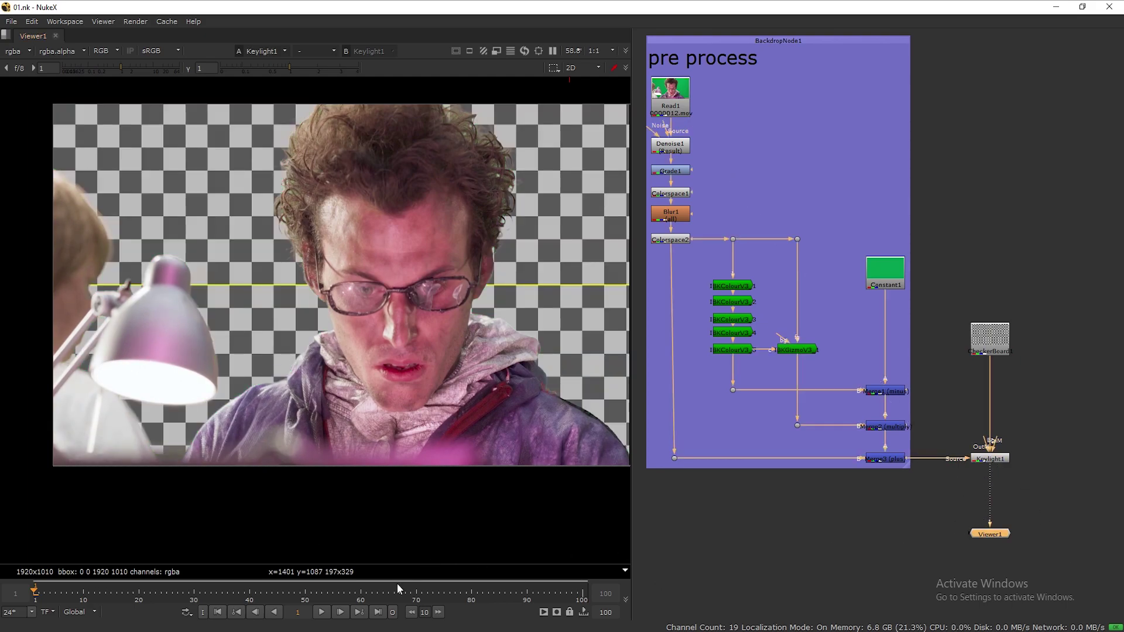
Step: Play the keyed shot over the checkerboard to review it in motion, and stop playback
click(322, 612)
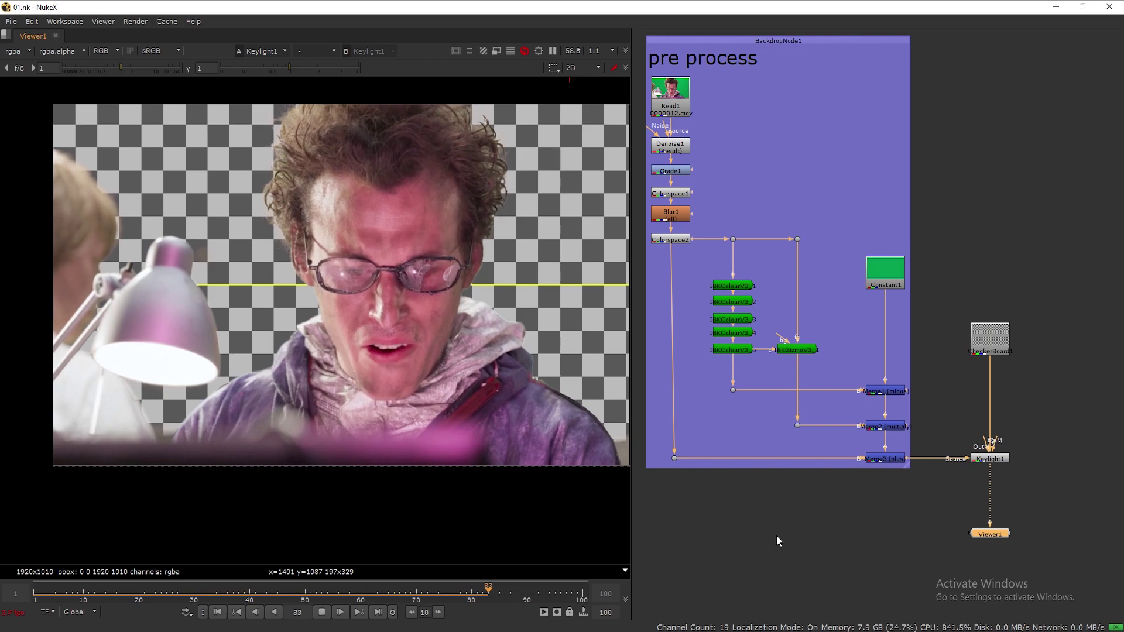
middle_drag(782, 513, 806, 524)
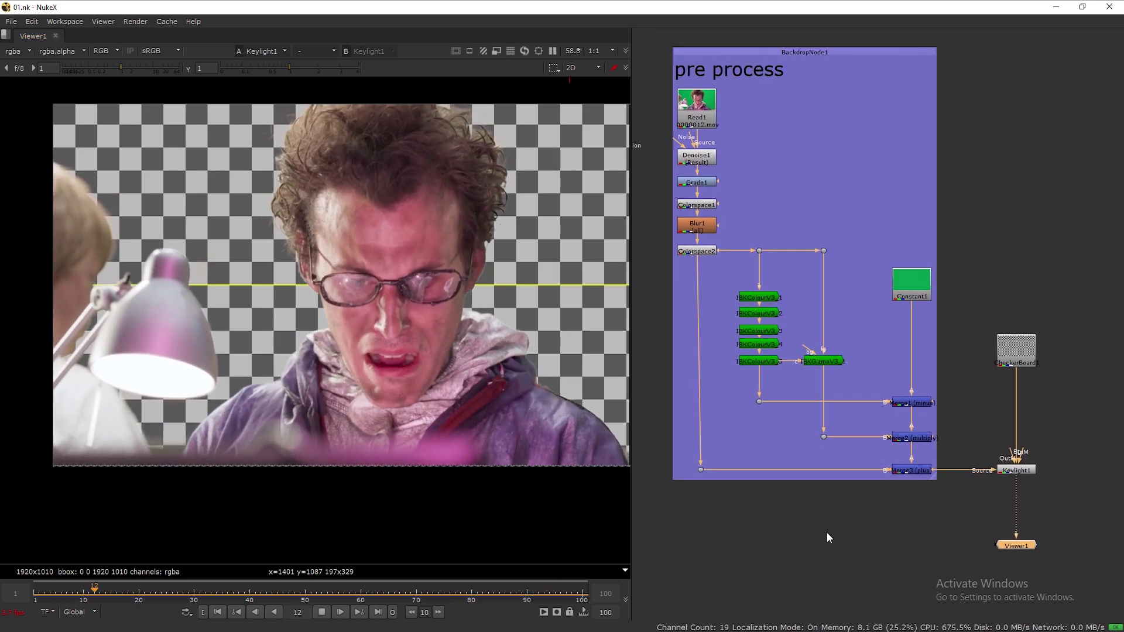
click(321, 612)
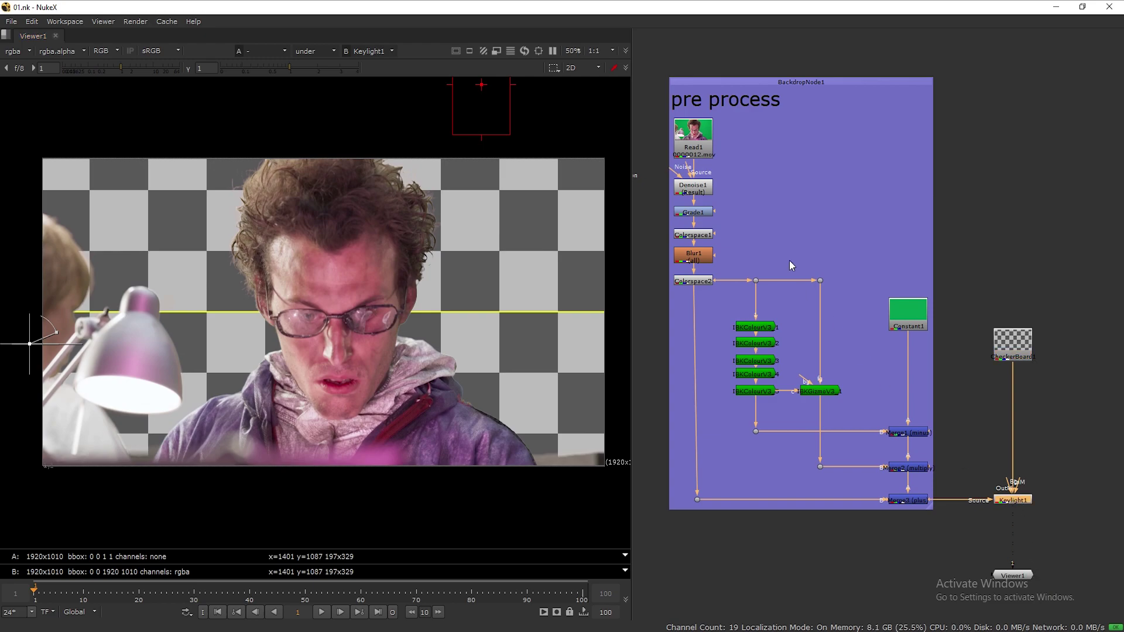
Step: Set up the viewer comparison with the Keylight result as A and the Read1 footage as B
key(2)
click(695, 138)
key(1)
click(1013, 502)
key(1)
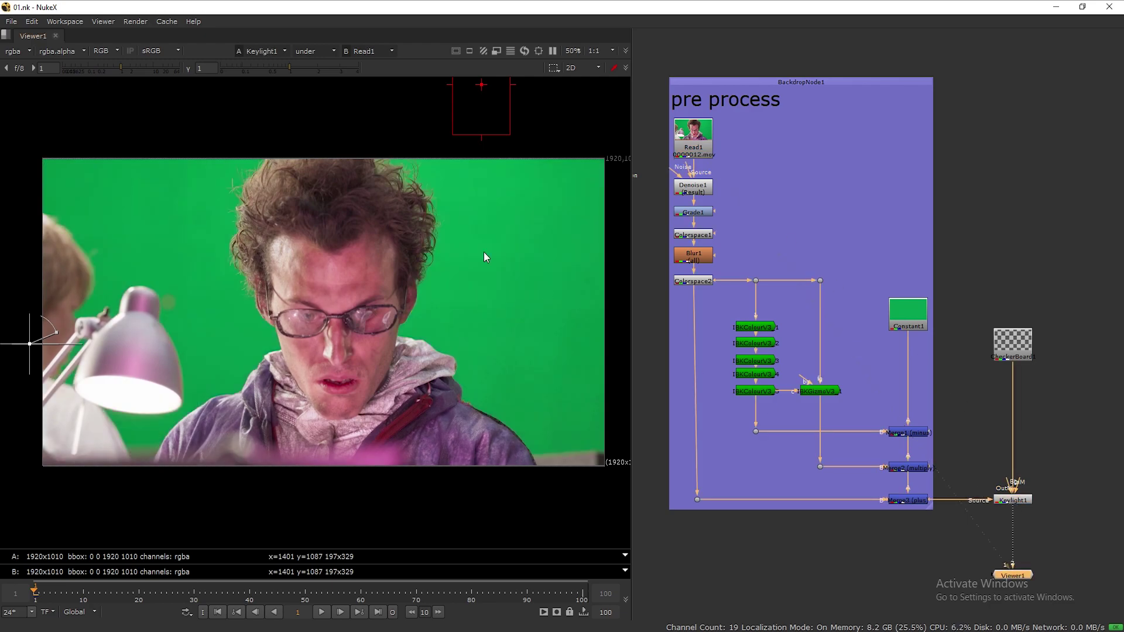
Step: Move the viewer's wipe across the man's head and jacket to compare the keyed result with the original green screen
click(314, 51)
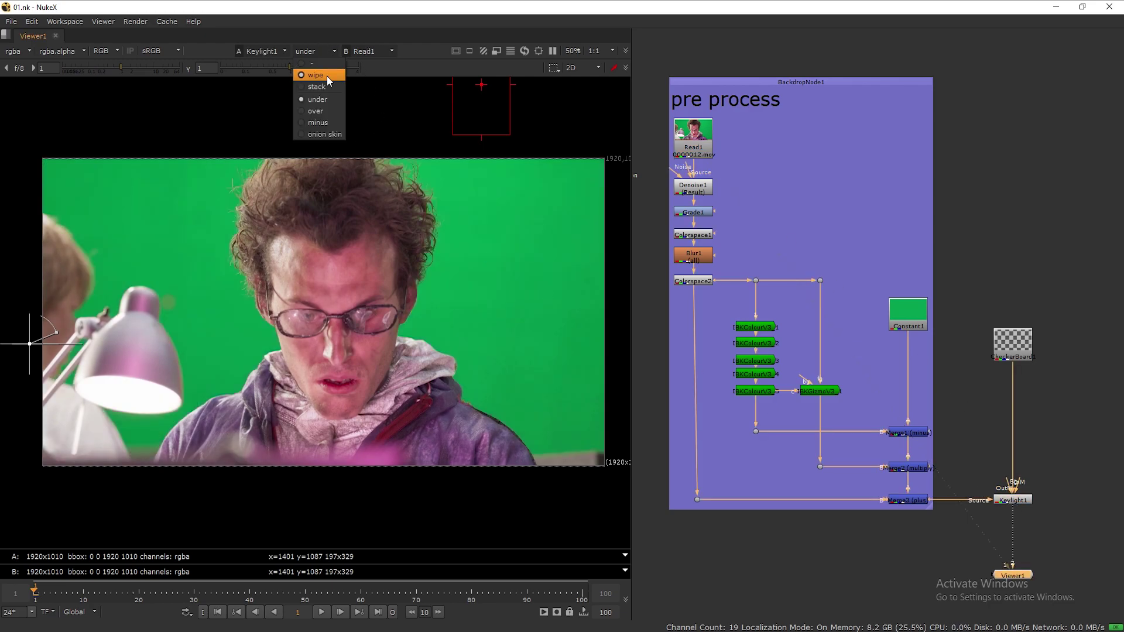
click(327, 75)
drag(45, 346, 385, 386)
drag(295, 386, 266, 424)
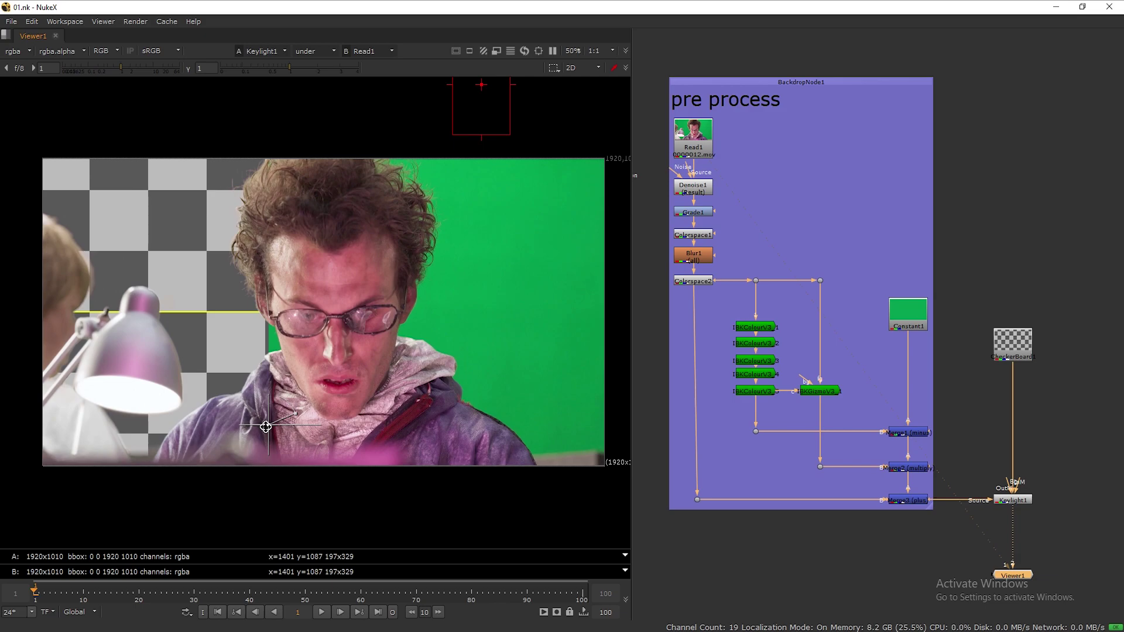